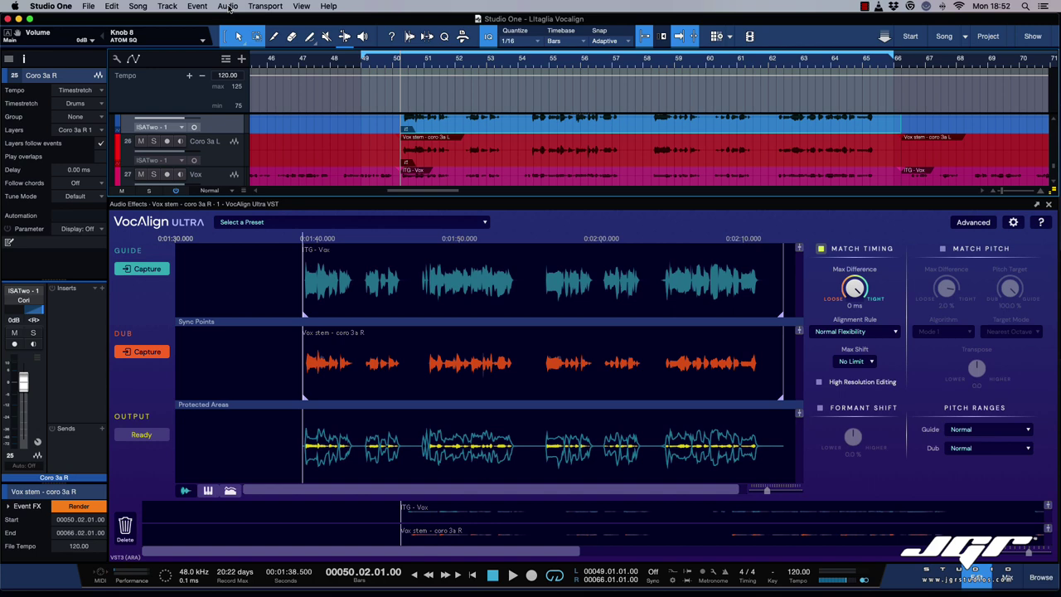
pyautogui.click(227, 7)
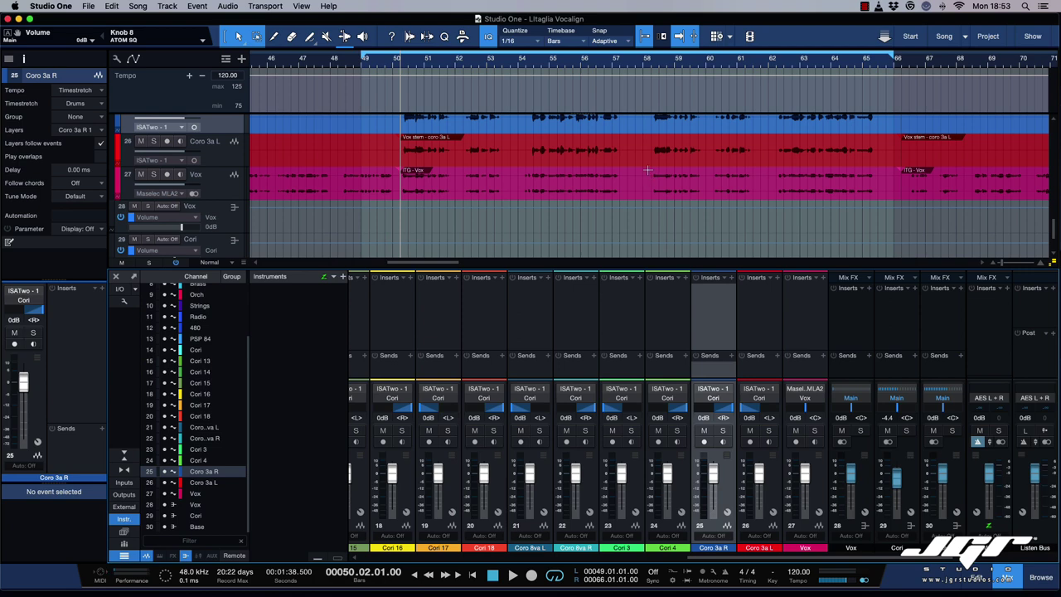
# Step: Select the ITG - Vox event together with the six choir events at bar 50 on tracks Coro 8va L through Coro 3a L
pyautogui.scroll(2, 634, 174)
pyautogui.scroll(1, 633, 174)
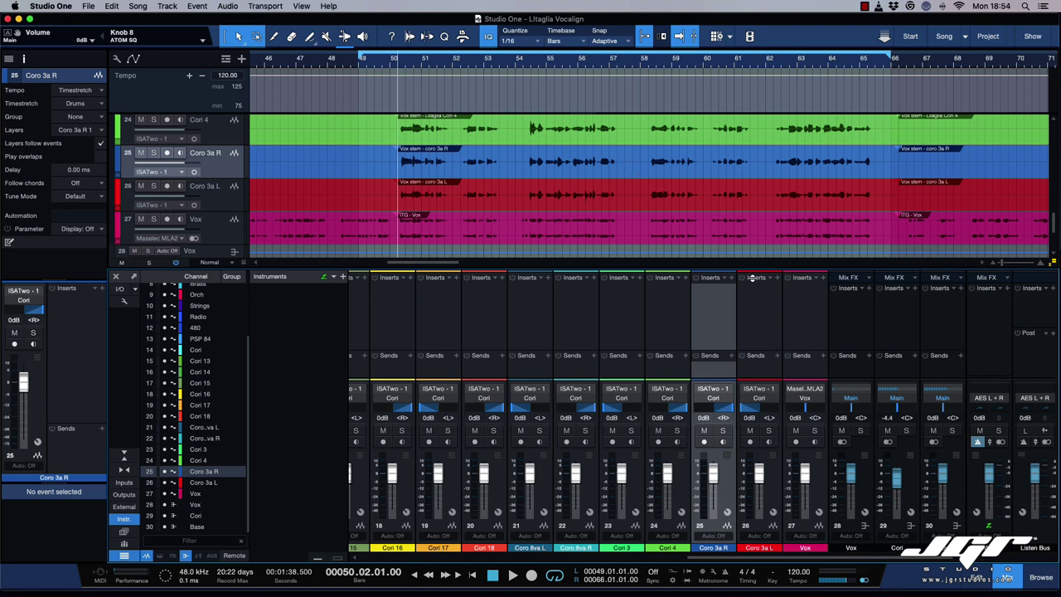
pyautogui.moveTo(754, 270); pyautogui.dragTo(759, 382)
pyautogui.click(706, 234)
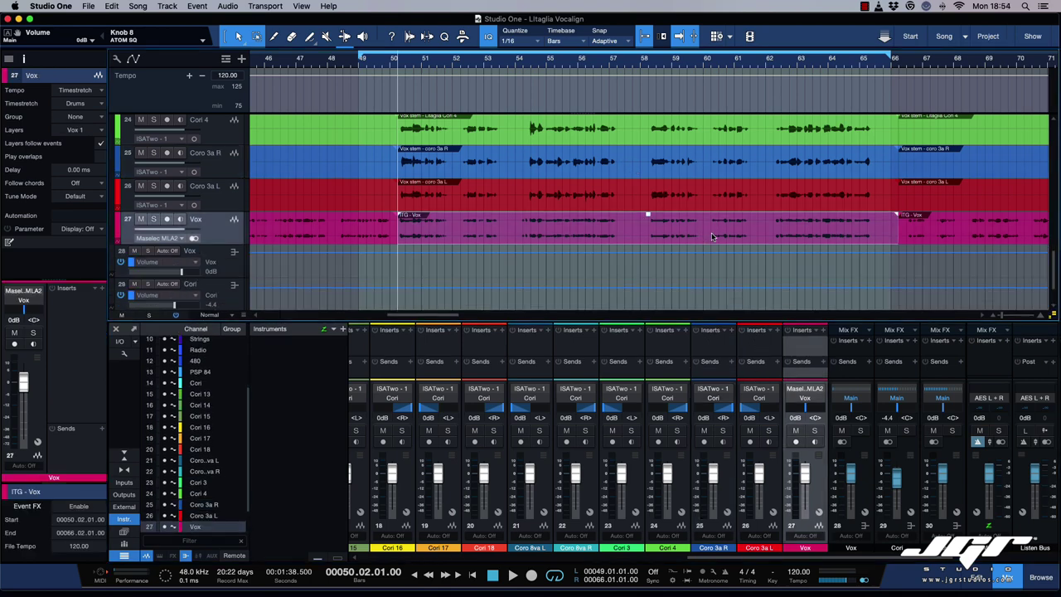
pyautogui.scroll(3, 660, 224)
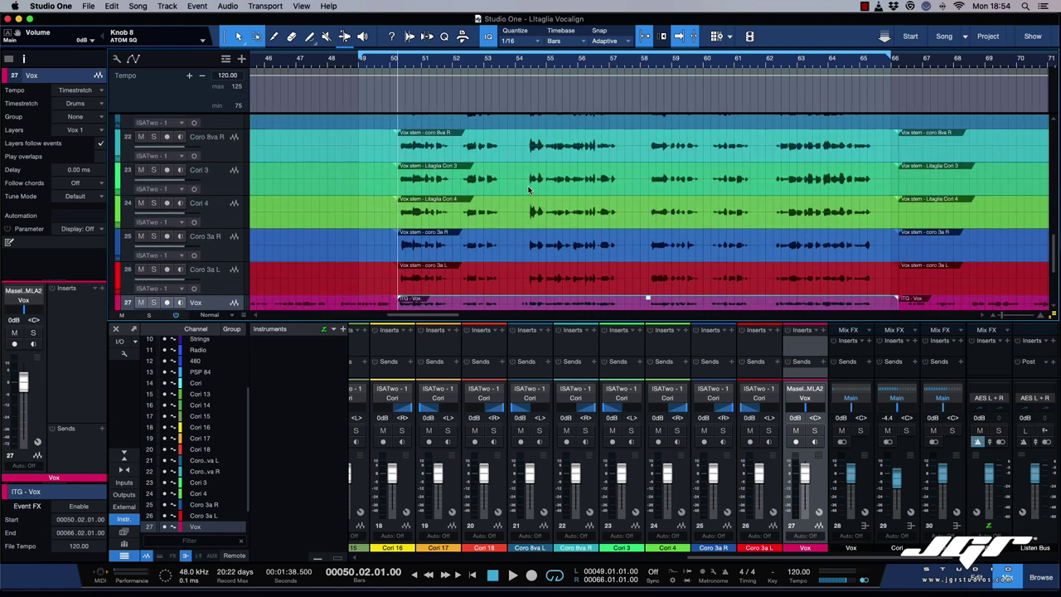
pyautogui.click(615, 281)
pyautogui.click(612, 248)
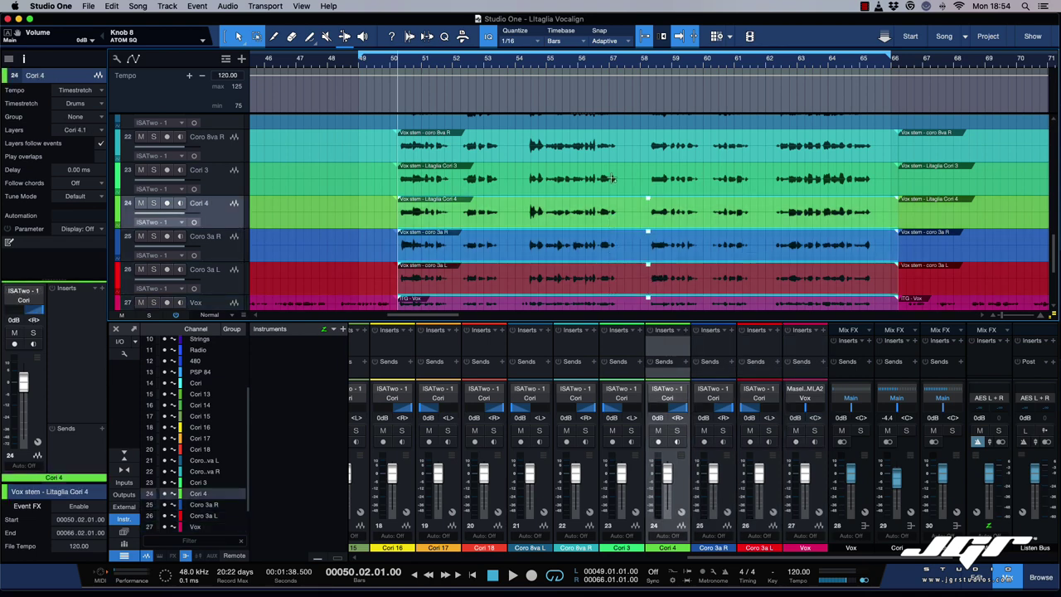
pyautogui.click(611, 180)
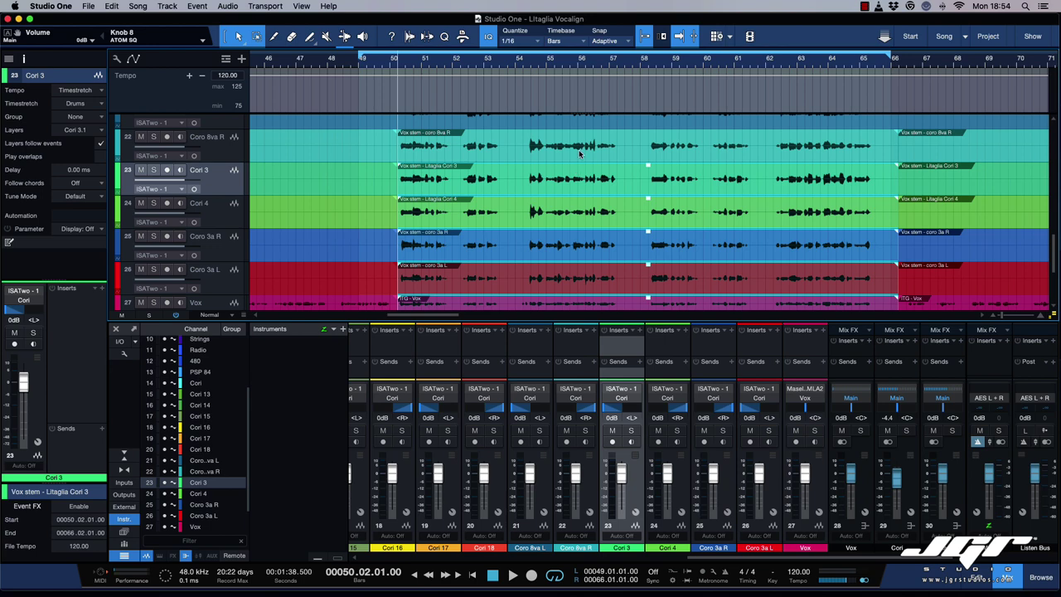
pyautogui.click(582, 155)
pyautogui.scroll(1, 597, 171)
pyautogui.click(598, 159)
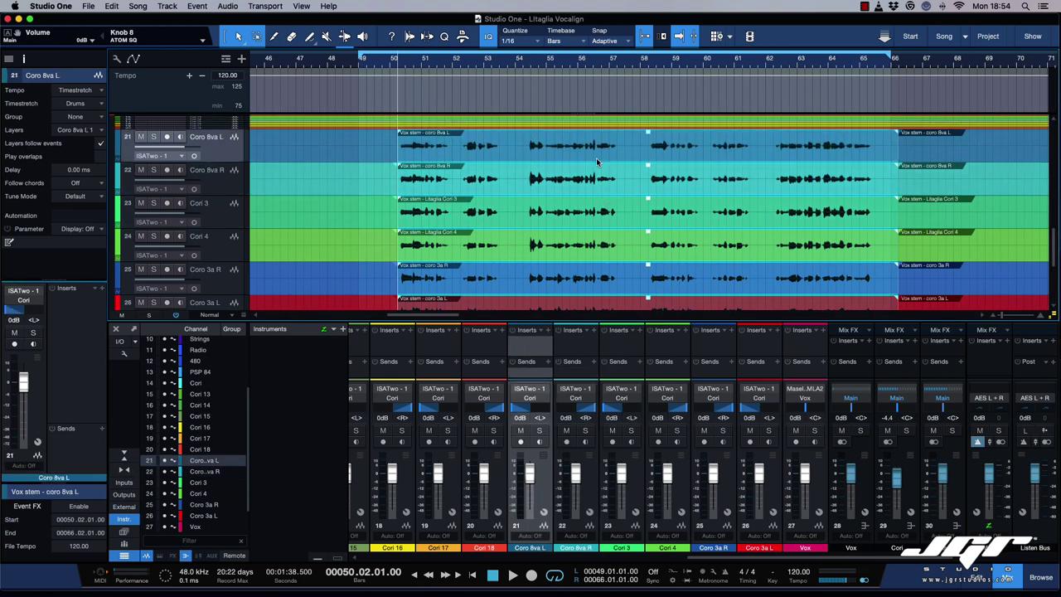
# Step: Open the selected lead and choir vocal events for editing with VocAlign
pyautogui.scroll(-1, 595, 235)
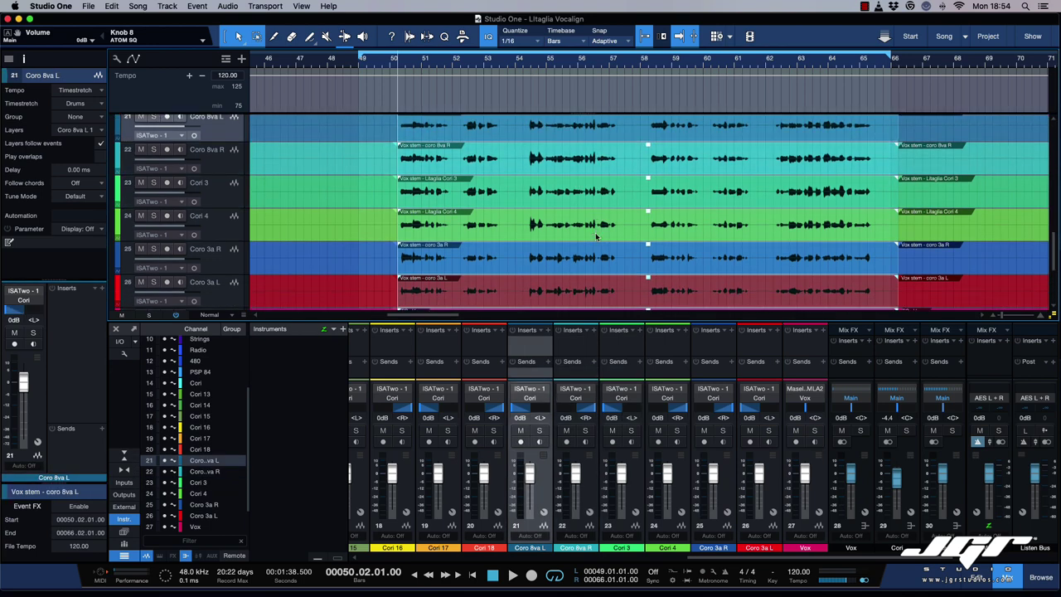
pyautogui.rightClick(595, 234)
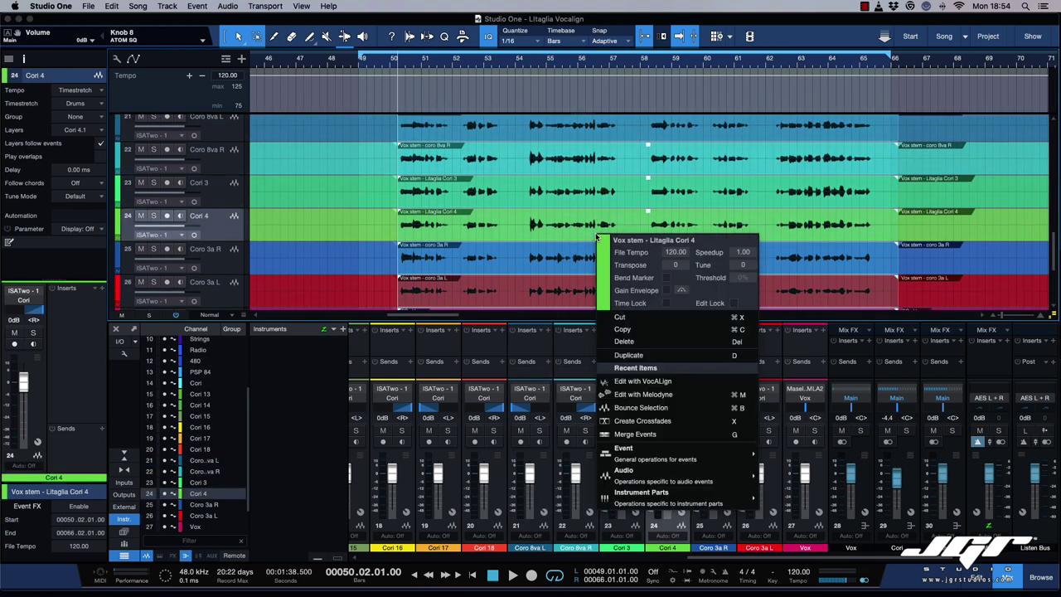
pyautogui.click(654, 383)
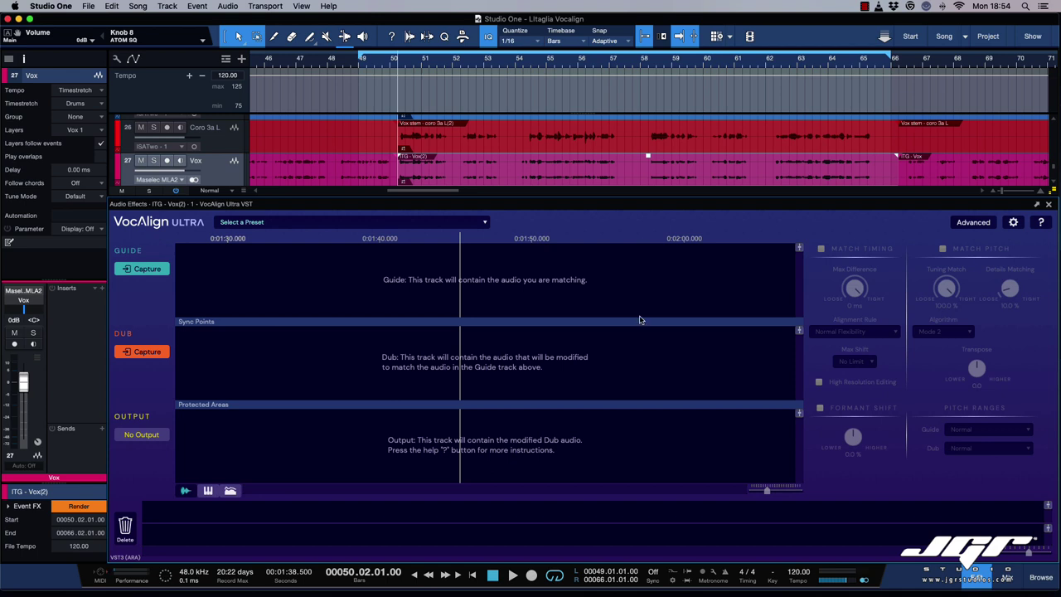
# Step: Enlarge the VocAlign editor, and detach it as a floating window before docking it back
pyautogui.moveTo(614, 200); pyautogui.dragTo(613, 142)
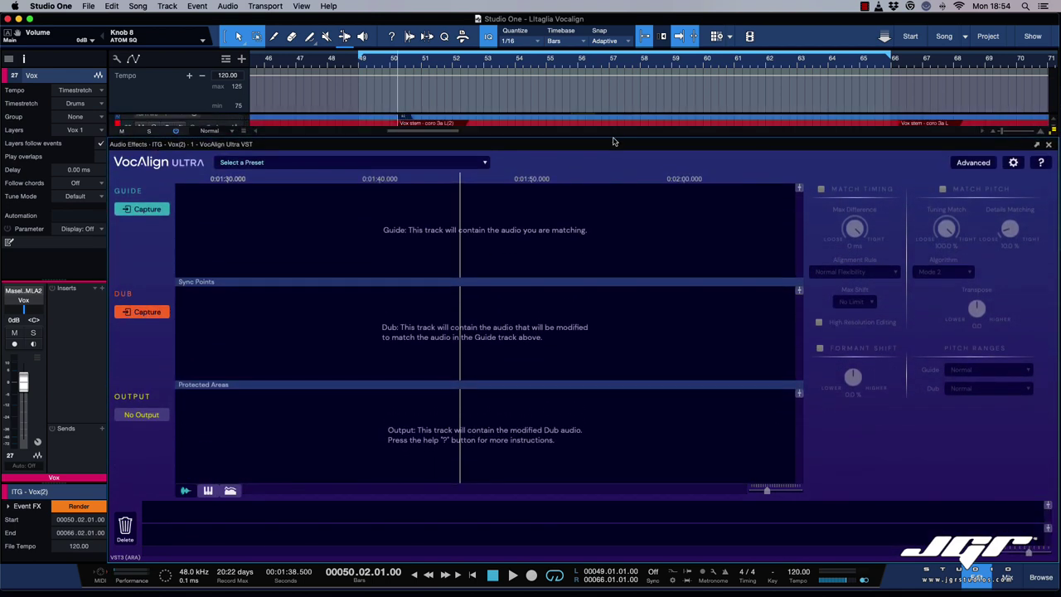
pyautogui.click(1037, 145)
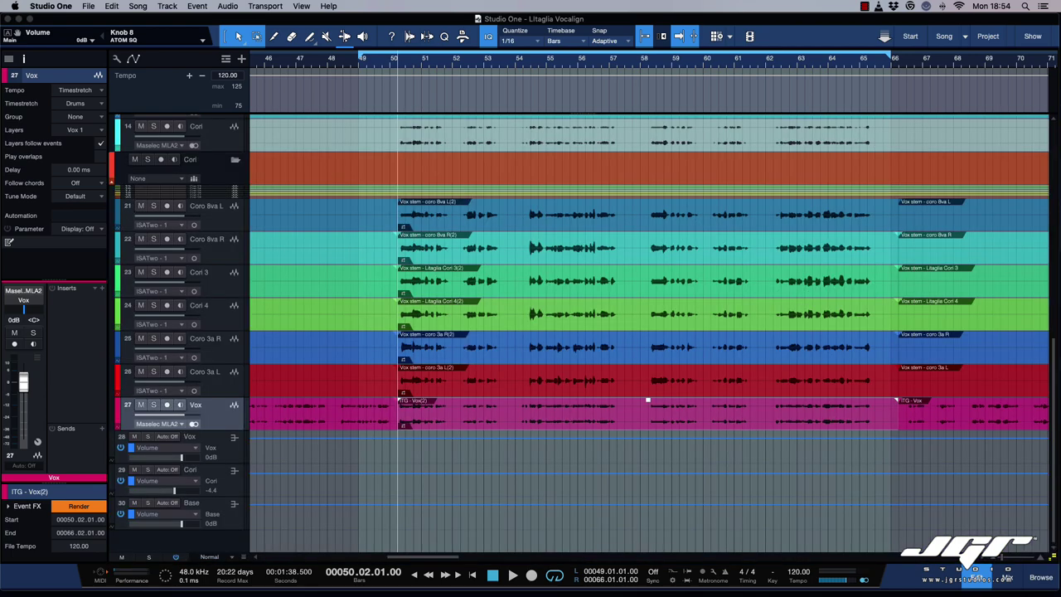
pyautogui.moveTo(518, 176); pyautogui.dragTo(399, 152)
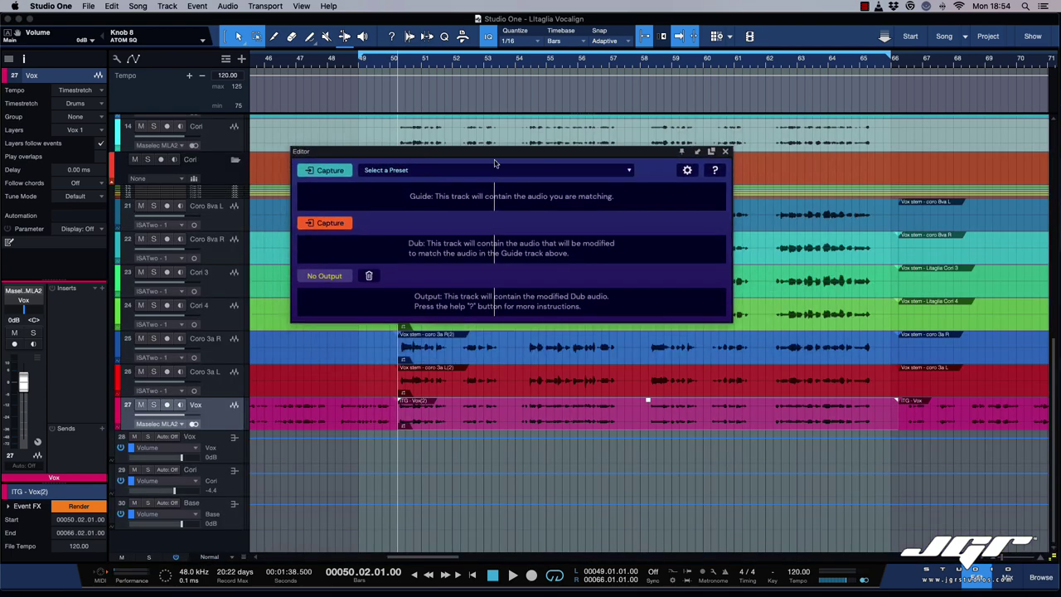
pyautogui.click(697, 152)
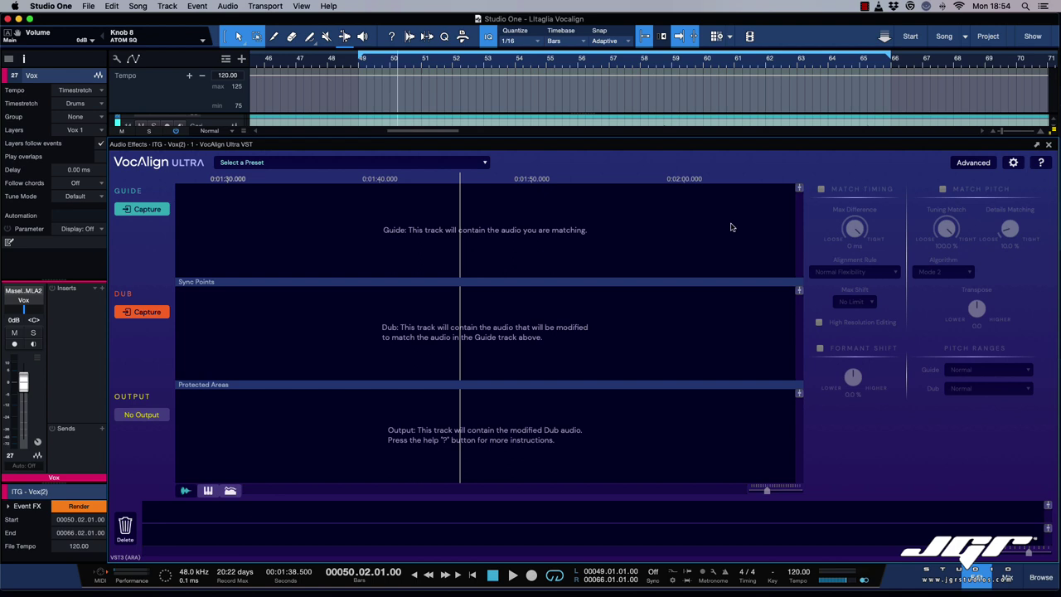
# Step: Shrink the VocAlign editor to expose the tracks and set the ITG - Vox(2) event as the guide audio
pyautogui.moveTo(539, 139); pyautogui.dragTo(570, 234)
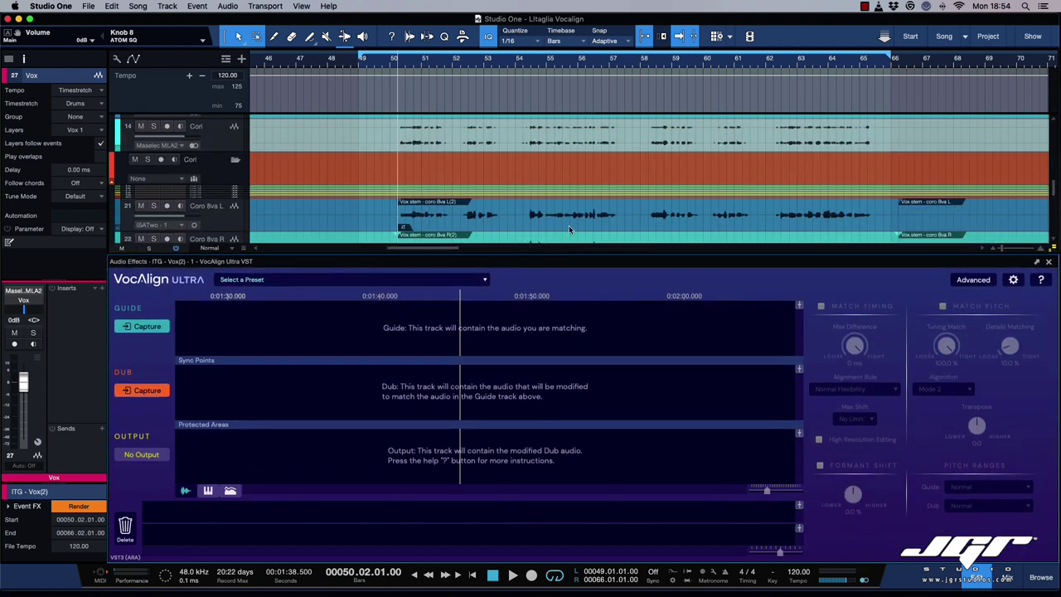
pyautogui.scroll(-5, 484, 207)
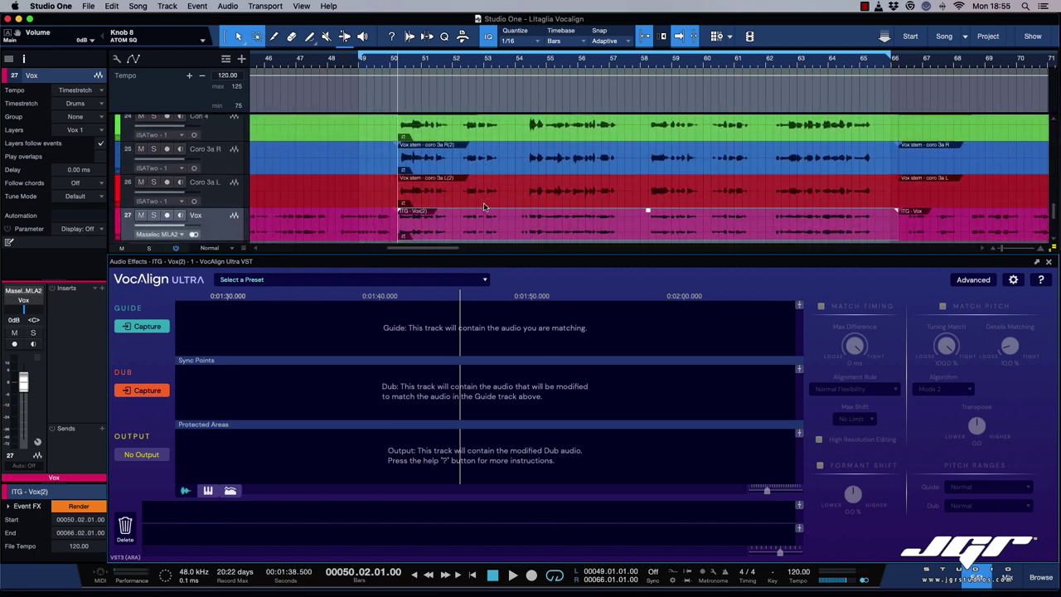
pyautogui.scroll(-1, 490, 207)
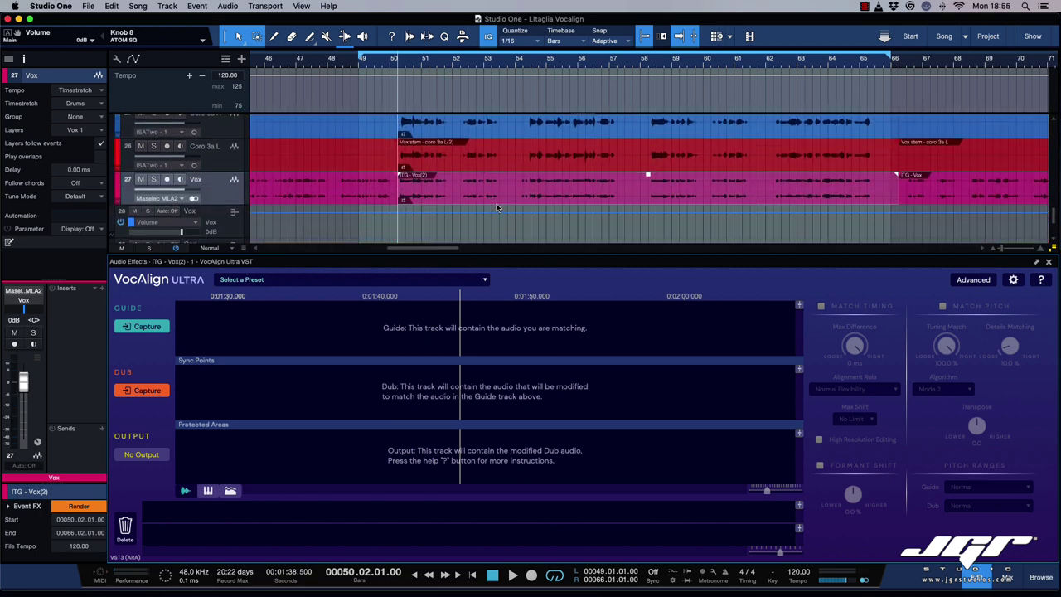
pyautogui.moveTo(515, 203); pyautogui.dragTo(487, 329)
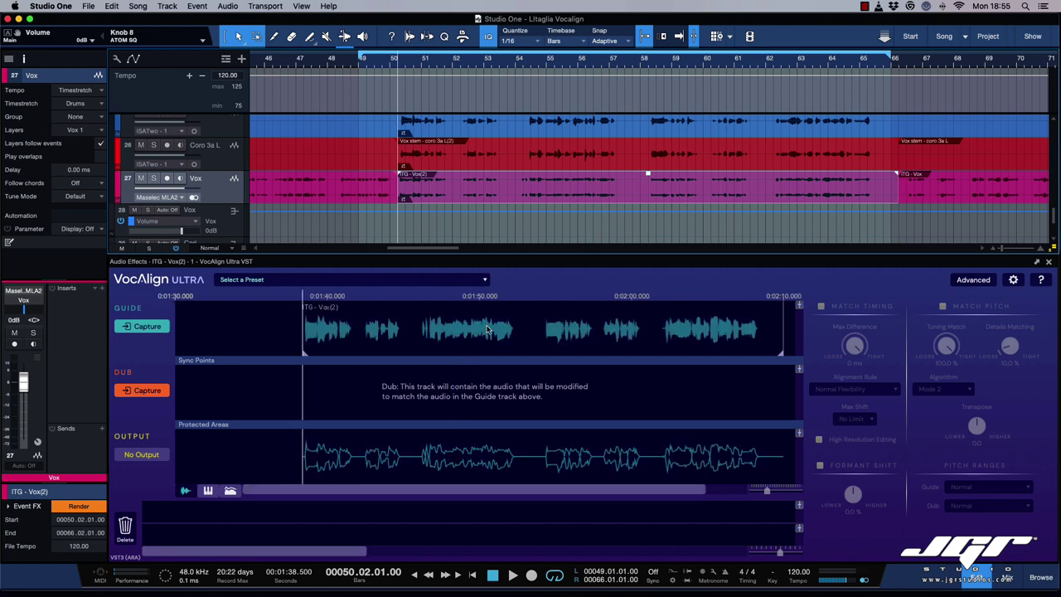
# Step: Select the six choir events on tracks Coro 3a L up to Coro 8va L and capture them as the dub audio
pyautogui.click(474, 162)
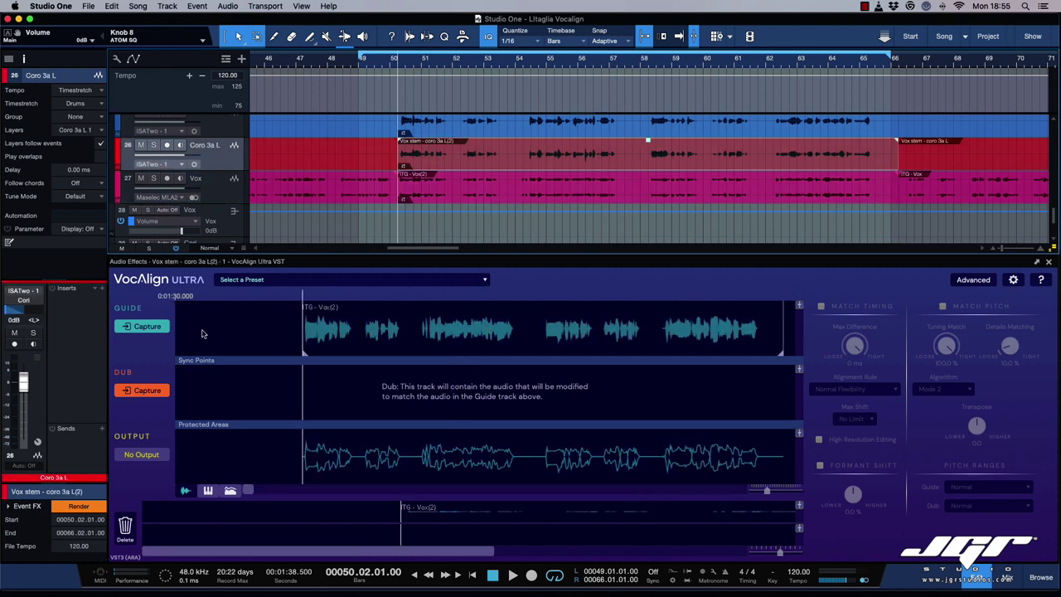
pyautogui.scroll(2, 497, 203)
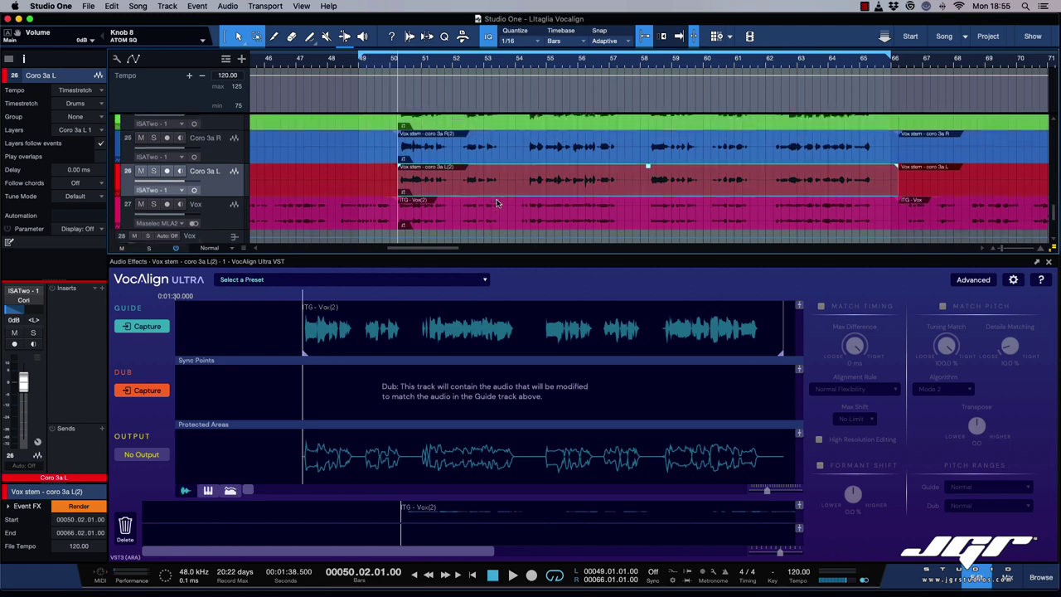
pyautogui.scroll(1, 501, 195)
pyautogui.keyDown('shift'); pyautogui.click(503, 166); pyautogui.keyUp('shift')
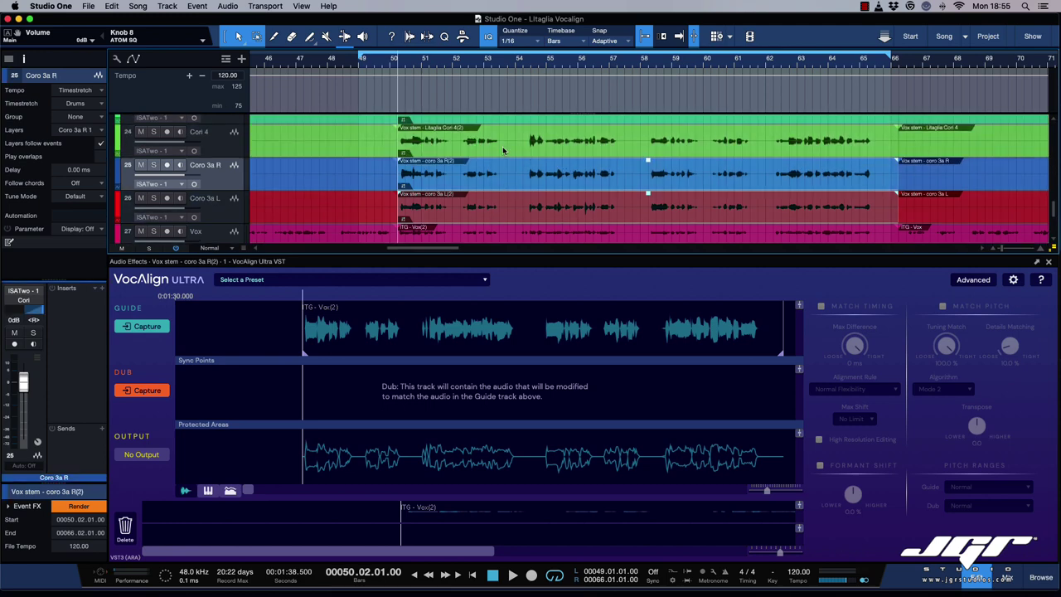
pyautogui.keyDown('shift'); pyautogui.click(504, 151); pyautogui.keyUp('shift')
pyautogui.scroll(2, 504, 160)
pyautogui.keyDown('shift'); pyautogui.click(503, 137); pyautogui.keyUp('shift')
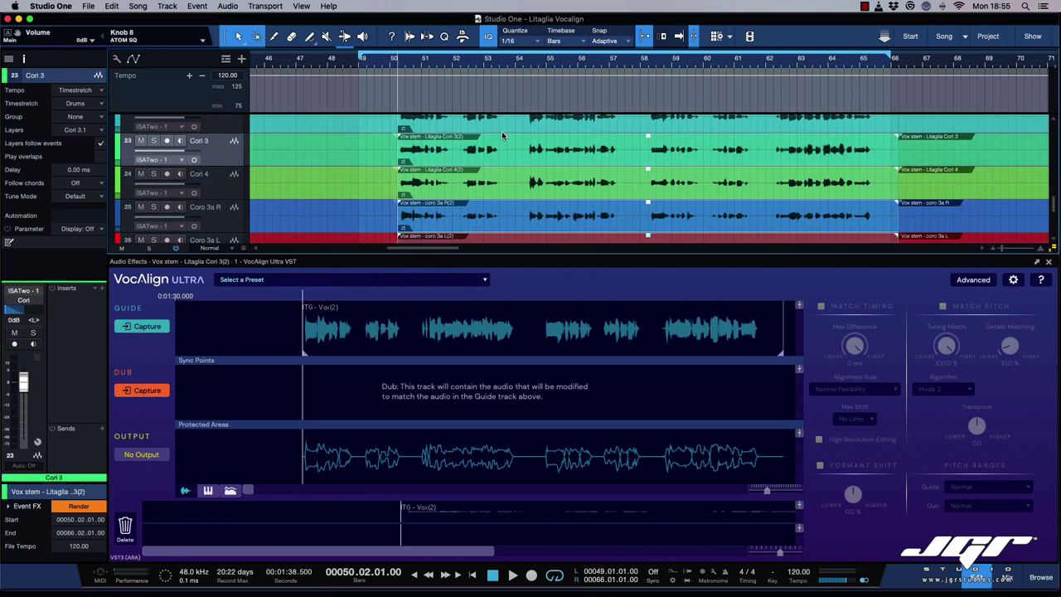
pyautogui.keyDown('shift'); pyautogui.click(503, 129); pyautogui.keyUp('shift')
pyautogui.scroll(1, 503, 128)
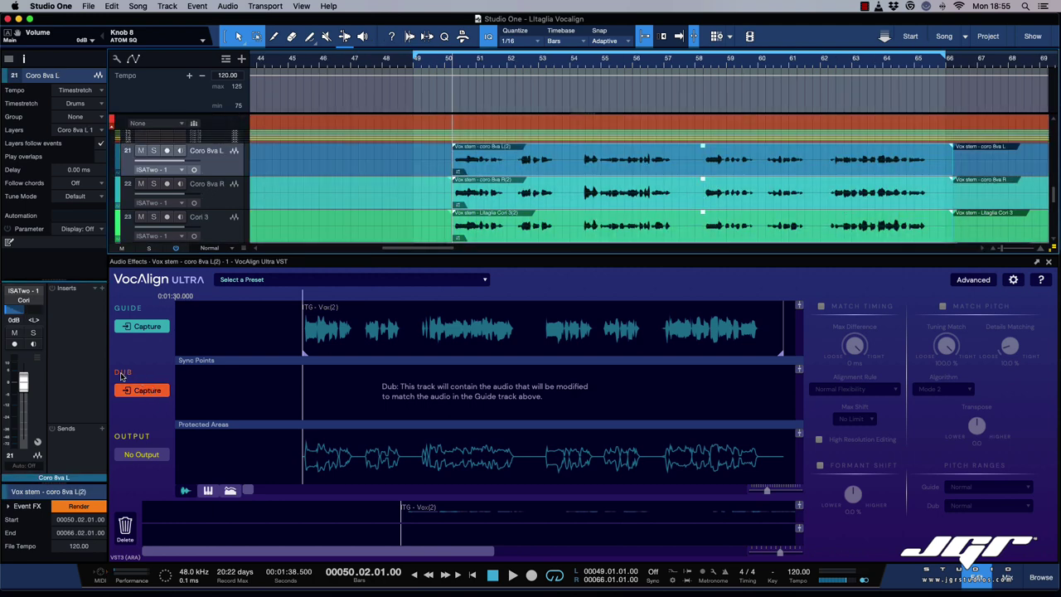
pyautogui.click(145, 396)
pyautogui.click(144, 394)
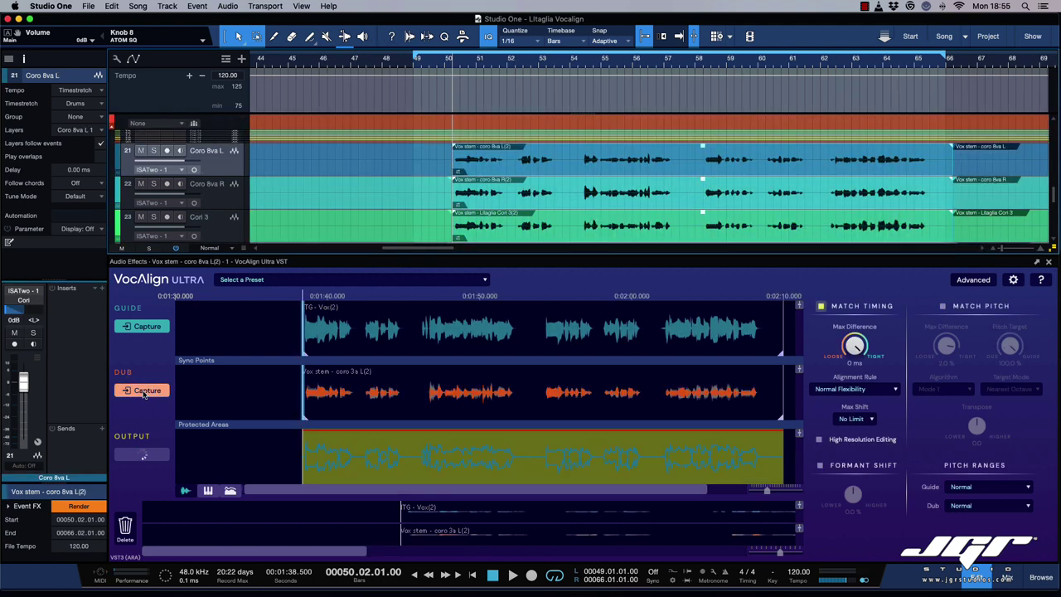
# Step: Switch the dub audio shown in VocAlign to Vox stem - coro 8va L(2)
pyautogui.rightClick(511, 391)
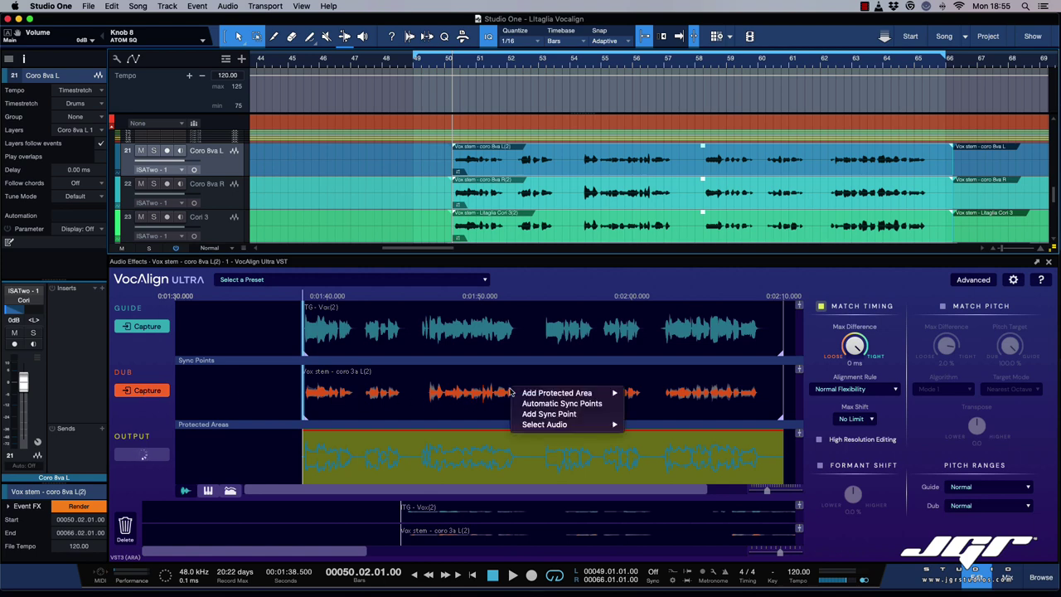
pyautogui.moveTo(524, 392)
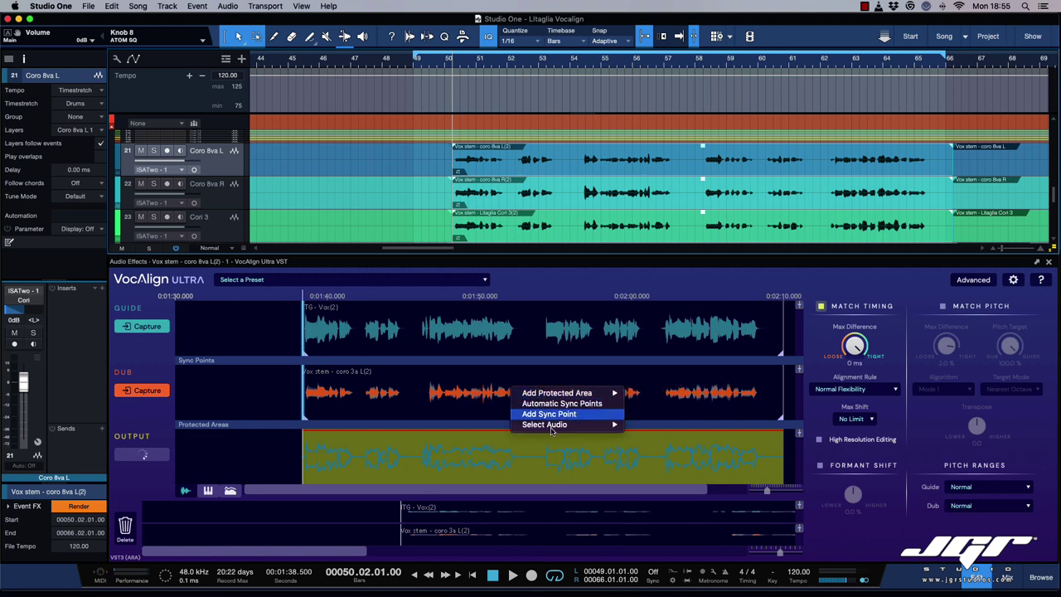
pyautogui.moveTo(550, 426)
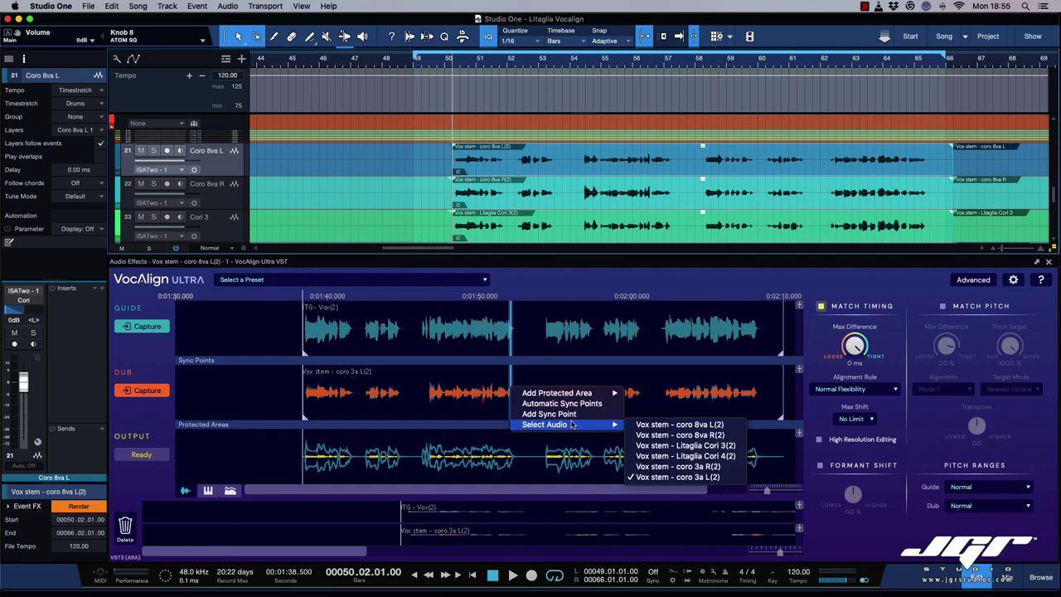
pyautogui.click(692, 424)
pyautogui.click(484, 389)
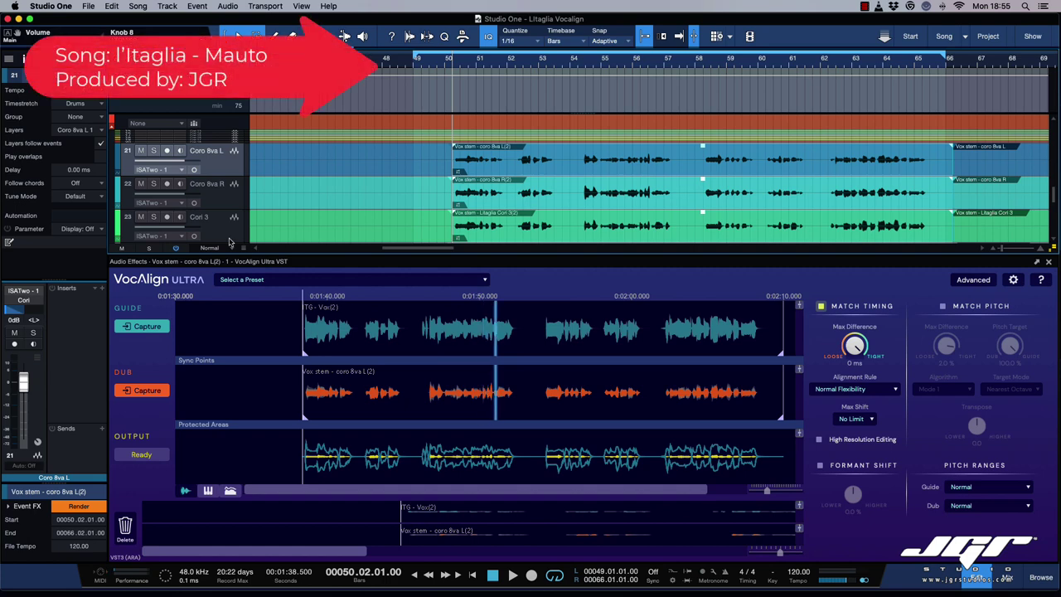
# Step: Play the aligned choirs with the mixer shown and the Cori bus soloed, and add the Vox bus to the solo
pyautogui.click(789, 358)
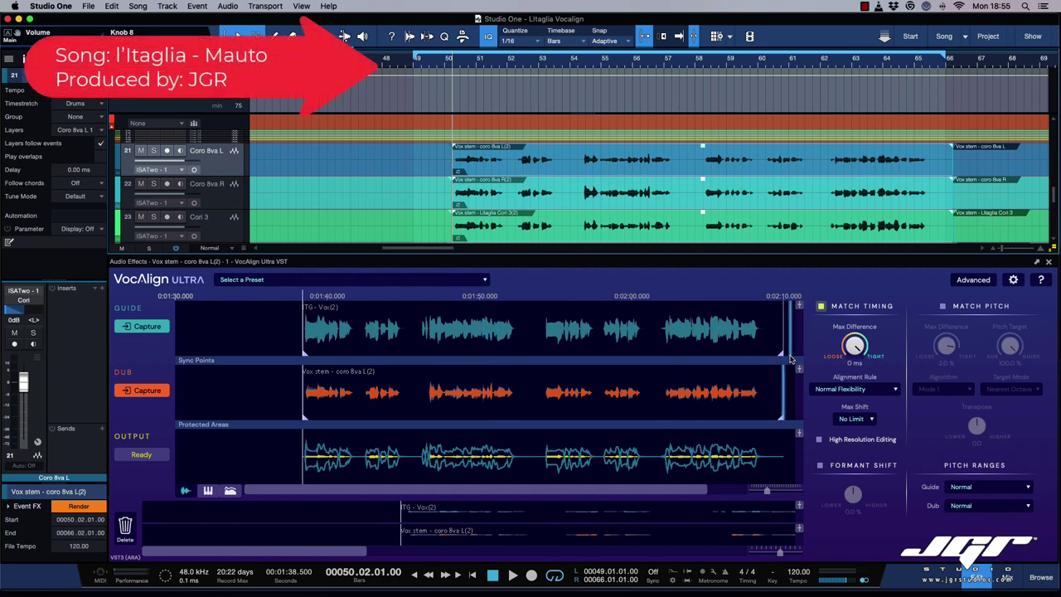
pyautogui.click(1015, 582)
pyautogui.press('space')
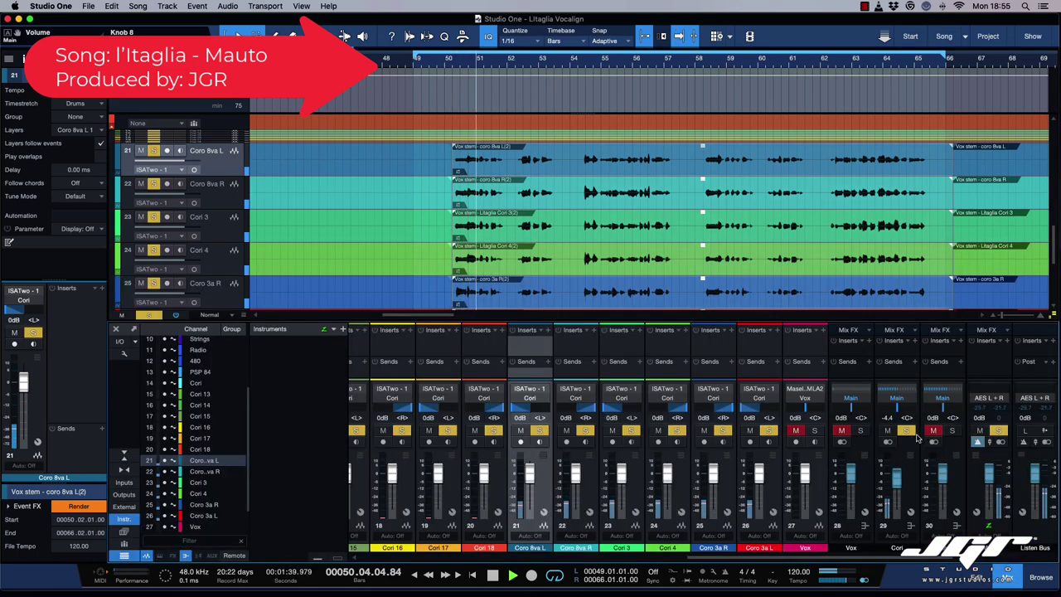
pyautogui.click(841, 430)
pyautogui.click(860, 430)
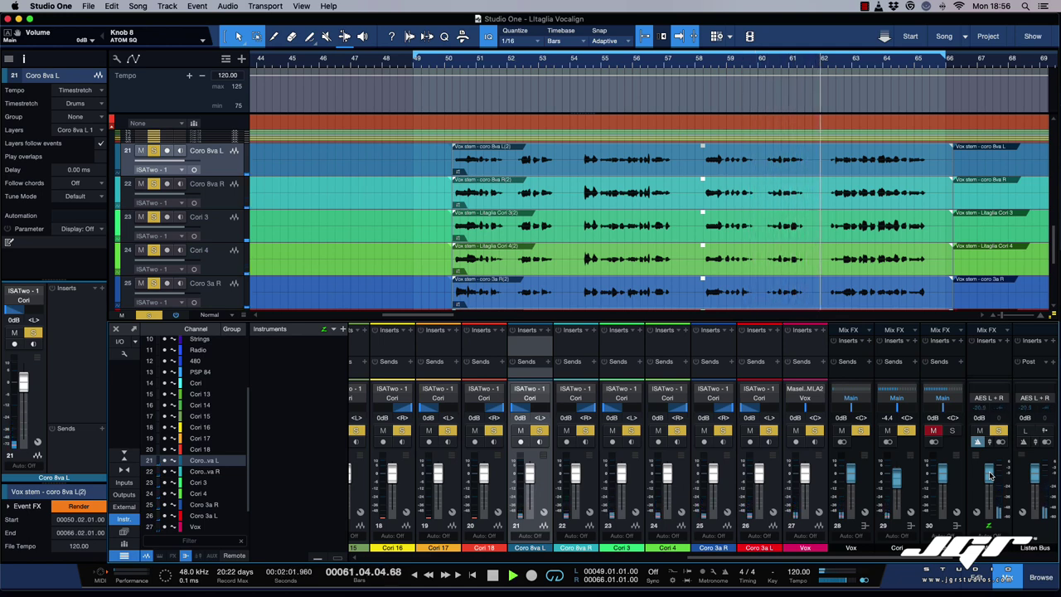
# Step: Examine how closely the choir waveforms line up around bars 57 to 65 during playback, and stop the playback
pyautogui.scroll(10, 877, 290)
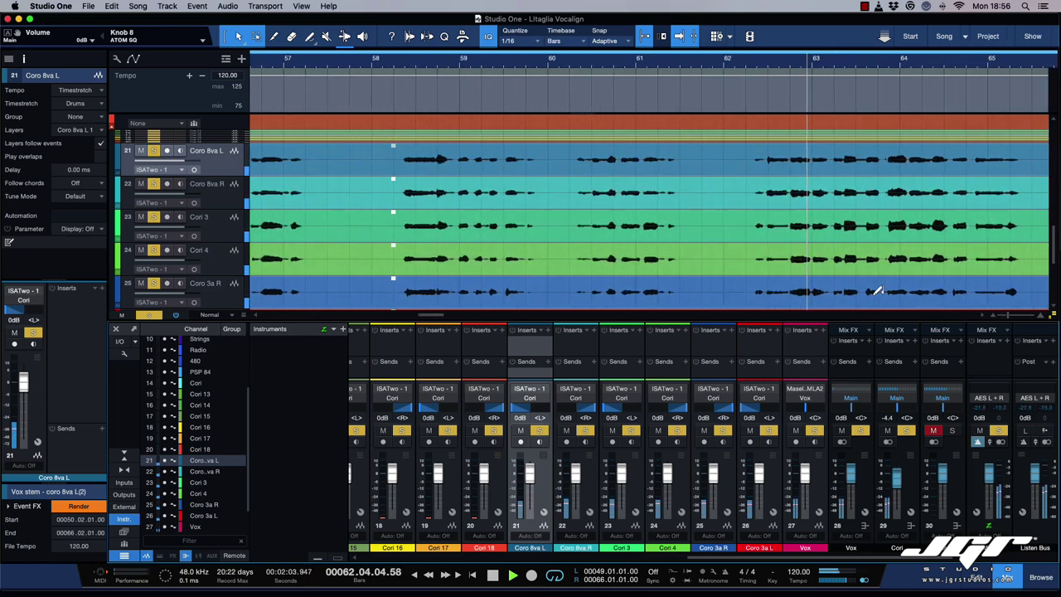
pyautogui.scroll(-6, 877, 290)
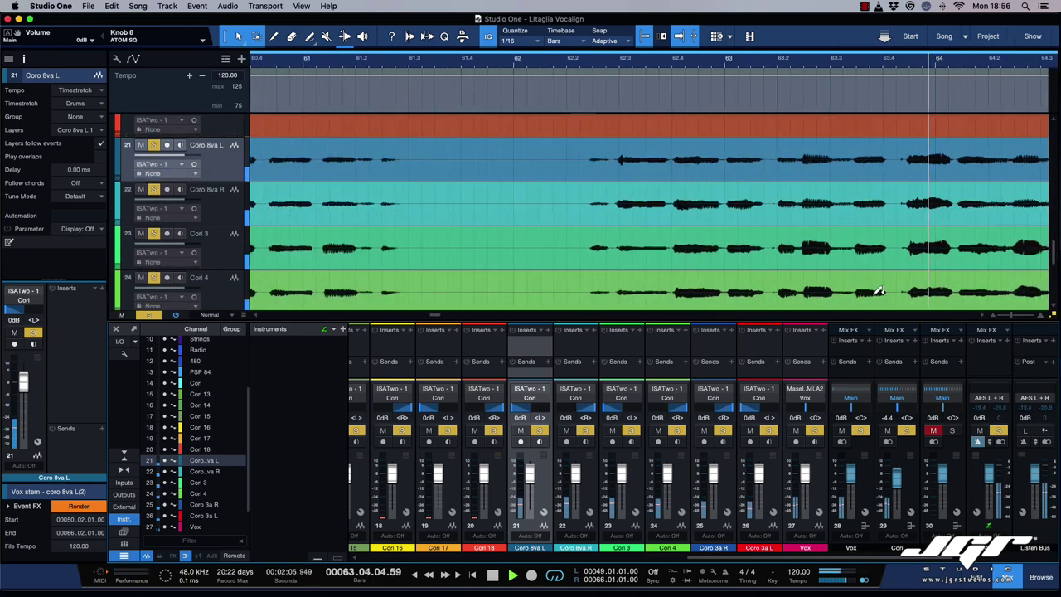
pyautogui.scroll(-3, 878, 290)
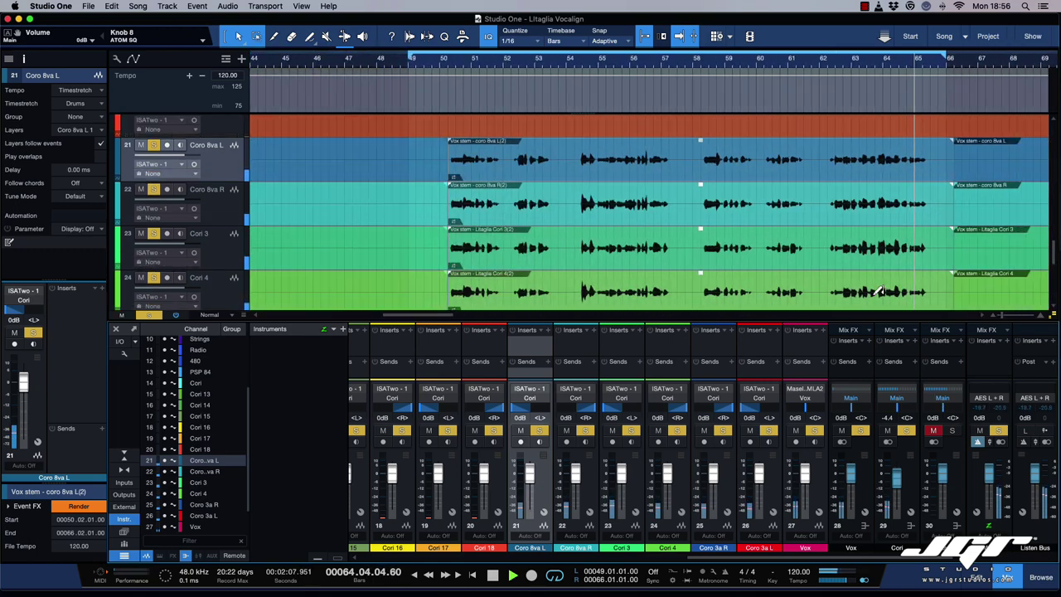
pyautogui.press('space')
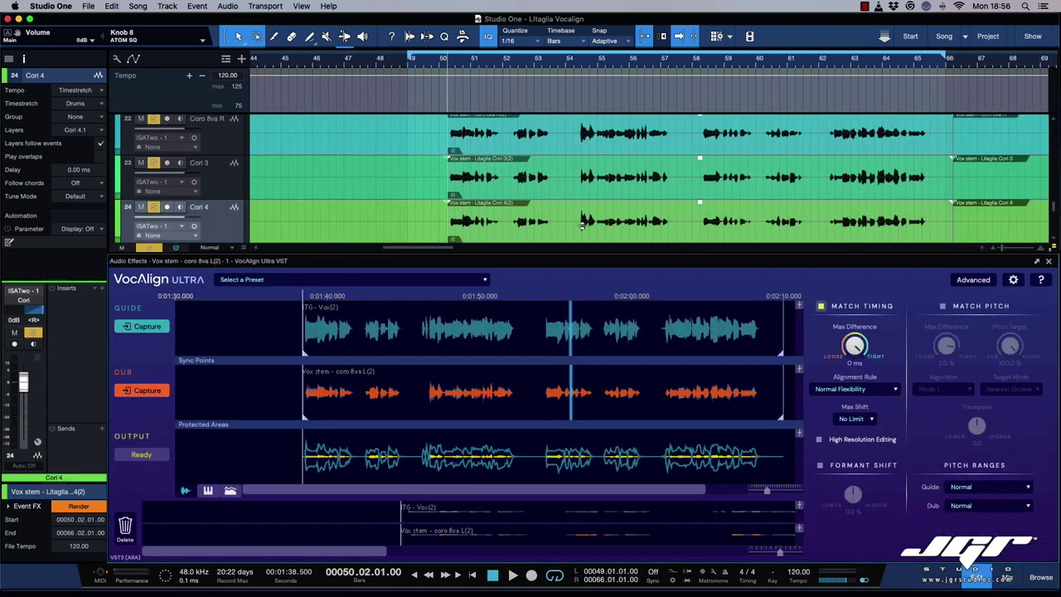
# Step: Enlarge the VocAlign Ultra panel and look through its preset categories, including Instrument
pyautogui.moveTo(583, 254); pyautogui.dragTo(590, 207)
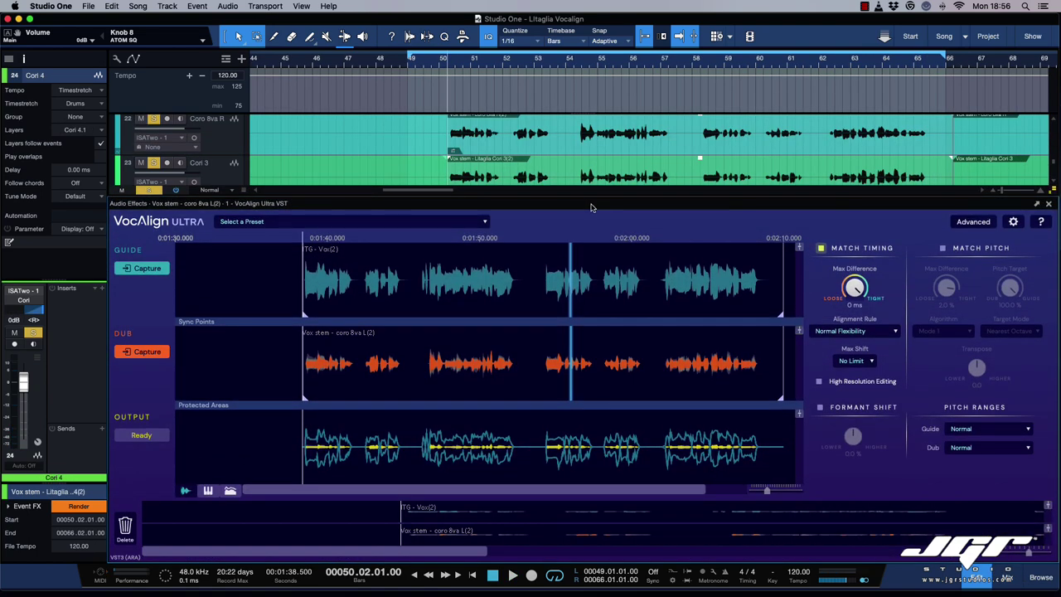
pyautogui.click(294, 222)
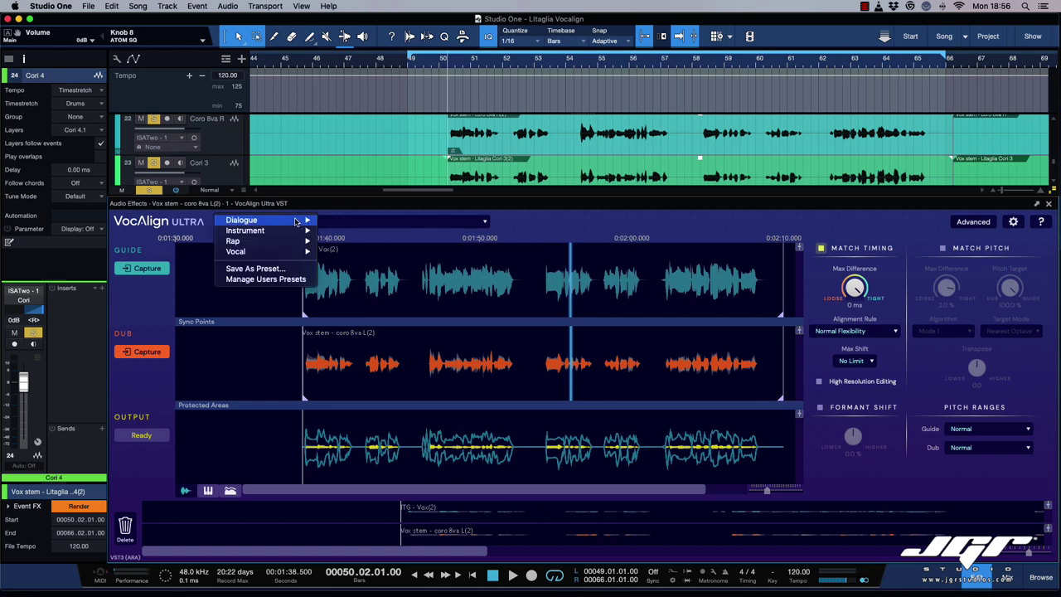
pyautogui.moveTo(291, 231)
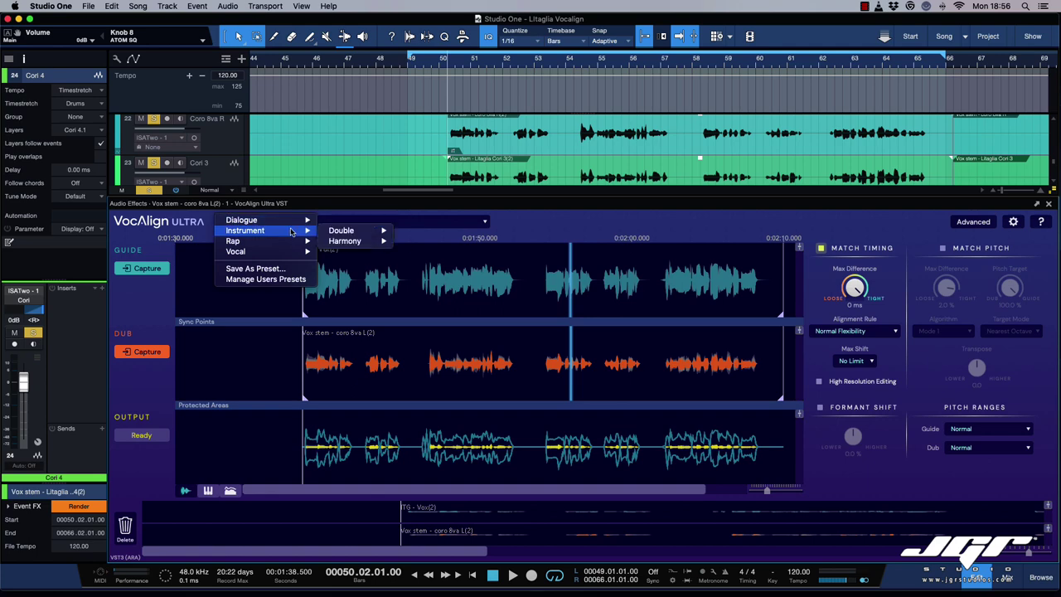
pyautogui.click(524, 231)
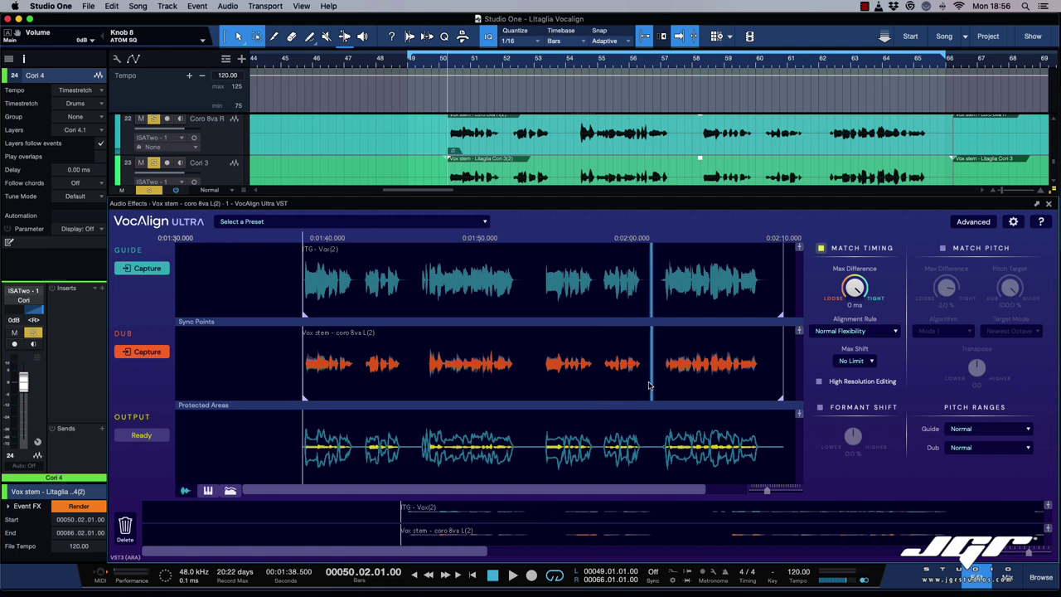
# Step: Increase the vertical waveform zoom of the dub and output lanes in VocAlign
pyautogui.moveTo(798, 333)
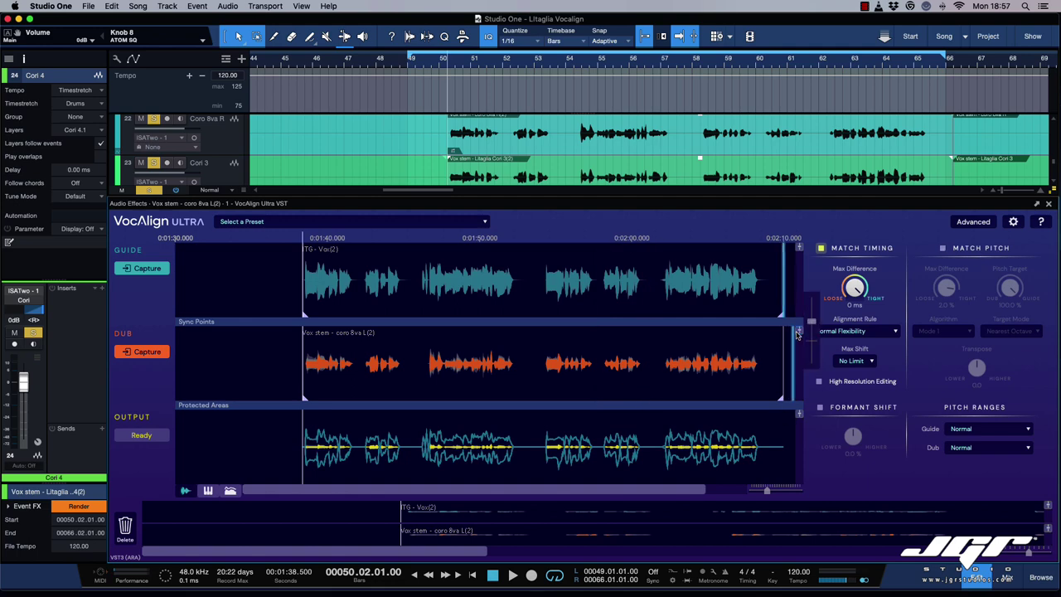
pyautogui.moveTo(810, 323); pyautogui.dragTo(811, 310)
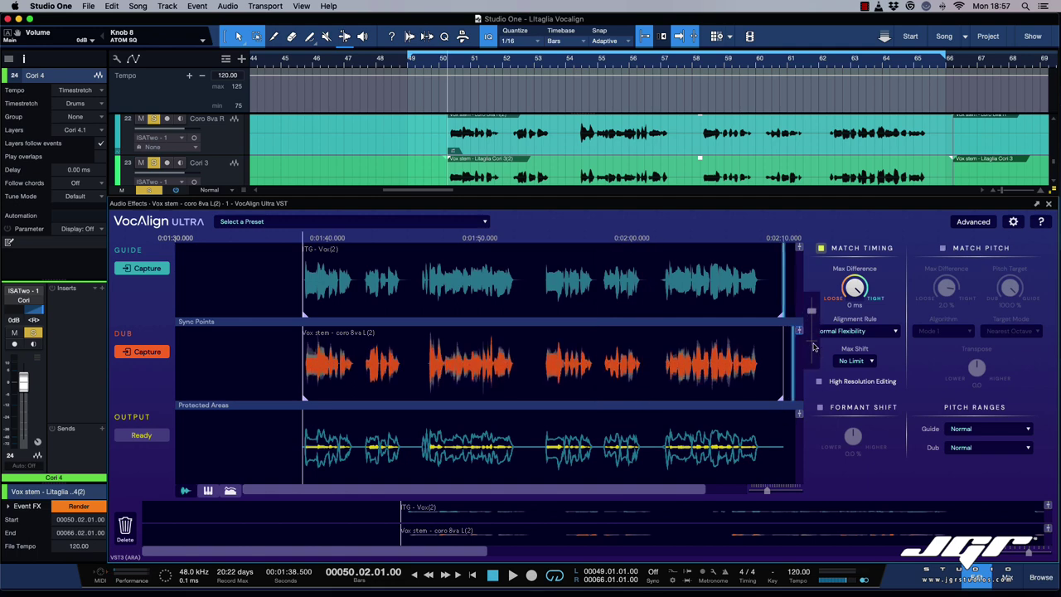
pyautogui.moveTo(799, 417)
pyautogui.moveTo(813, 427); pyautogui.dragTo(814, 398)
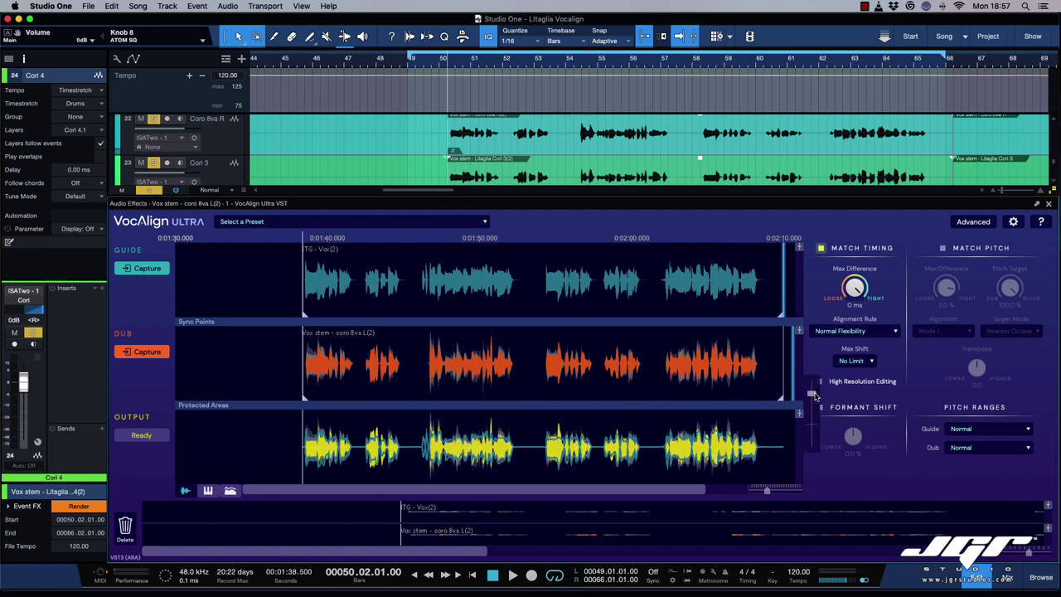
pyautogui.press('super+Tab')
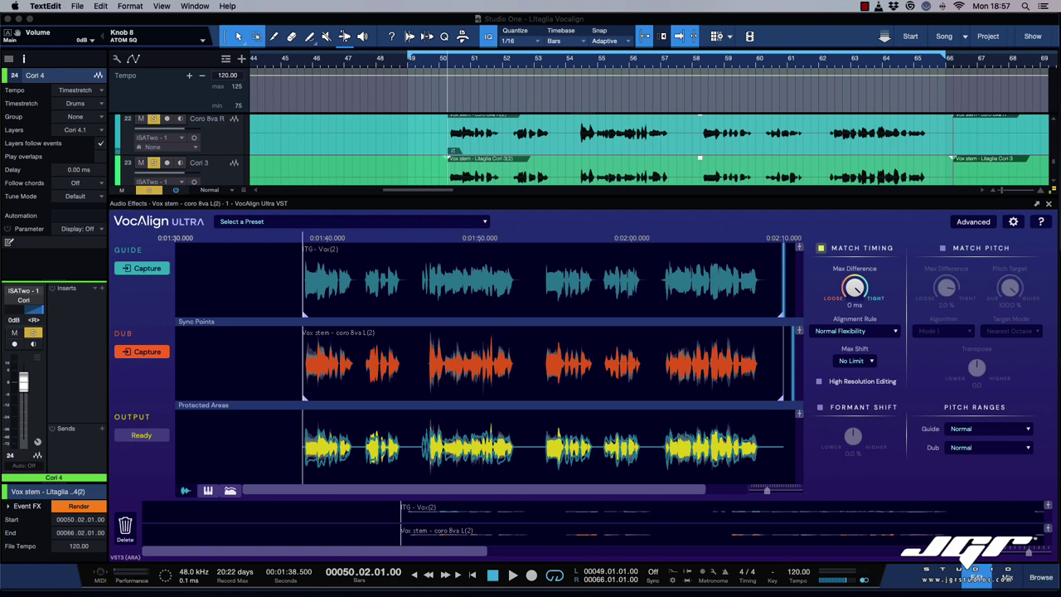
# Step: Split the Cori 3 event just after bar 54 and near the end of bar 57, and select the middle and last pieces in turn
pyautogui.click(710, 135)
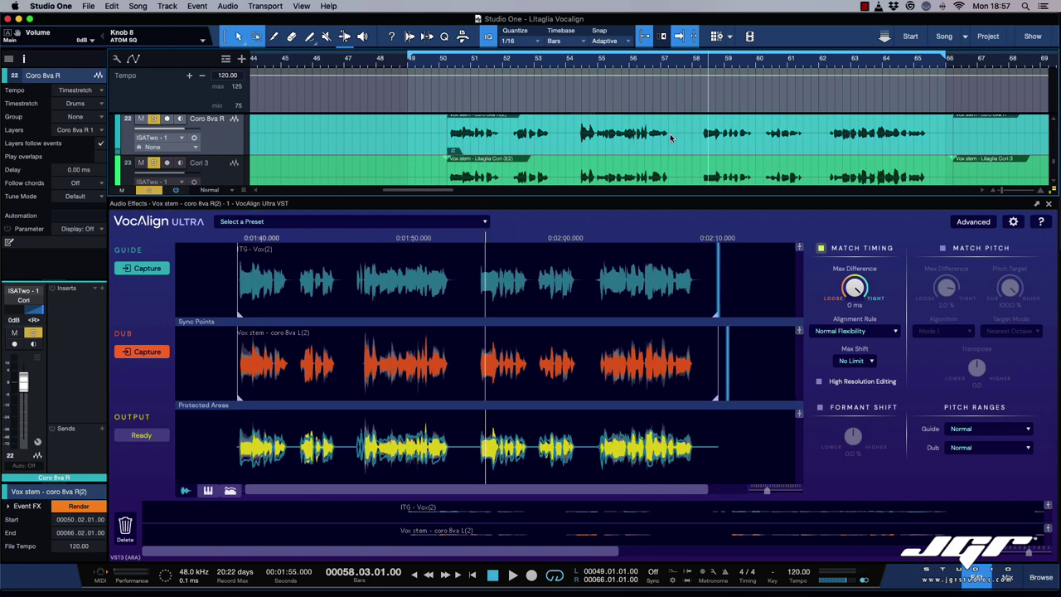
pyautogui.scroll(-1, 609, 142)
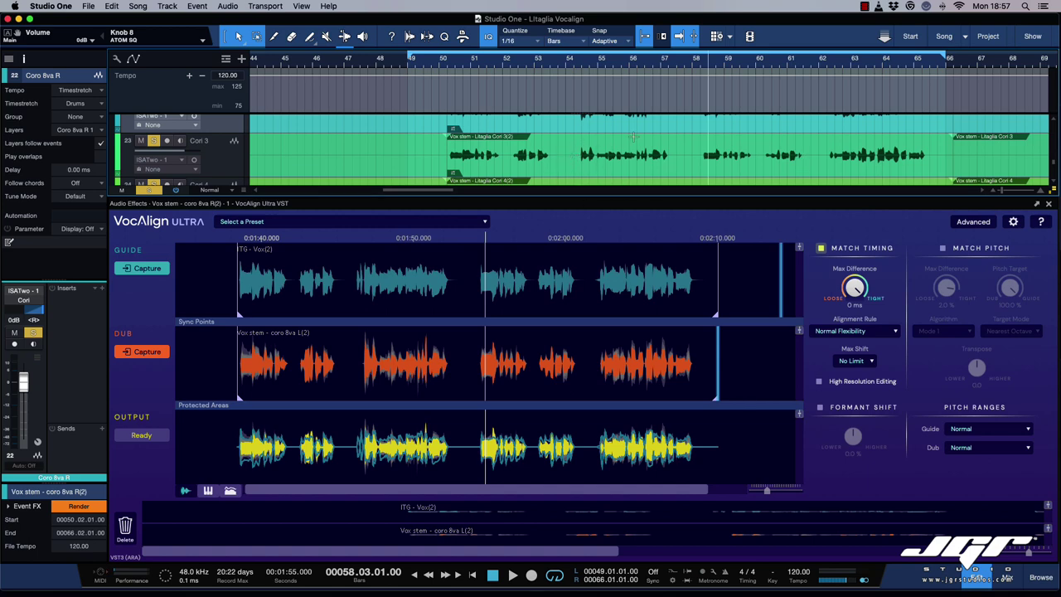
pyautogui.press('3')
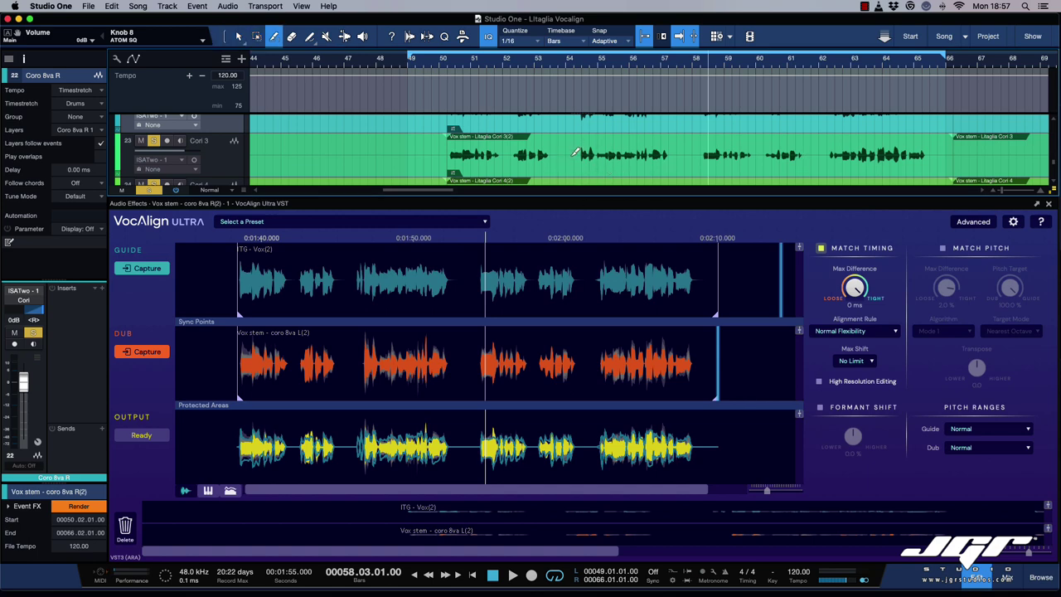
pyautogui.click(578, 157)
pyautogui.click(680, 178)
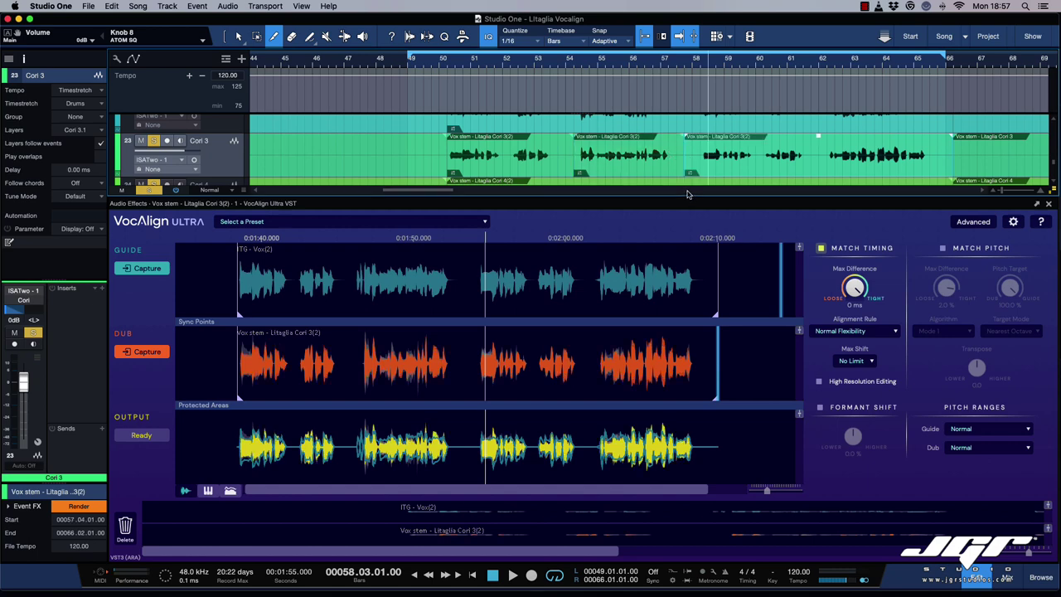
pyautogui.press('1')
pyautogui.click(652, 173)
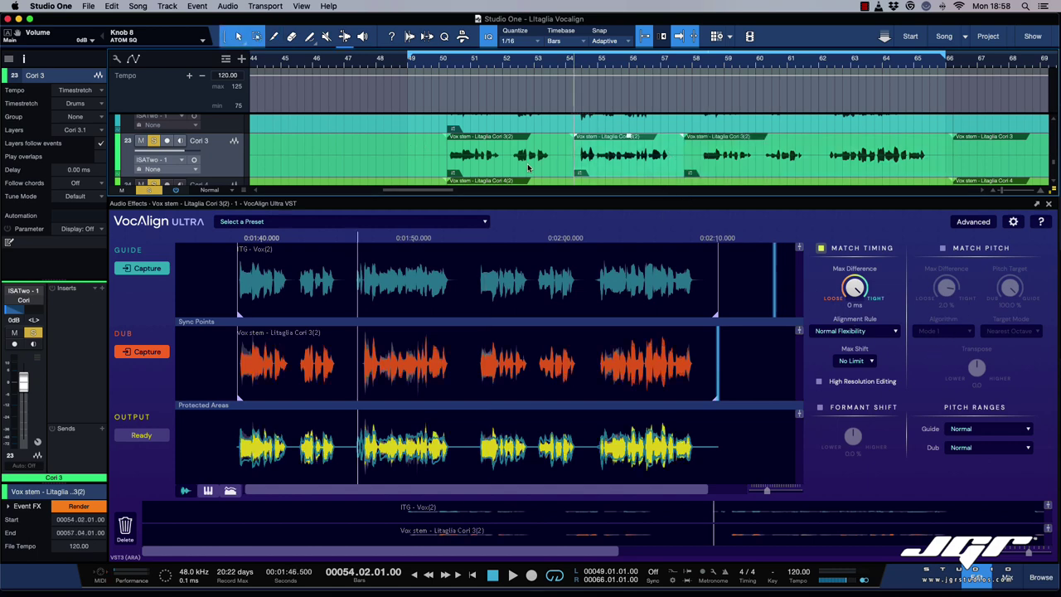
pyautogui.click(726, 182)
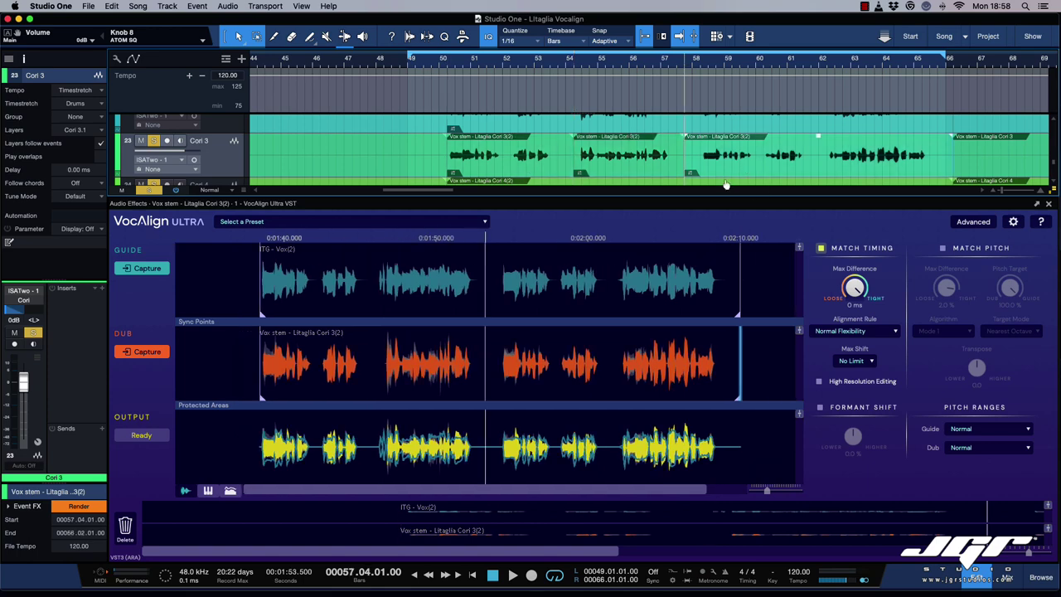
# Step: Select the Cori 4 event and, in VocAlign's Basic mode, try timing Max Difference values of 200 and 78 ms before setting 58 ms
pyautogui.click(726, 183)
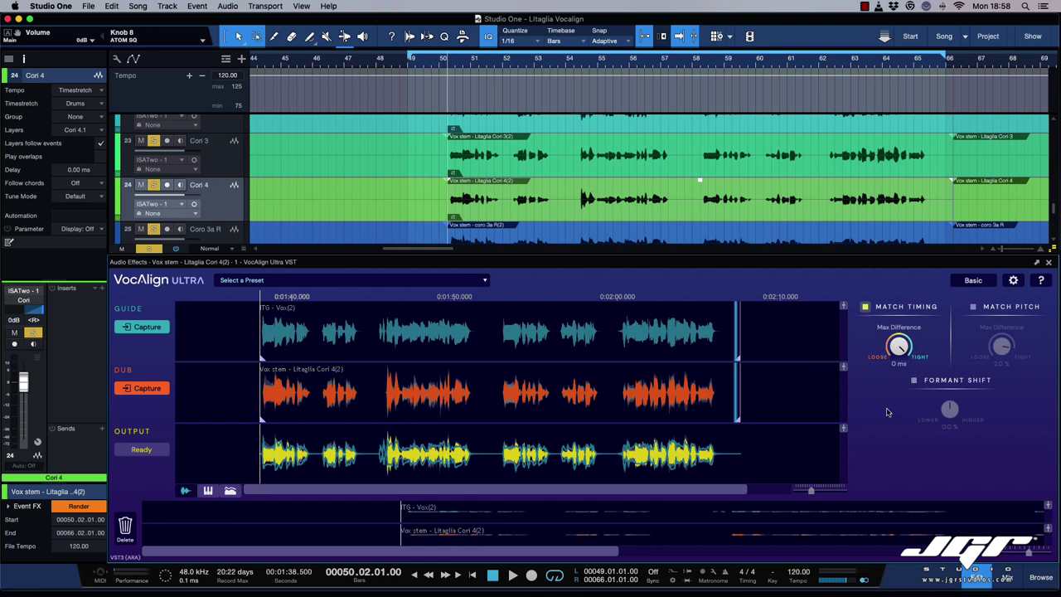
pyautogui.moveTo(818, 495); pyautogui.dragTo(820, 492)
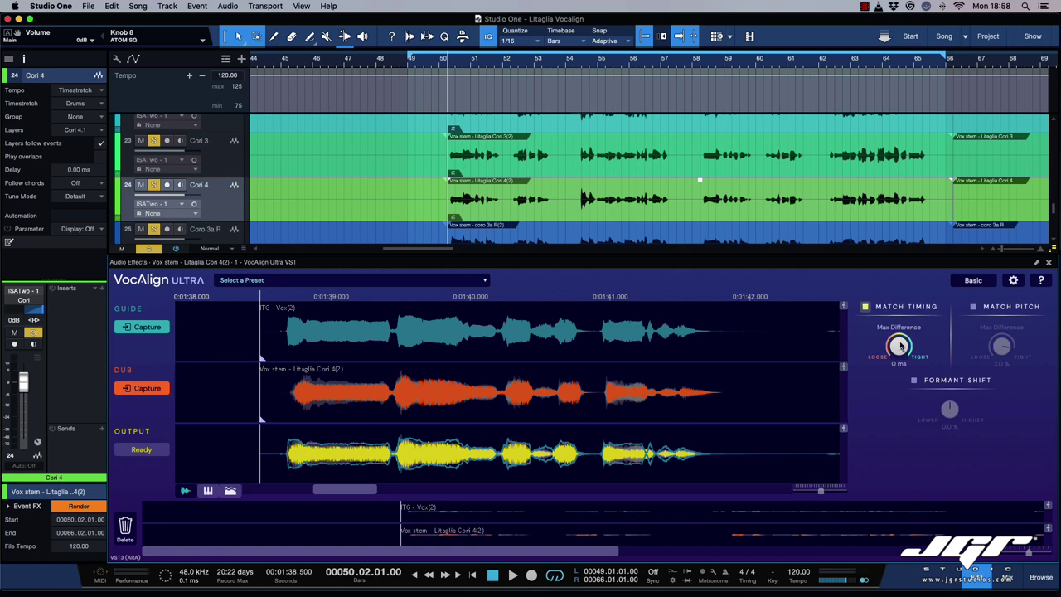
pyautogui.moveTo(893, 375); pyautogui.dragTo(895, 470)
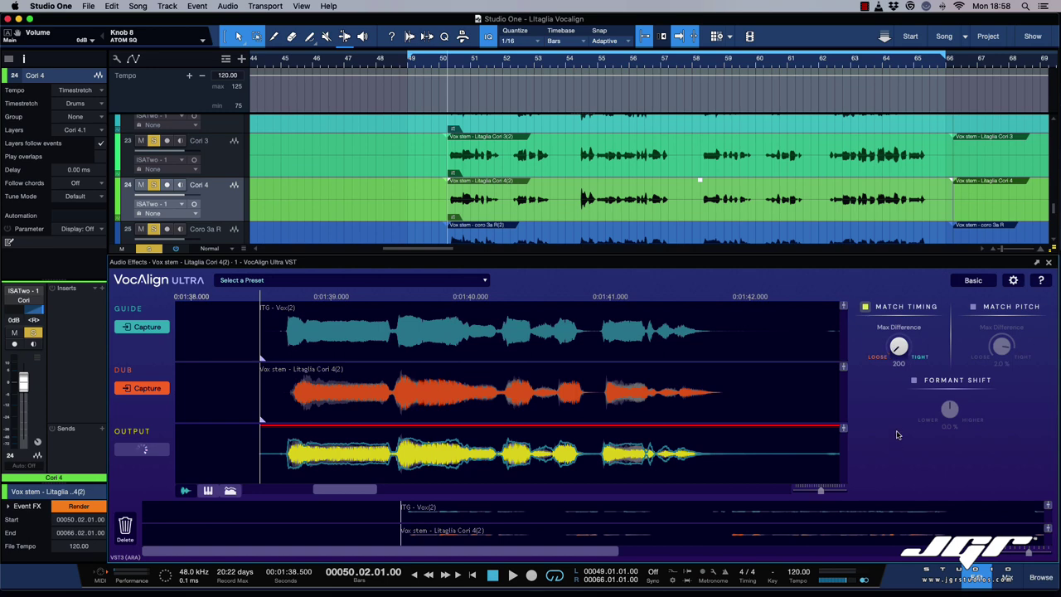
pyautogui.moveTo(899, 347)
pyautogui.mouseDown()
pyautogui.moveTo(900, 303)
pyautogui.moveTo(900, 365)
pyautogui.mouseUp()
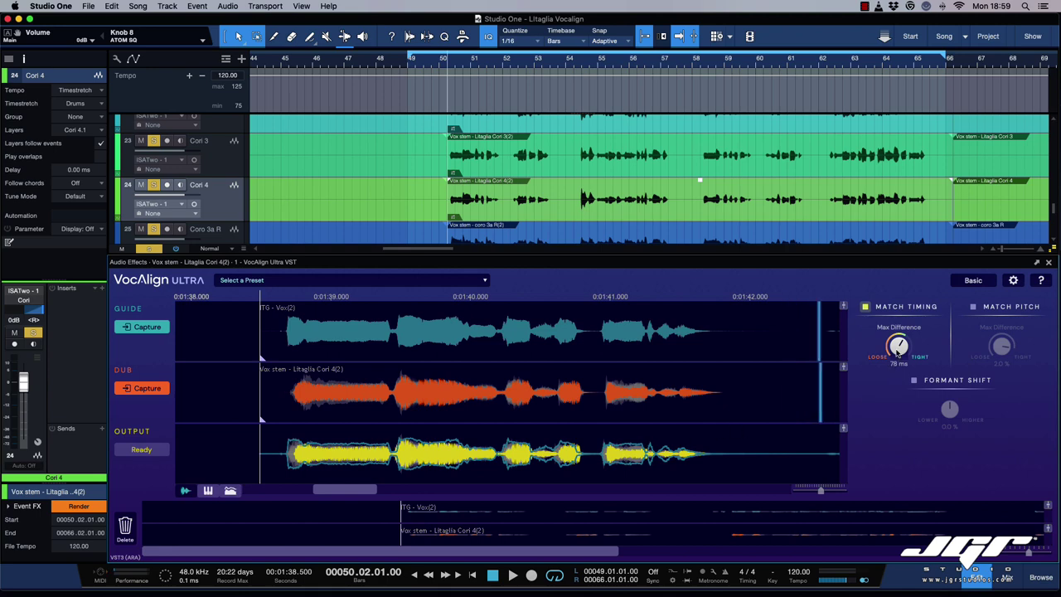
pyautogui.moveTo(897, 349); pyautogui.dragTo(899, 343)
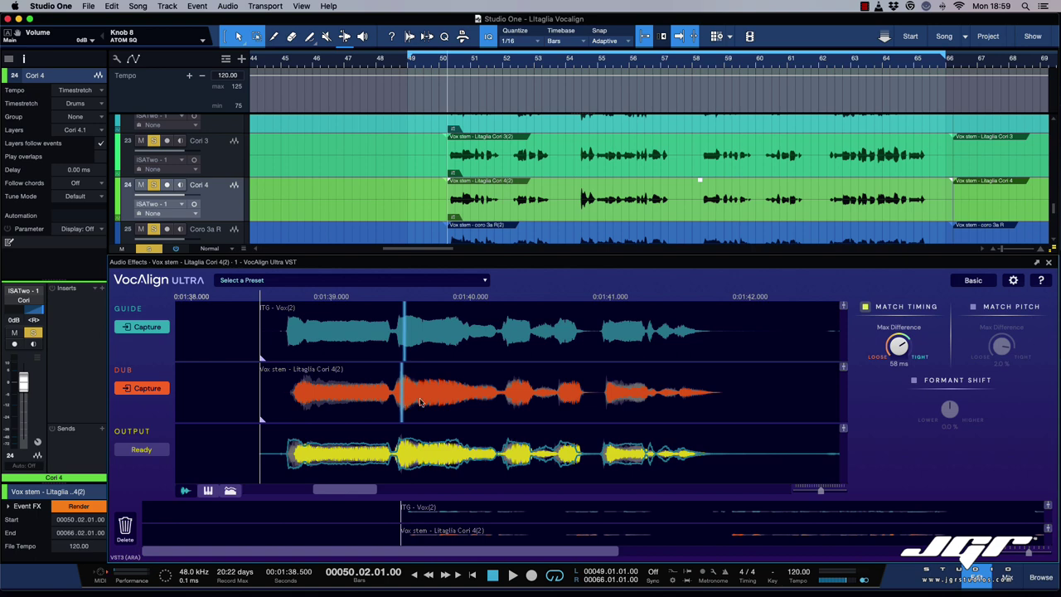
# Step: Compare the Max Difference settings of dubs coro 8va L(2) and Litaglia Cori 4(2) by switching the displayed audio between them
pyautogui.rightClick(682, 397)
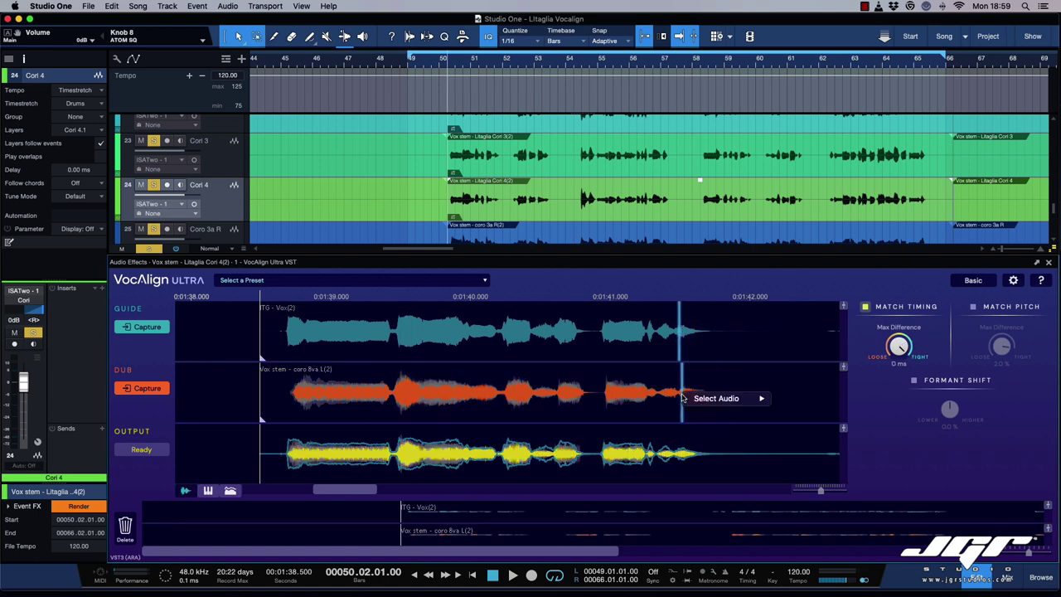
pyautogui.moveTo(721, 398)
pyautogui.click(808, 429)
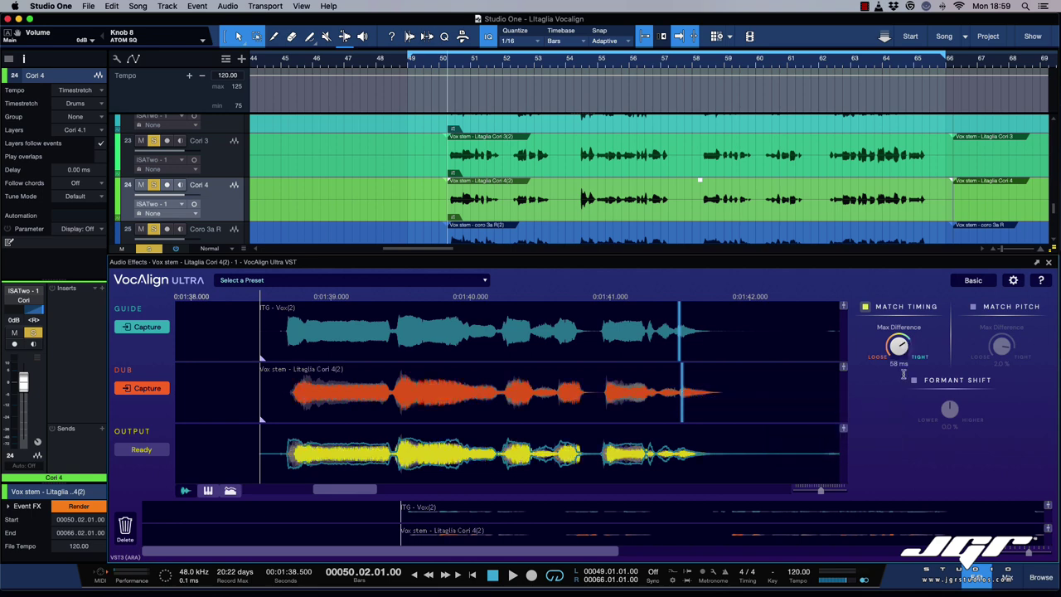
# Step: Switch the dub audio to Vox stem - coro 8va R(2) and set its timing Max Difference to 33 ms
pyautogui.rightClick(698, 382)
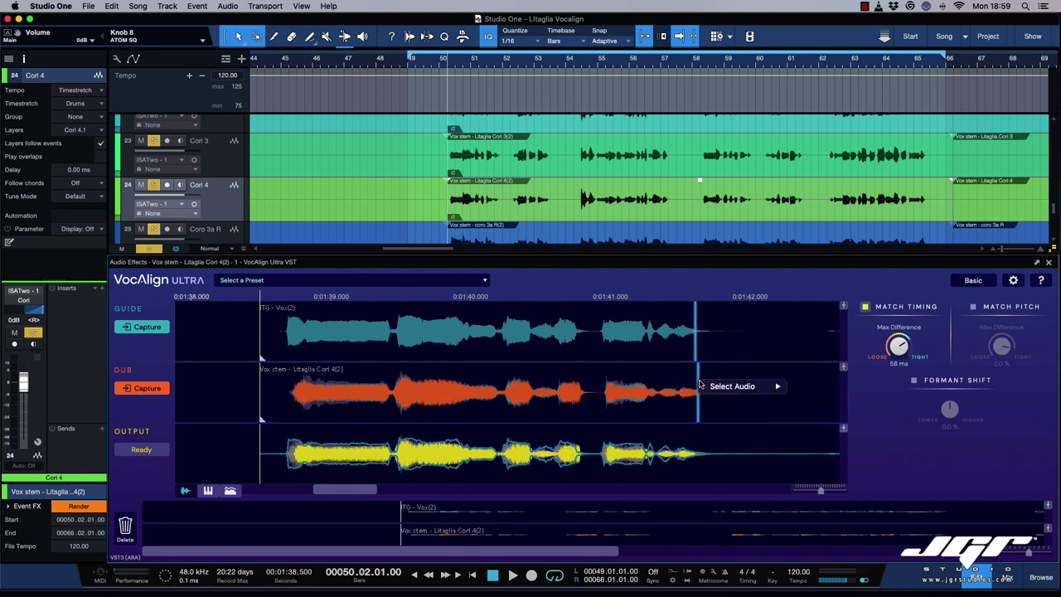
pyautogui.moveTo(728, 387)
pyautogui.click(820, 398)
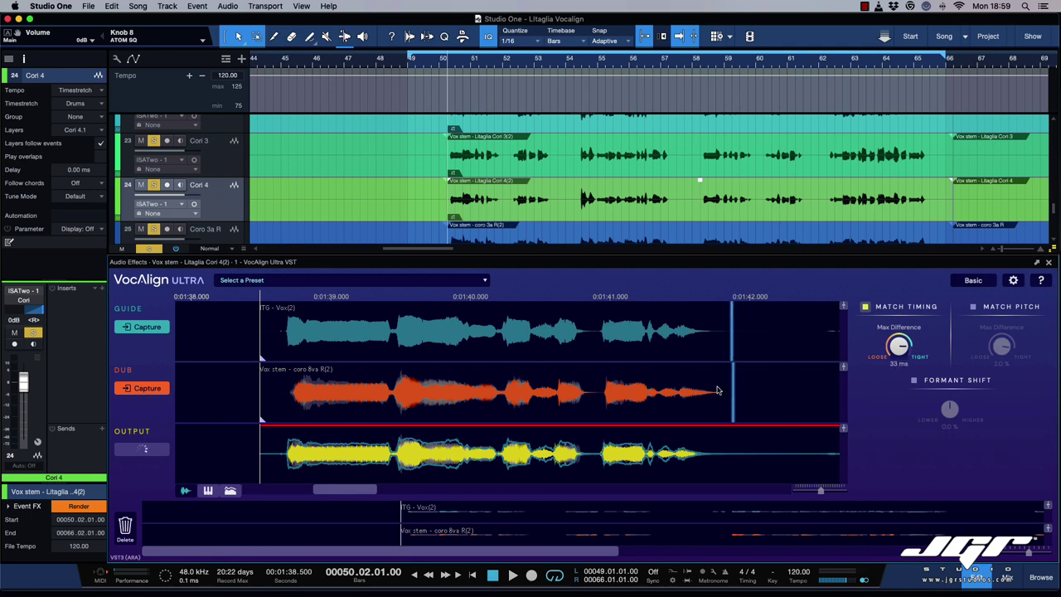
# Step: Switch the dub audio to Vox stem - coro 8va L(2) and set its timing Max Difference to 27 ms
pyautogui.rightClick(685, 403)
pyautogui.moveTo(684, 403)
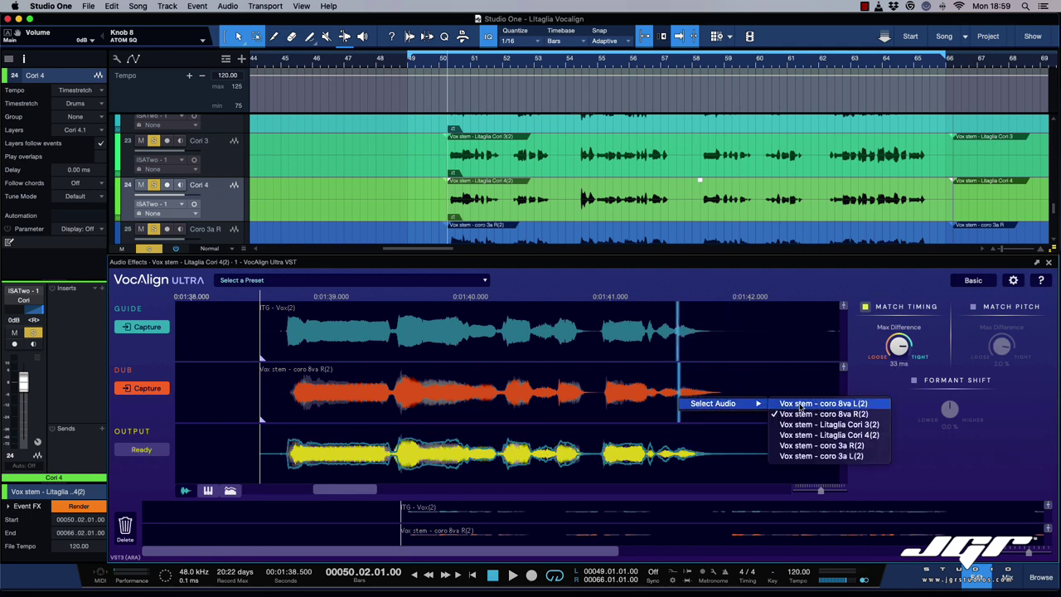
pyautogui.click(801, 405)
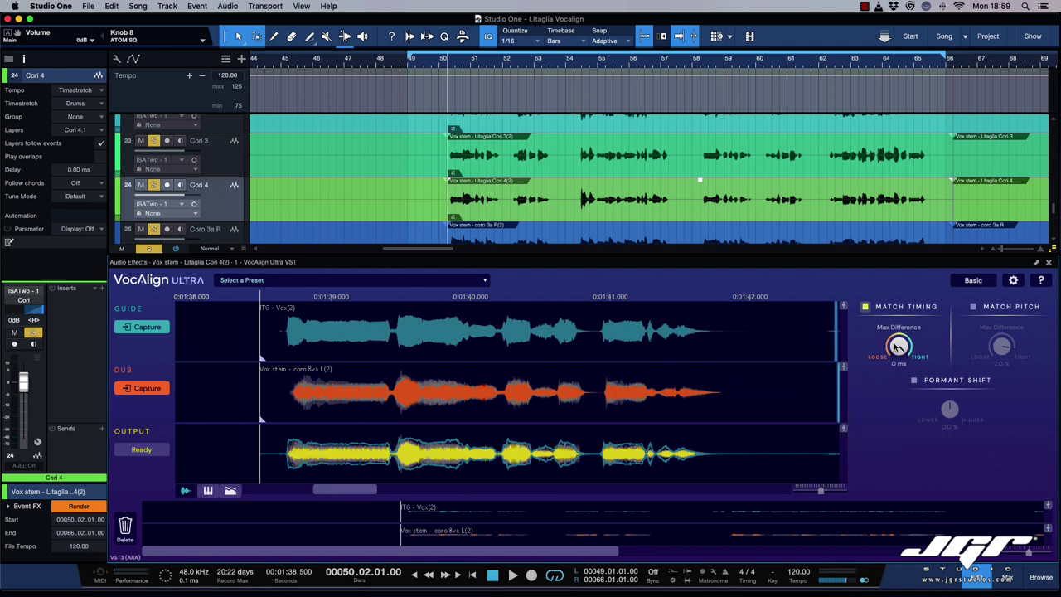
pyautogui.moveTo(898, 346); pyautogui.dragTo(895, 351)
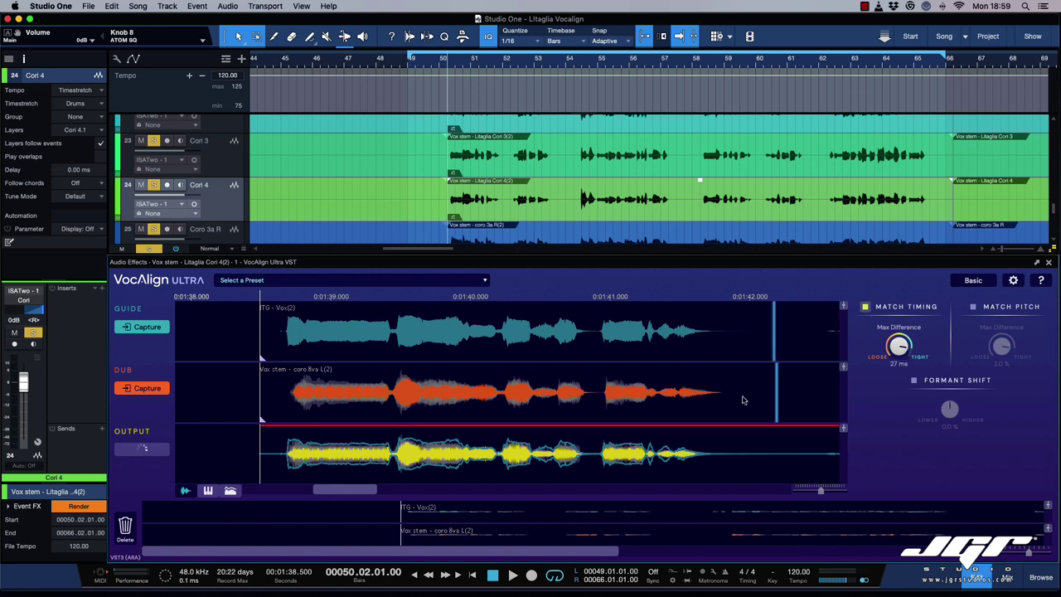
# Step: Show the Litaglia Cori 4(2) dub again, and switch to Vox stem - coro 3a L(2) with its Max Difference set to 41 ms
pyautogui.rightClick(622, 391)
pyautogui.click(759, 431)
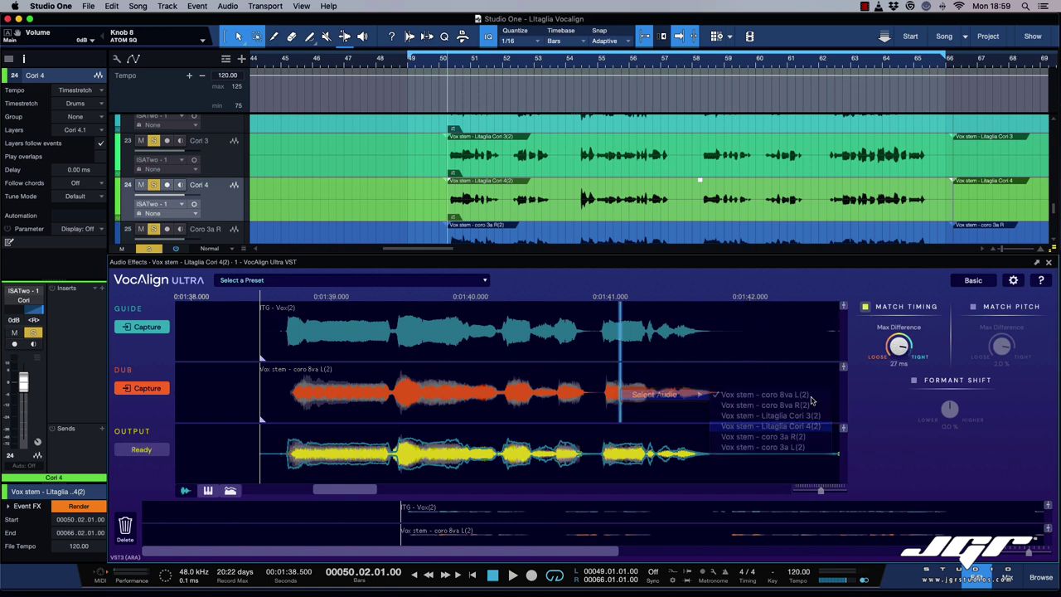
pyautogui.rightClick(703, 394)
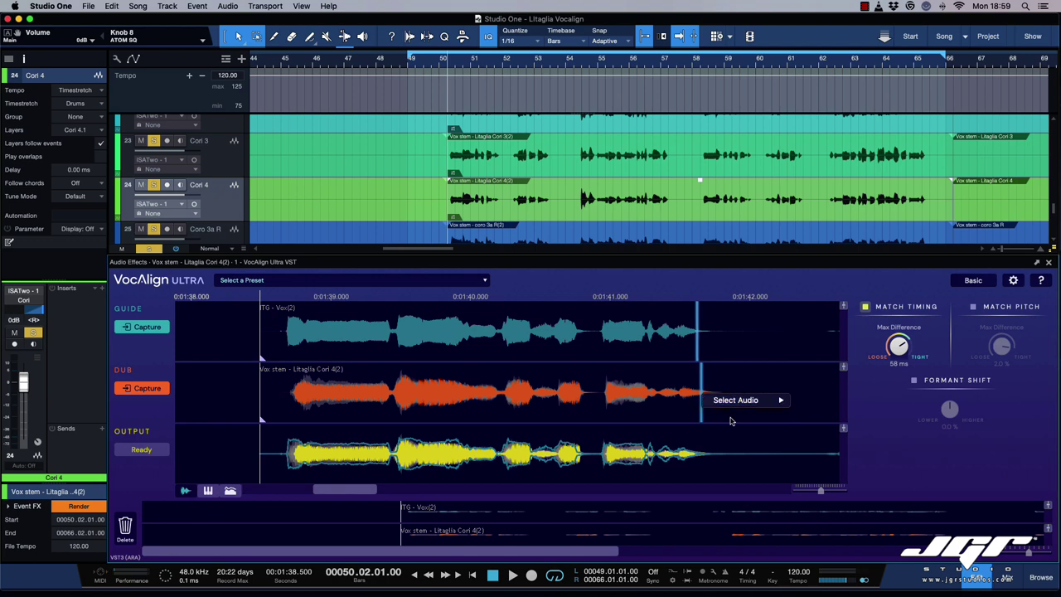
pyautogui.click(828, 403)
# Step: Play the choirs from bar 50, stop the playback, and tighten the coro 3a L(2) dub's Max Difference to 21 ms
pyautogui.press('space')
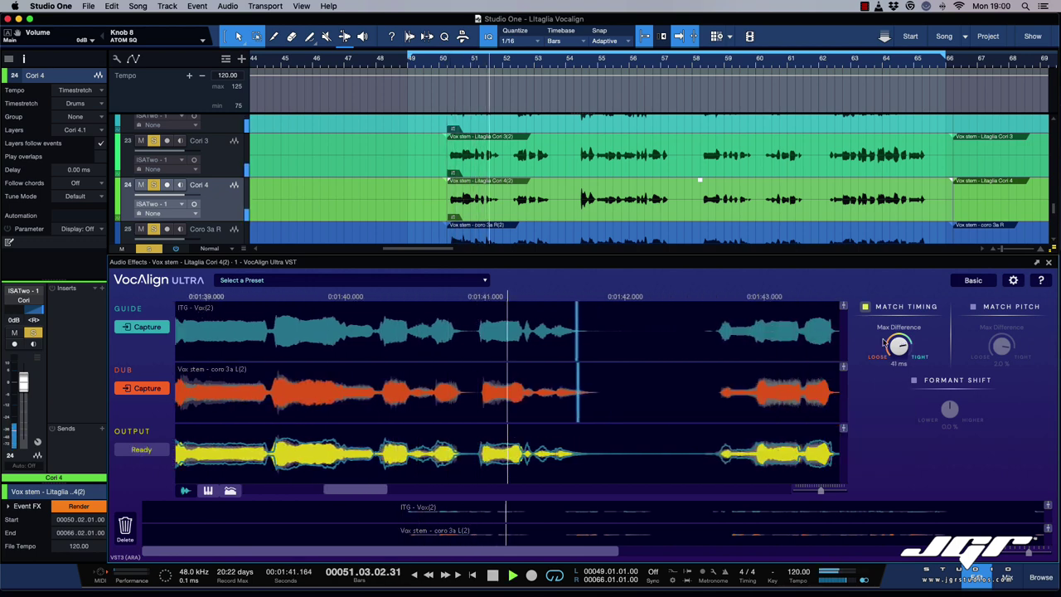
pyautogui.press('space')
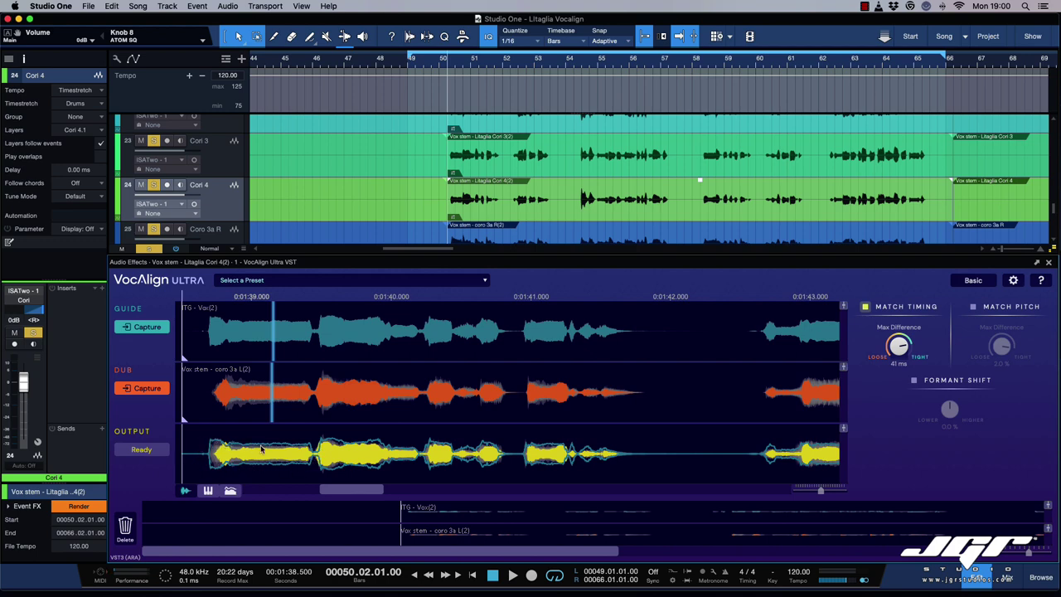
pyautogui.click(350, 441)
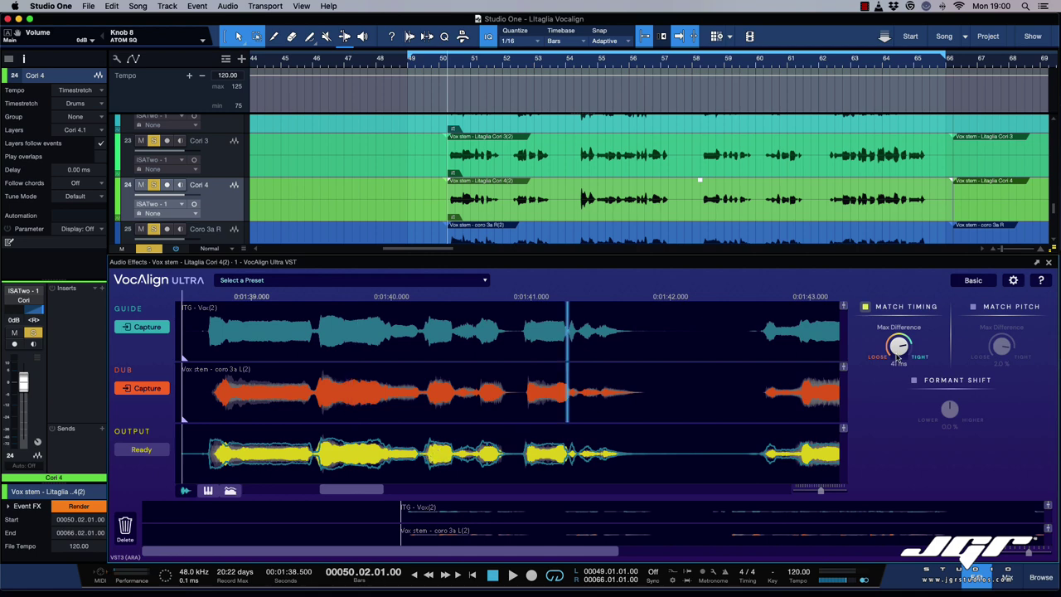
pyautogui.moveTo(898, 348); pyautogui.dragTo(905, 314)
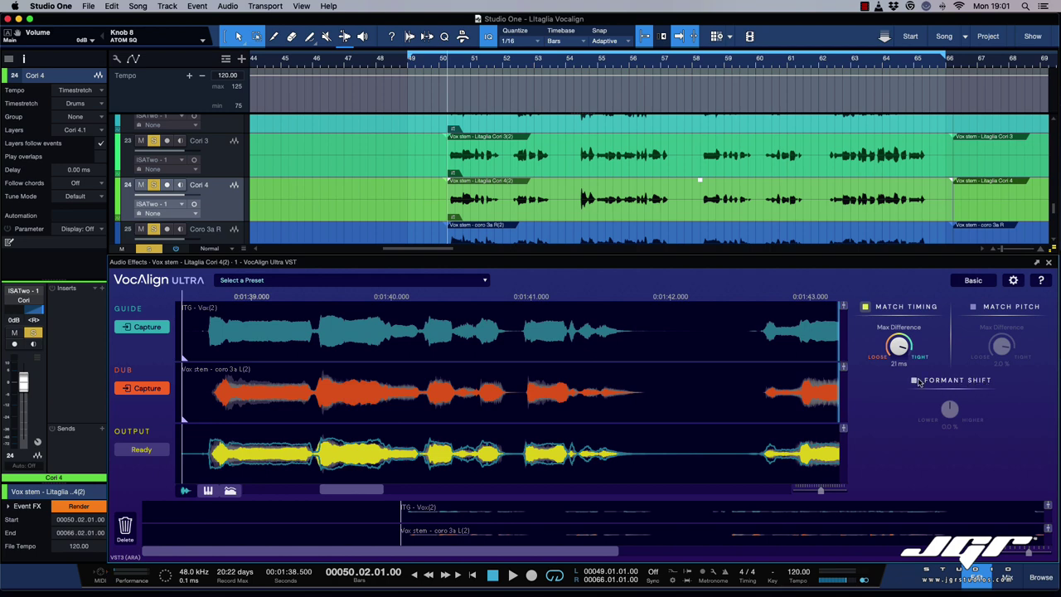
# Step: Load the Vocal - Double - Legato Voices - Tighter Timing preset on the coro 3a L(2) dub, audition it, and set Max Difference to 0 ms
pyautogui.moveTo(846, 400); pyautogui.dragTo(663, 391)
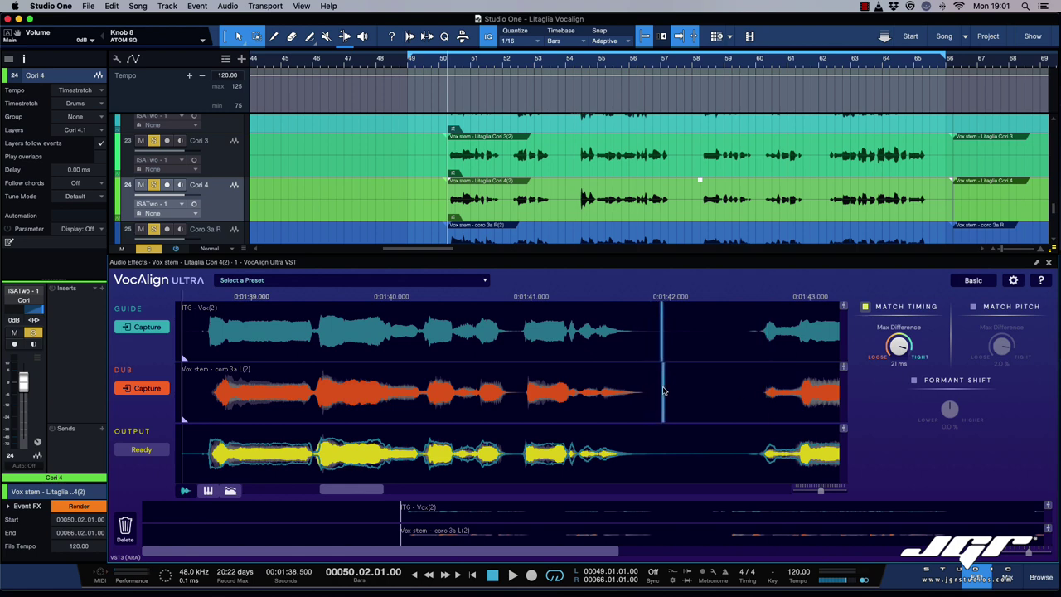
pyautogui.click(319, 280)
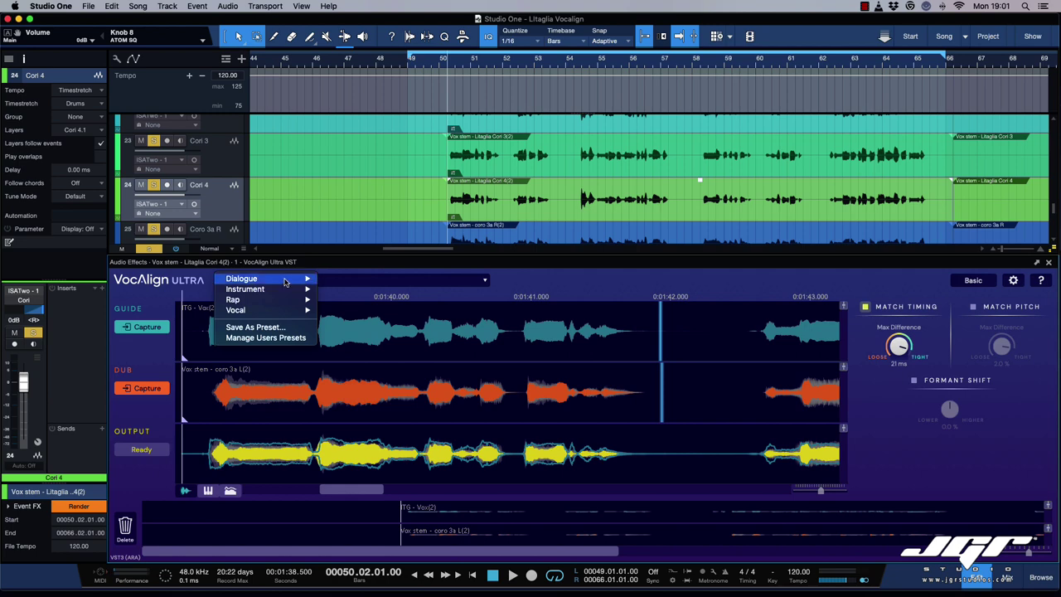
pyautogui.moveTo(283, 312)
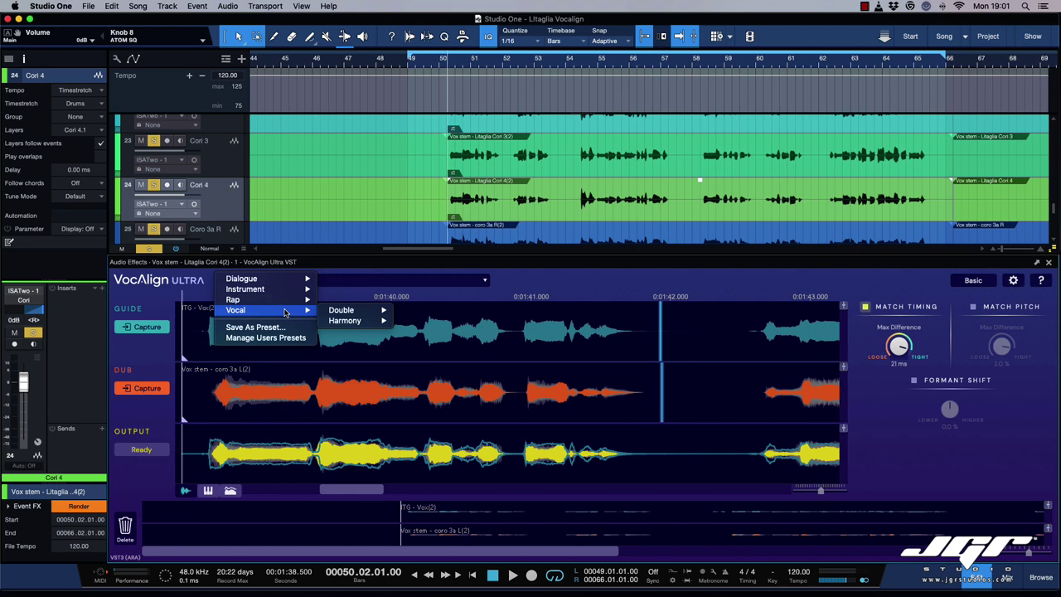
pyautogui.moveTo(343, 313)
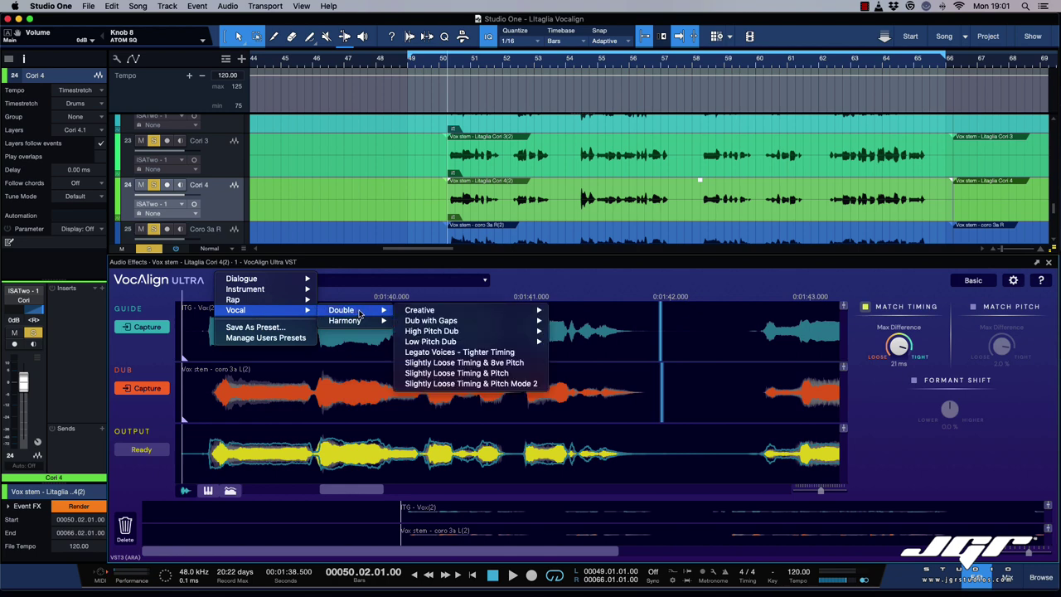
pyautogui.moveTo(443, 312)
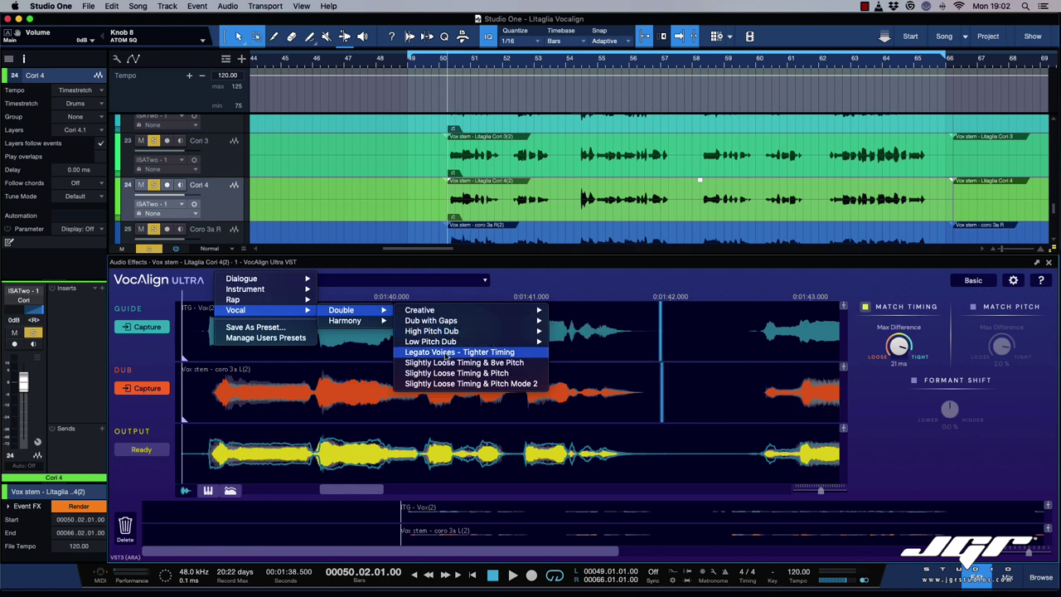
pyautogui.click(489, 355)
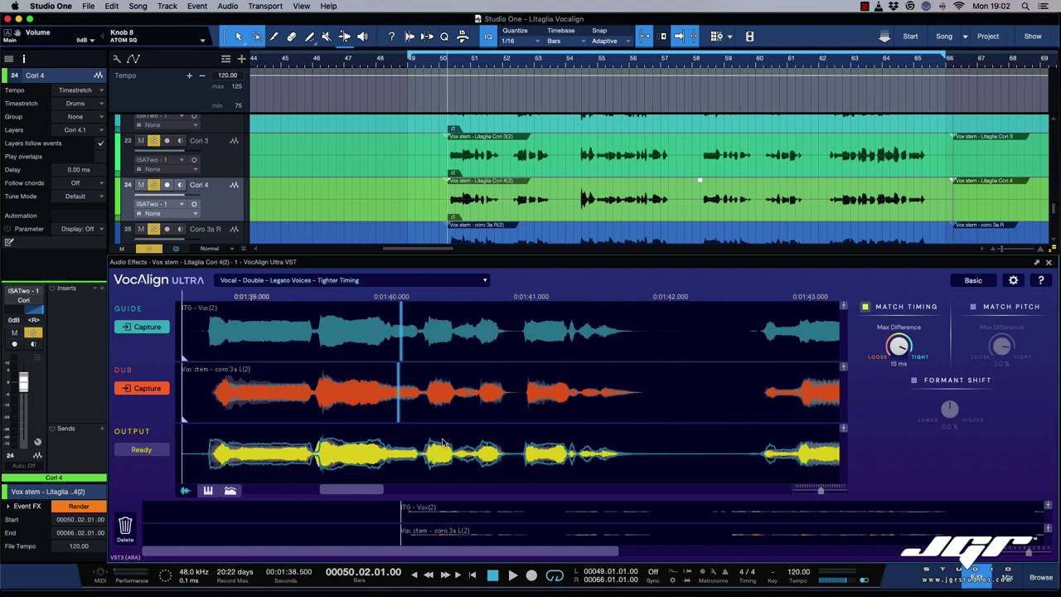
pyautogui.press('space')
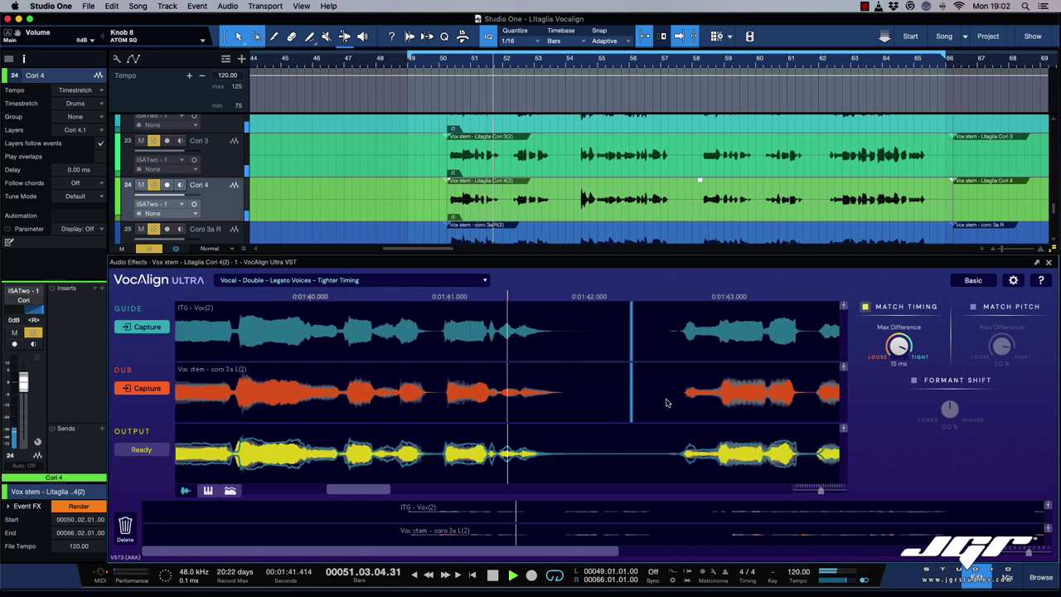
pyautogui.press('space')
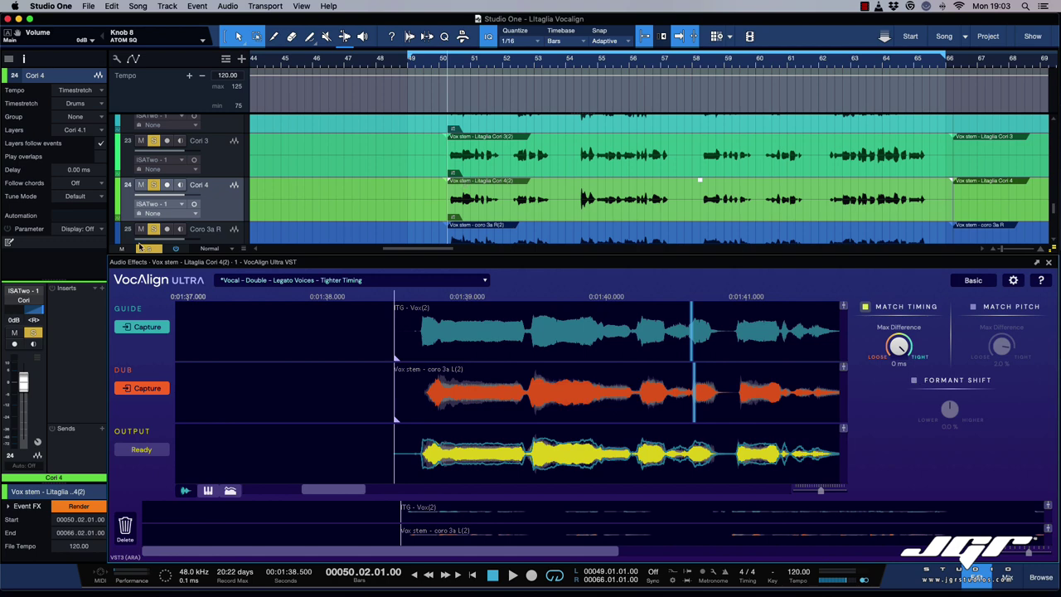
# Step: Clear the existing solos, solo only the Coro 8va L and Coro 8va R tracks, and play a short passage from bar 50
pyautogui.scroll(-2, 170, 217)
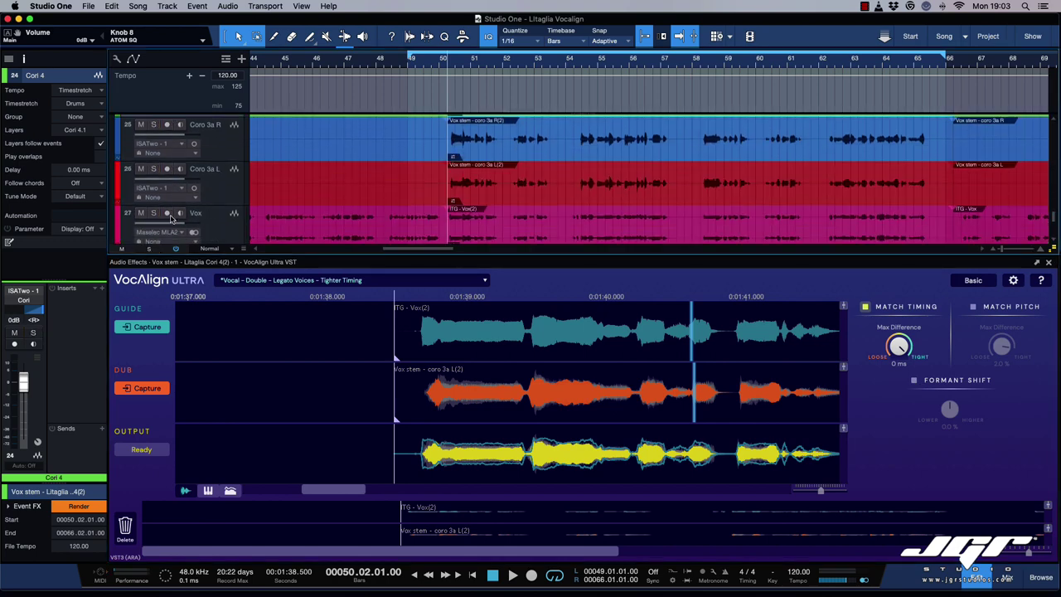
pyautogui.scroll(-1, 171, 219)
pyautogui.click(154, 170)
pyautogui.scroll(2, 169, 183)
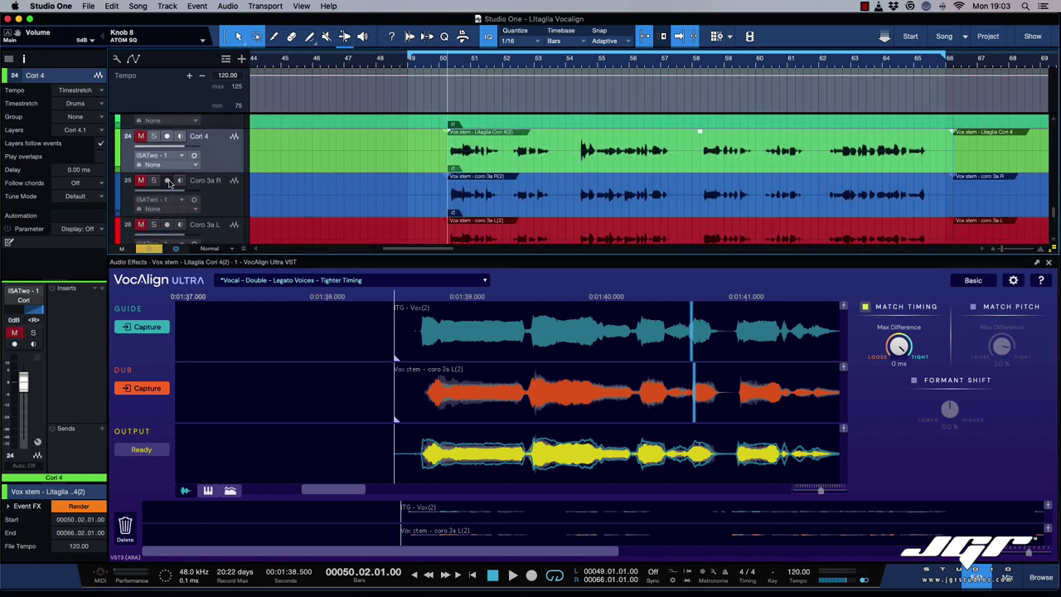
pyautogui.scroll(1, 169, 183)
pyautogui.scroll(2, 169, 184)
pyautogui.click(154, 147)
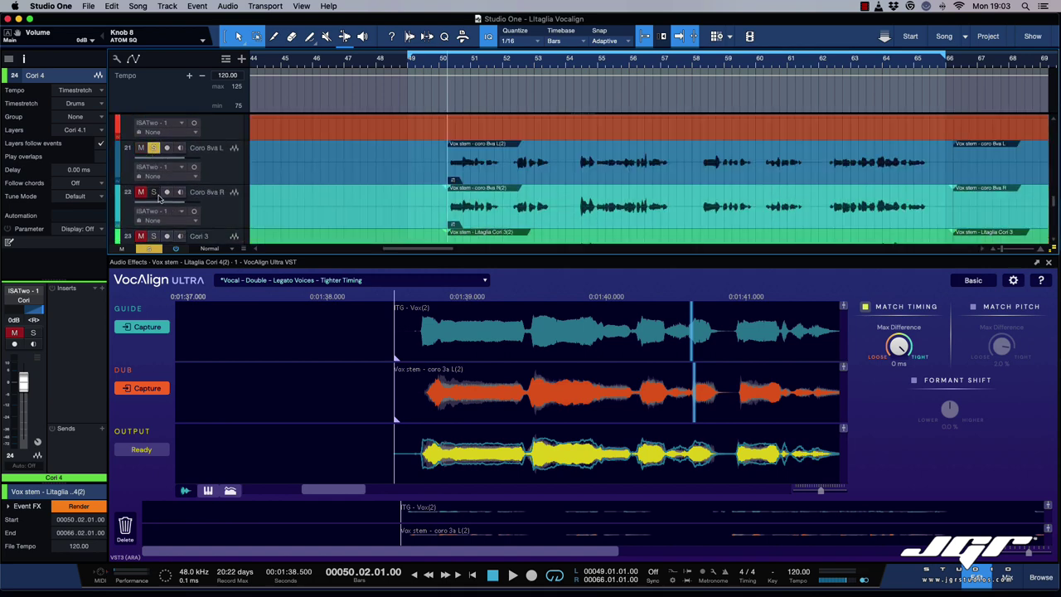
pyautogui.click(153, 191)
pyautogui.press('space')
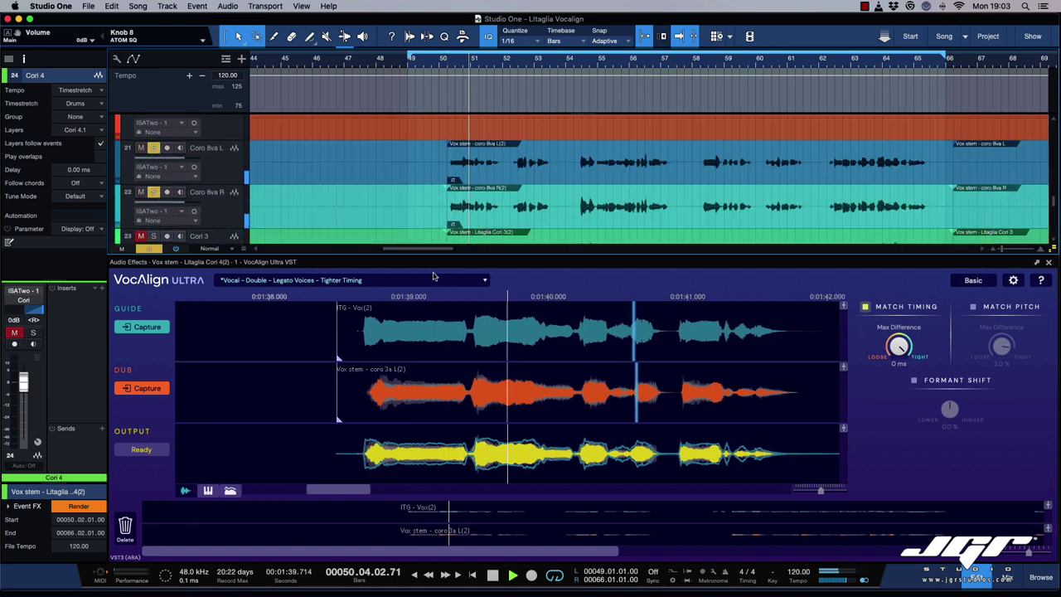
pyautogui.press('space')
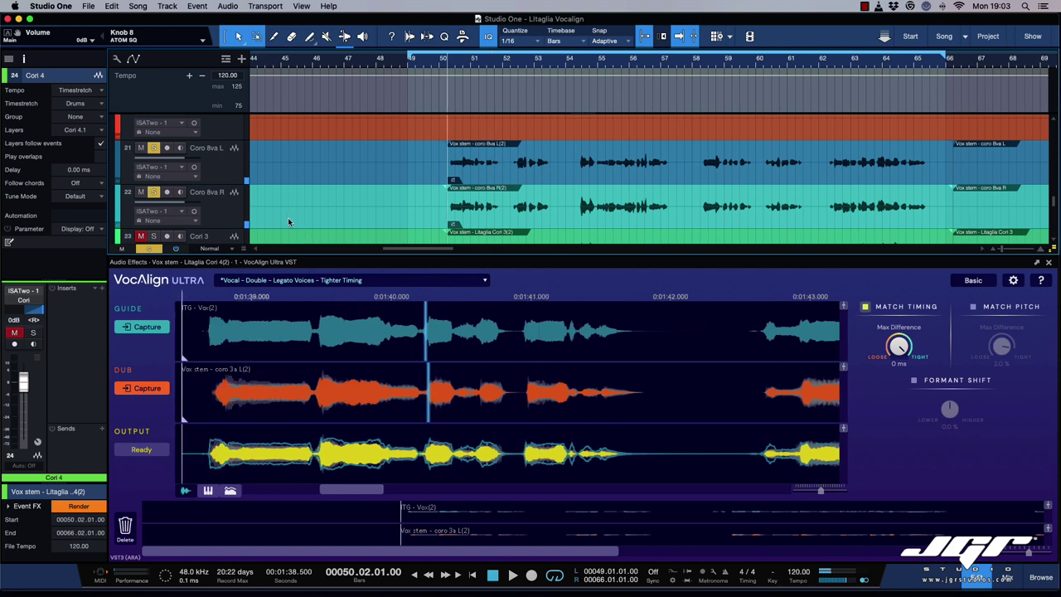
# Step: Switch the dub audio to Vox stem - coro 8va L(2) and play a short passage from bar 50
pyautogui.rightClick(600, 378)
pyautogui.moveTo(680, 383)
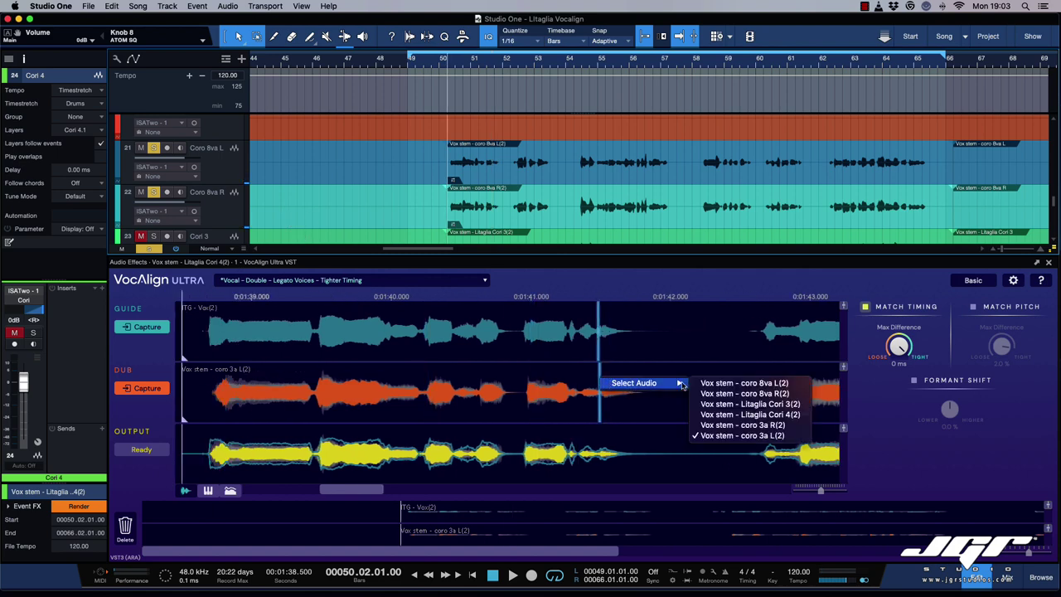
pyautogui.click(741, 383)
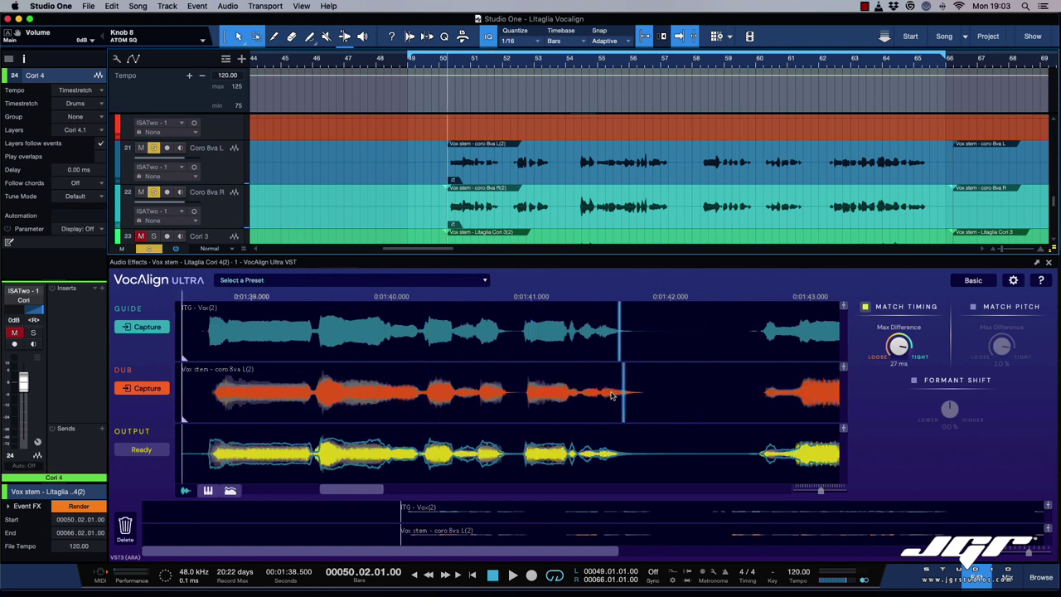
pyautogui.press('space')
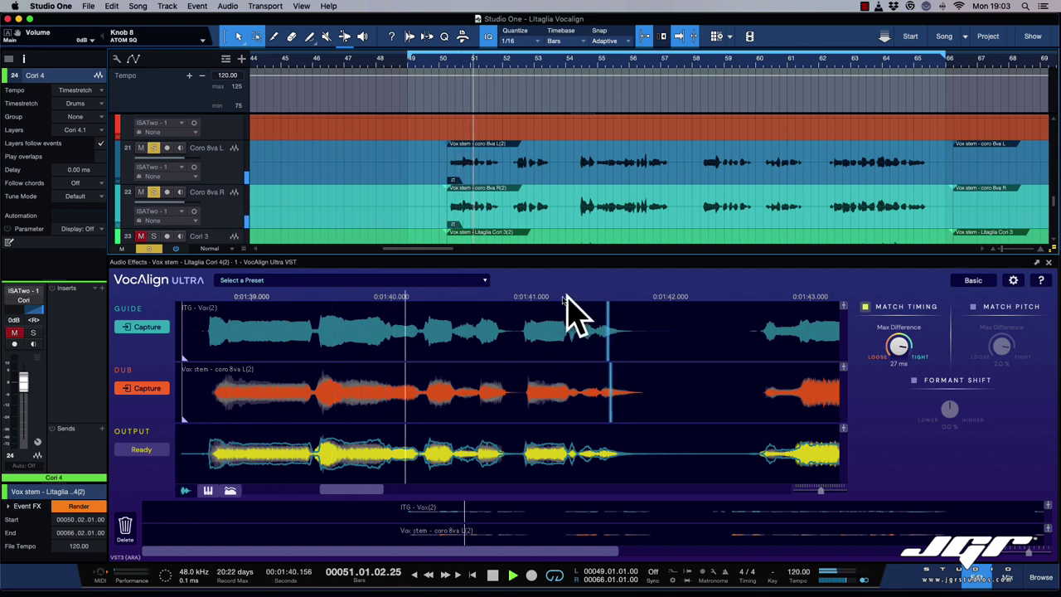
pyautogui.press('space')
# Step: Enable Formant Shift on the coro 8va L(2) dub, lower it to -20.0 %, and audition it with Coro 8va R unsoloed
pyautogui.click(913, 380)
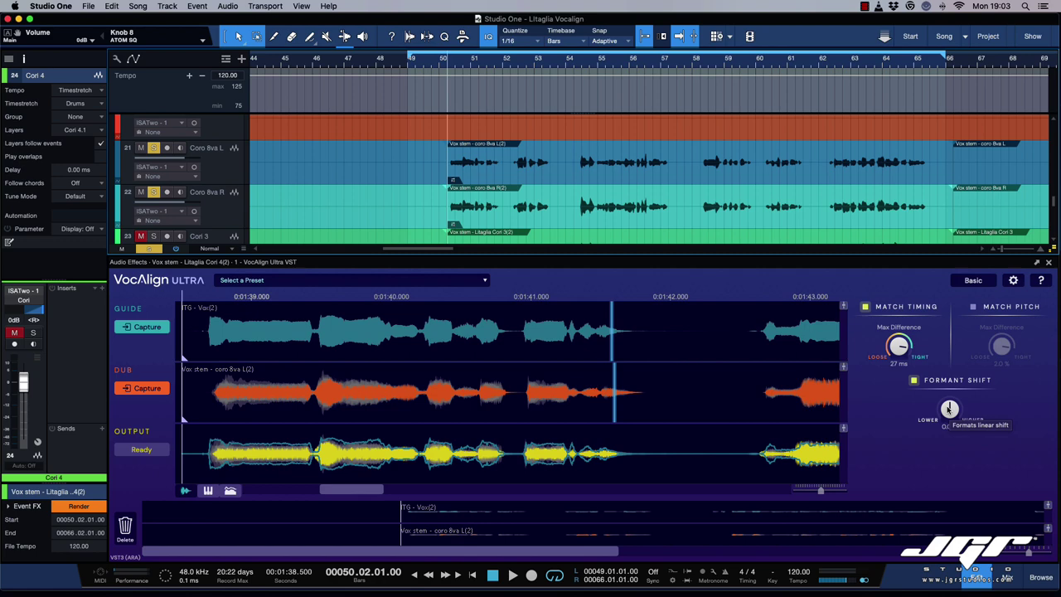
pyautogui.press('space')
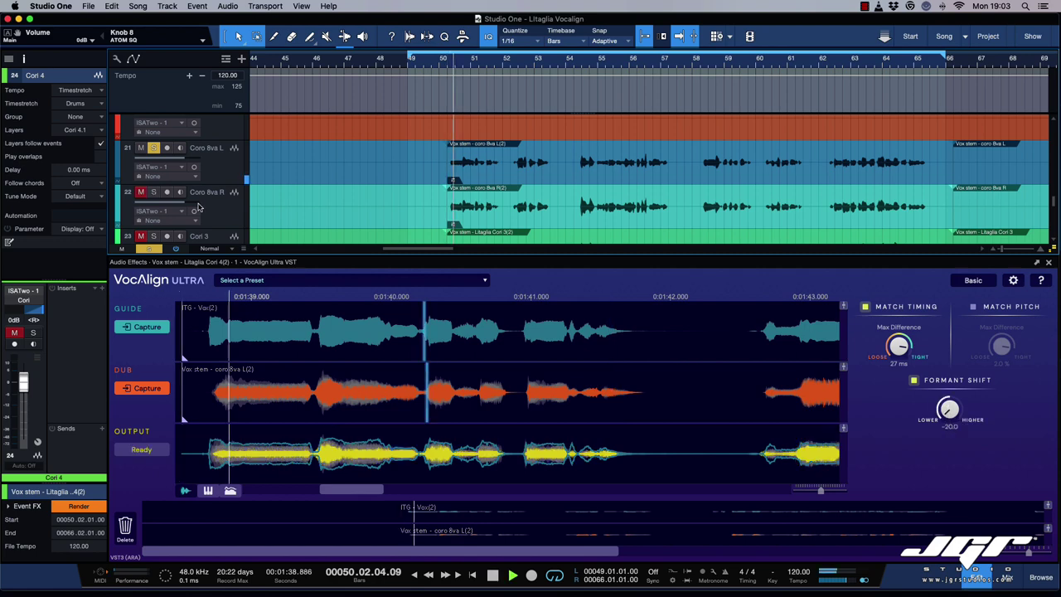
pyautogui.press('space')
# Step: Audition the coro 8va L(2) dub with a formant shift of 20.0 %, and reset the shift to 0.0 %
pyautogui.scroll(-4, 166, 220)
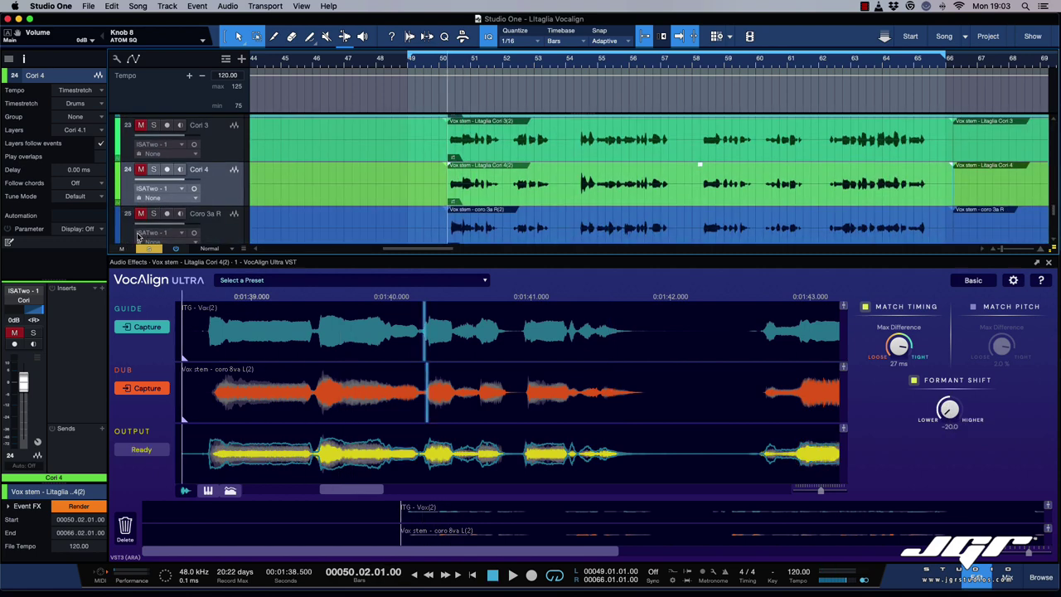
pyautogui.scroll(-1, 144, 233)
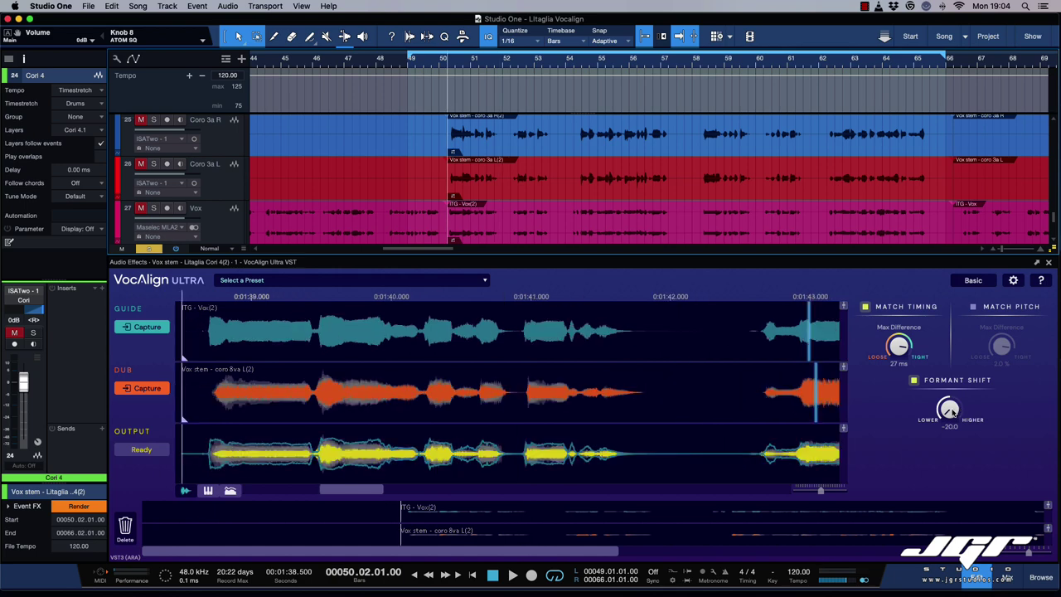
pyautogui.press('space')
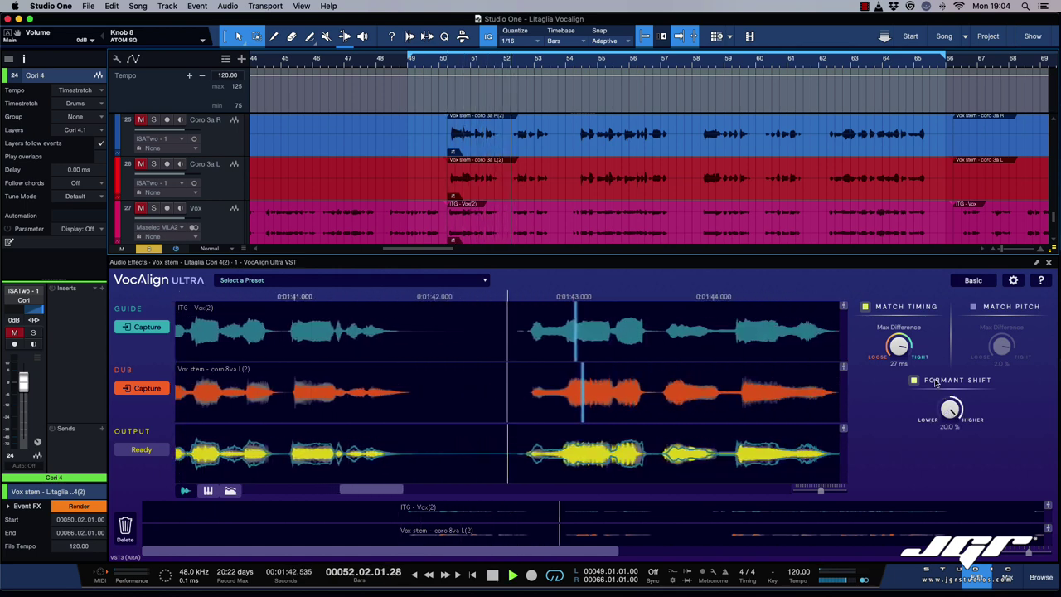
pyautogui.press('space')
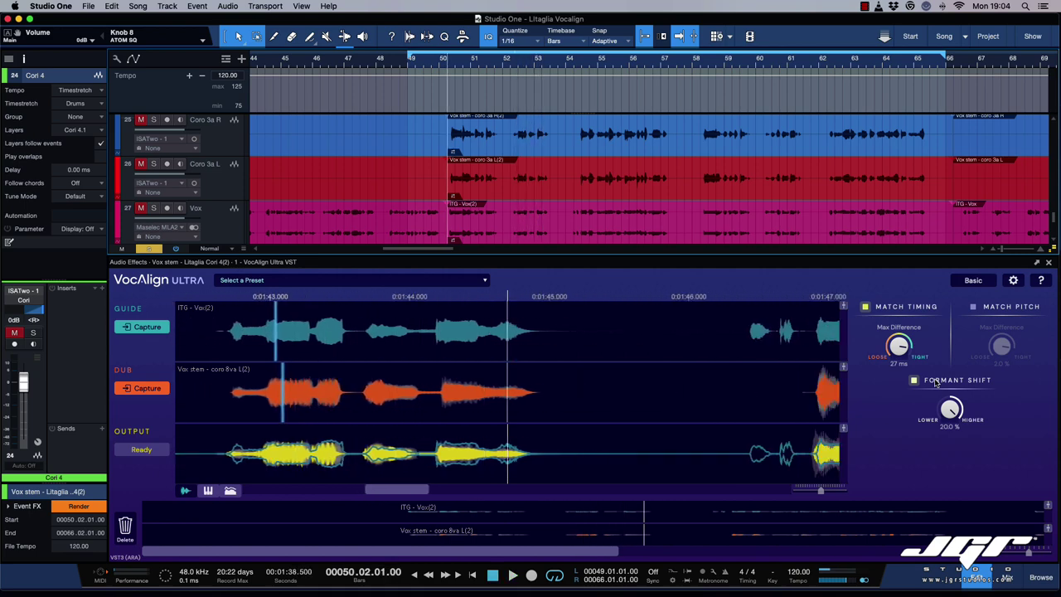
pyautogui.click(935, 383)
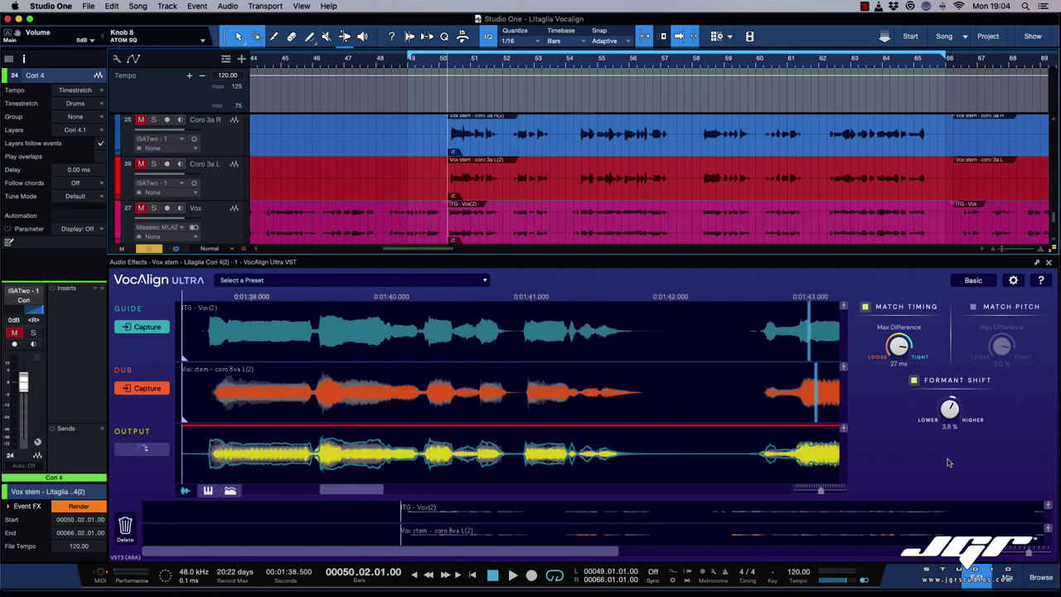
pyautogui.moveTo(949, 463); pyautogui.dragTo(949, 466)
pyautogui.doubleClick(950, 408)
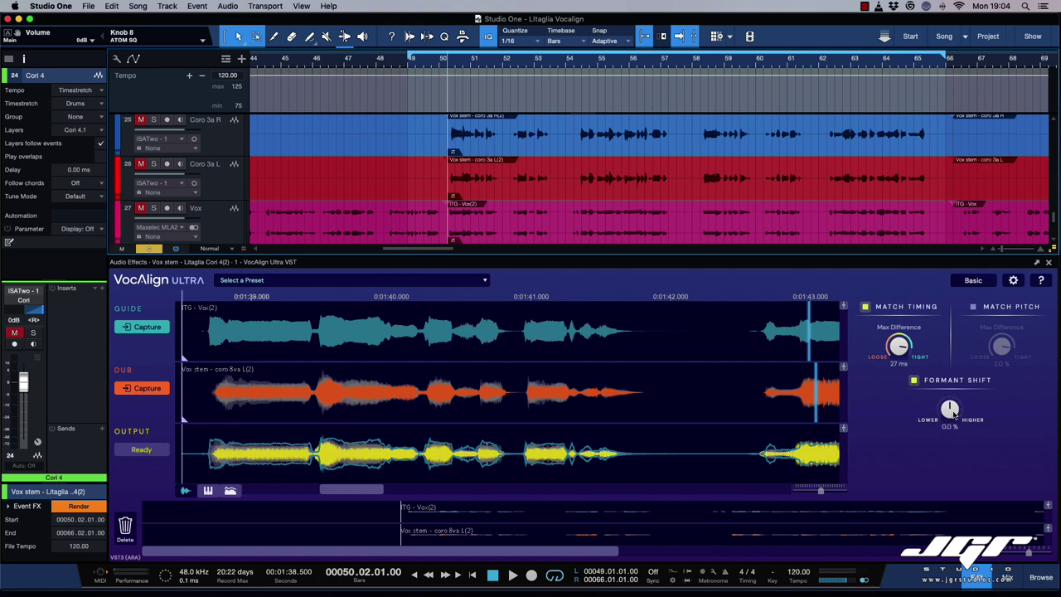
# Step: Enable Match Pitch for the coro 8va L(2) dub, solo the Vox track as well, and play both voices from bar 50
pyautogui.click(972, 307)
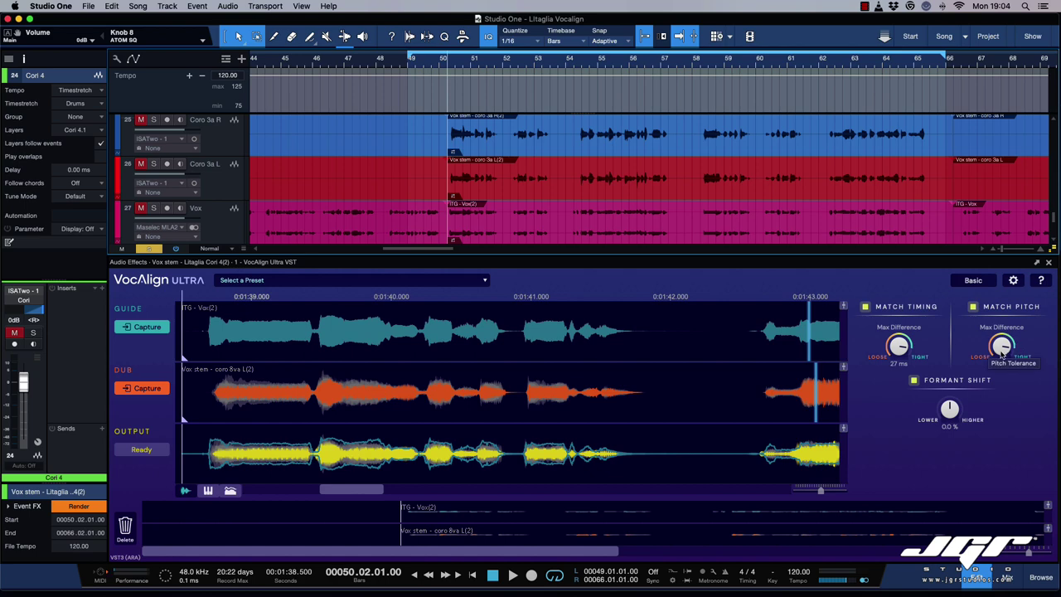
pyautogui.scroll(-1, 507, 206)
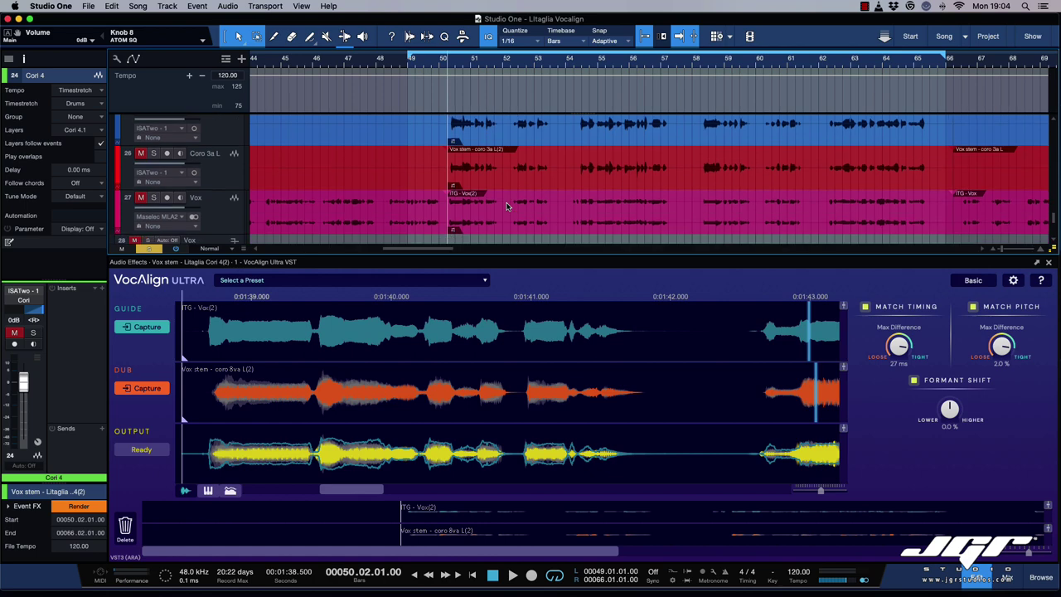
pyautogui.scroll(5, 510, 207)
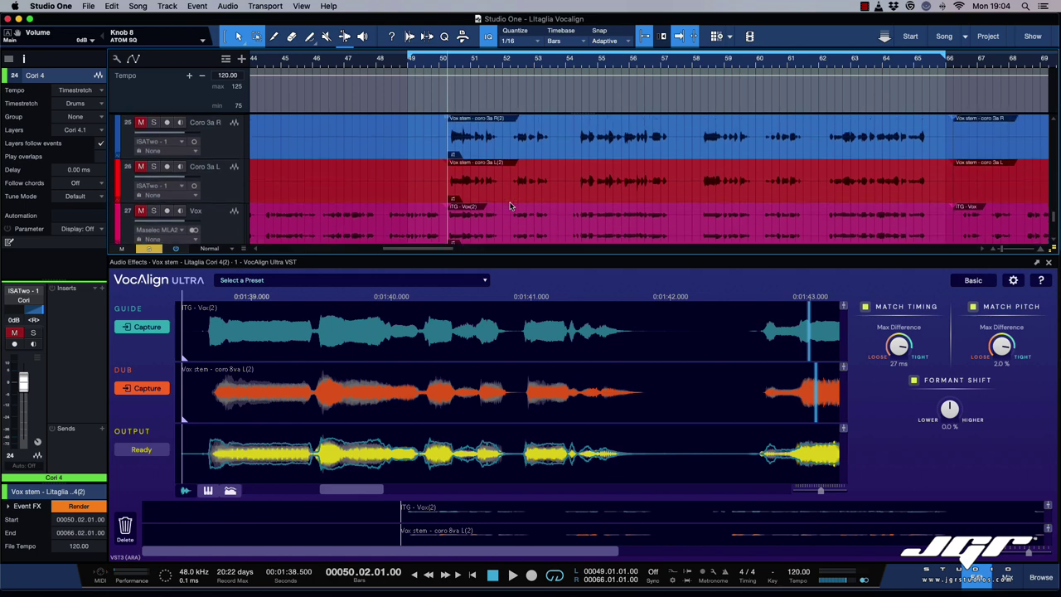
pyautogui.scroll(-5, 510, 206)
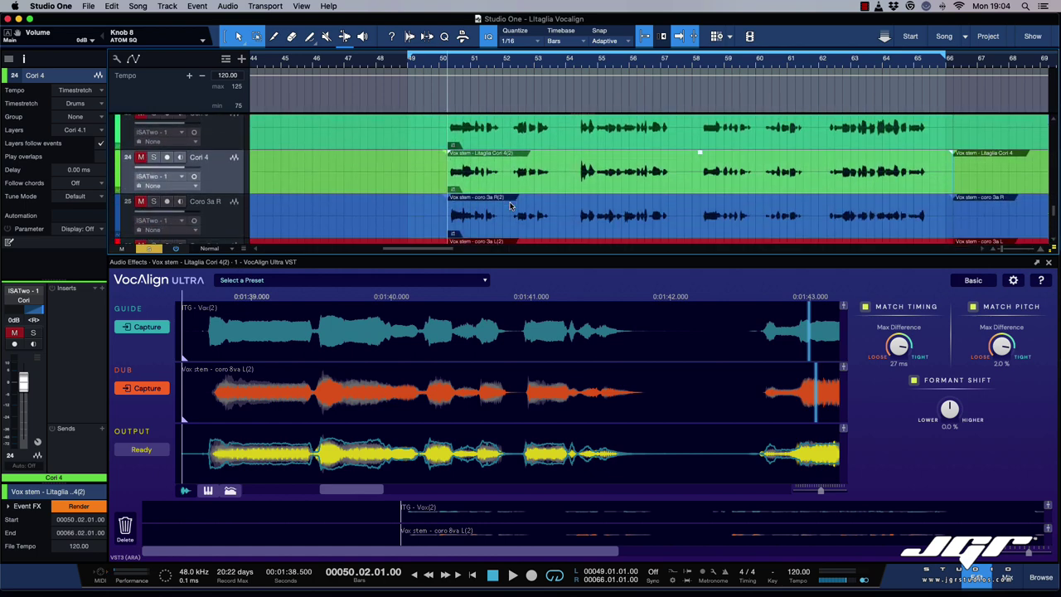
pyautogui.click(141, 128)
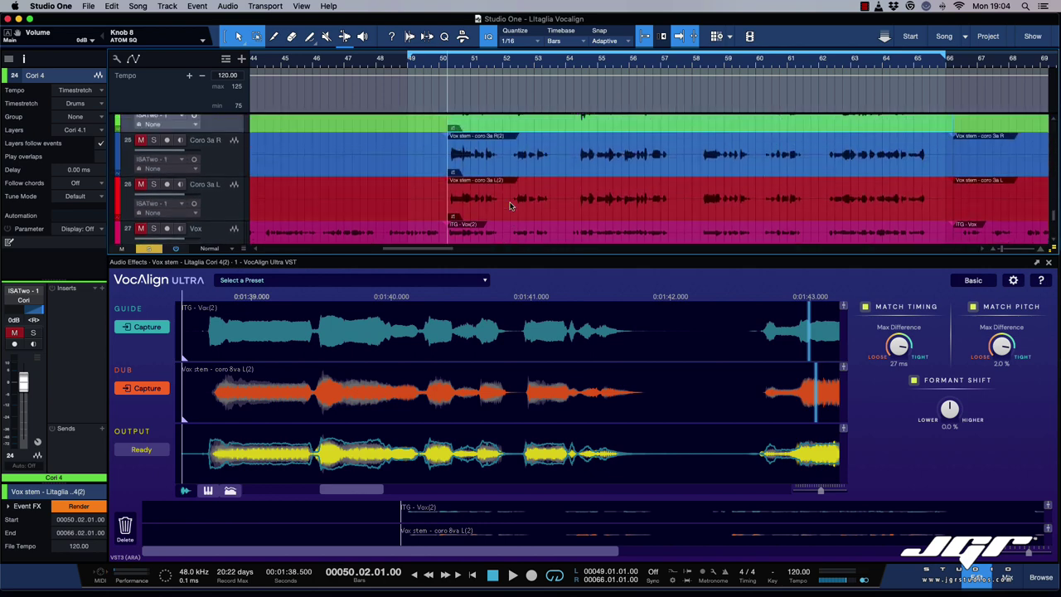
pyautogui.press('space')
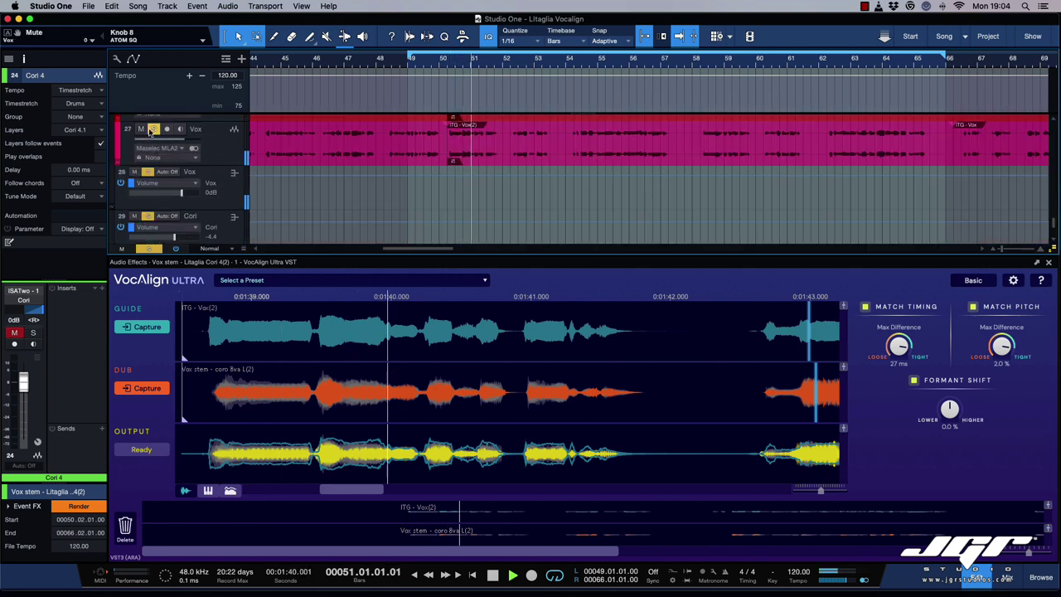
pyautogui.press('space')
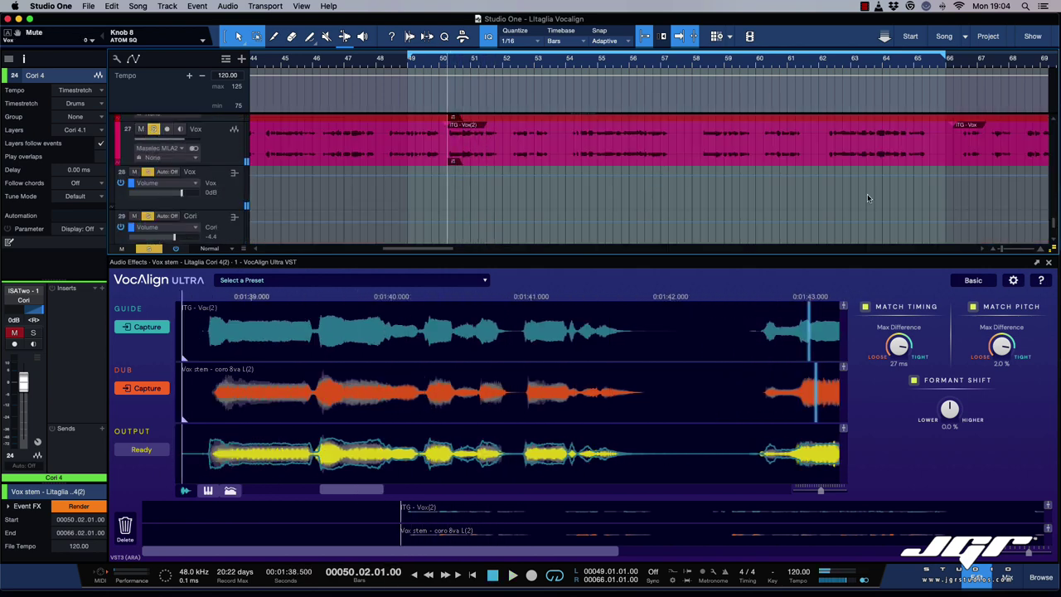
# Step: Show the advanced alignment controls, set the pitch Target Mode to Absolute for the coro 8va L(2) dub, and start playback
pyautogui.click(974, 281)
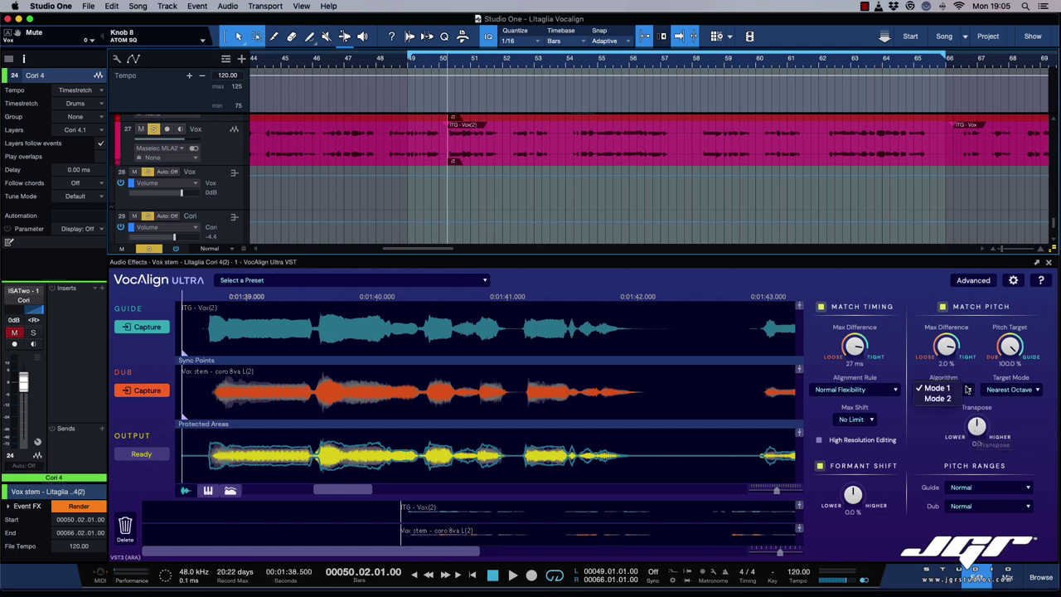
pyautogui.click(967, 391)
pyautogui.click(972, 381)
pyautogui.click(1036, 389)
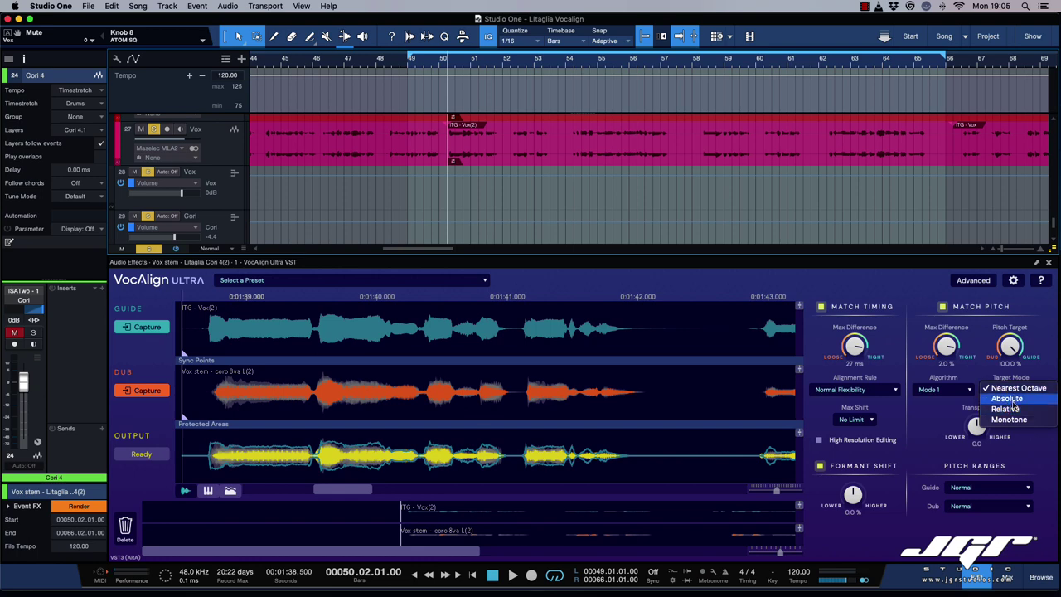
pyautogui.click(1009, 399)
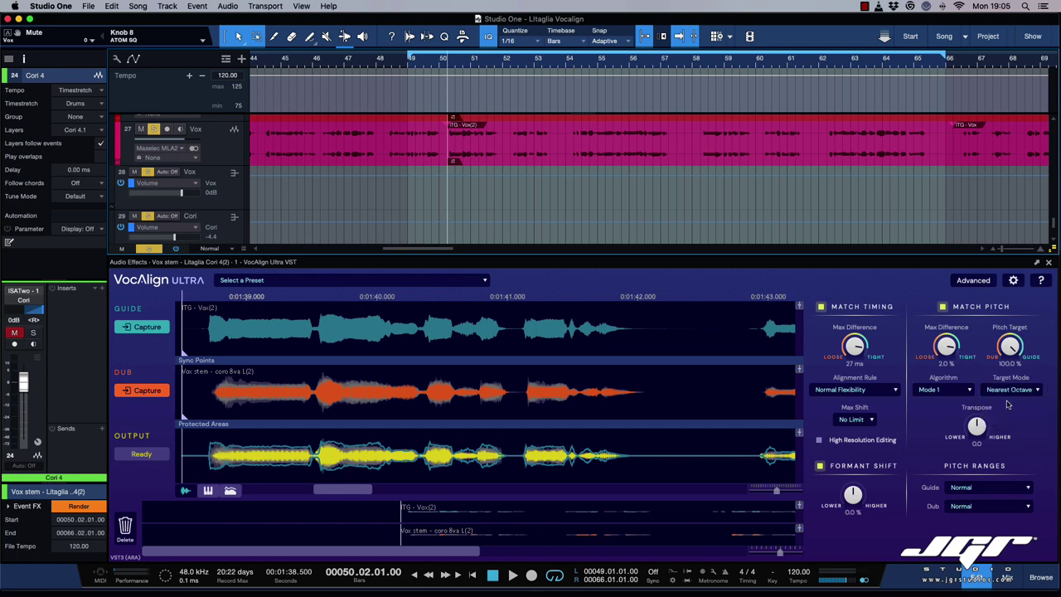
pyautogui.press('space')
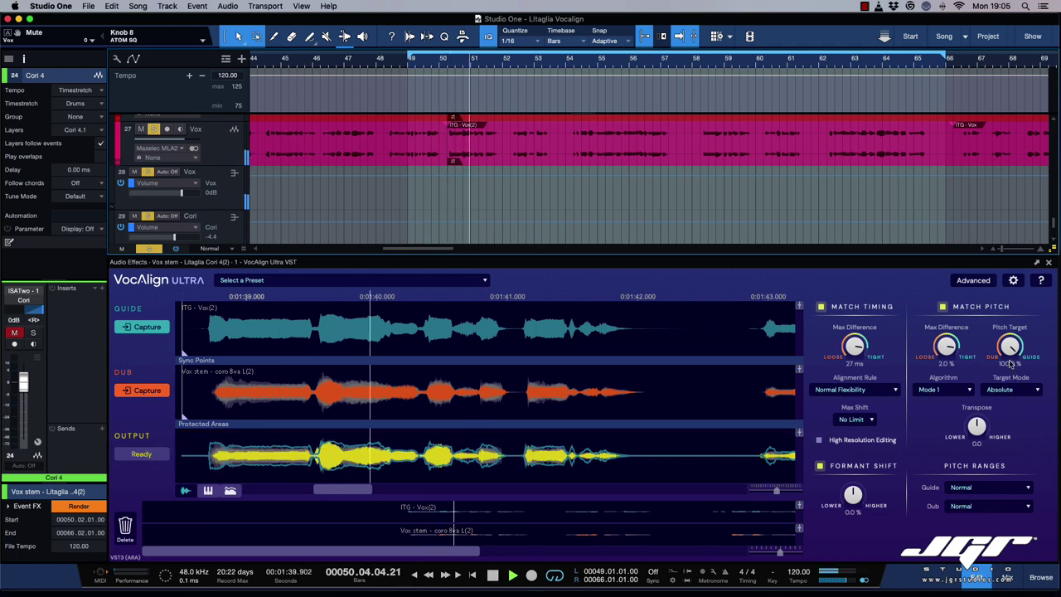
# Step: Raise the Transpose of the coro 8va L(2) dub to 1200.0 and audition it from bar 50
pyautogui.press('space')
pyautogui.moveTo(977, 427); pyautogui.dragTo(980, 369)
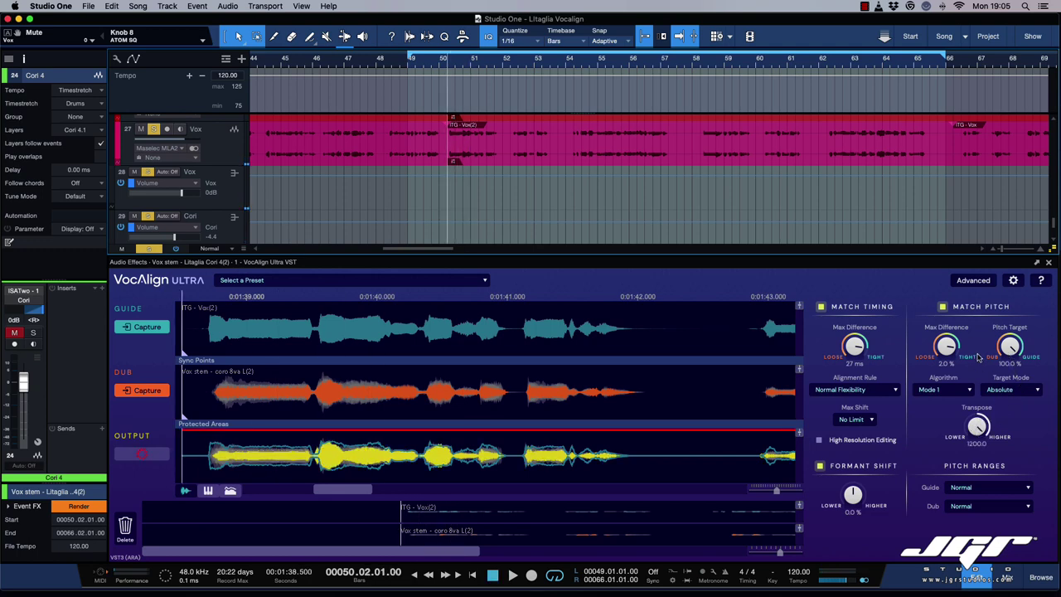
pyautogui.press('space')
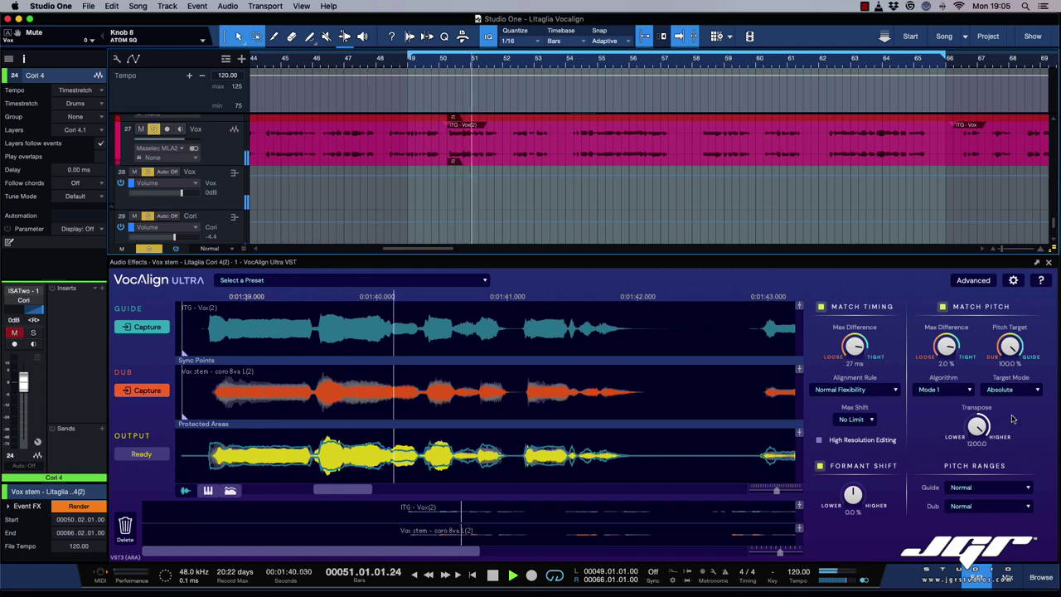
pyautogui.press('space')
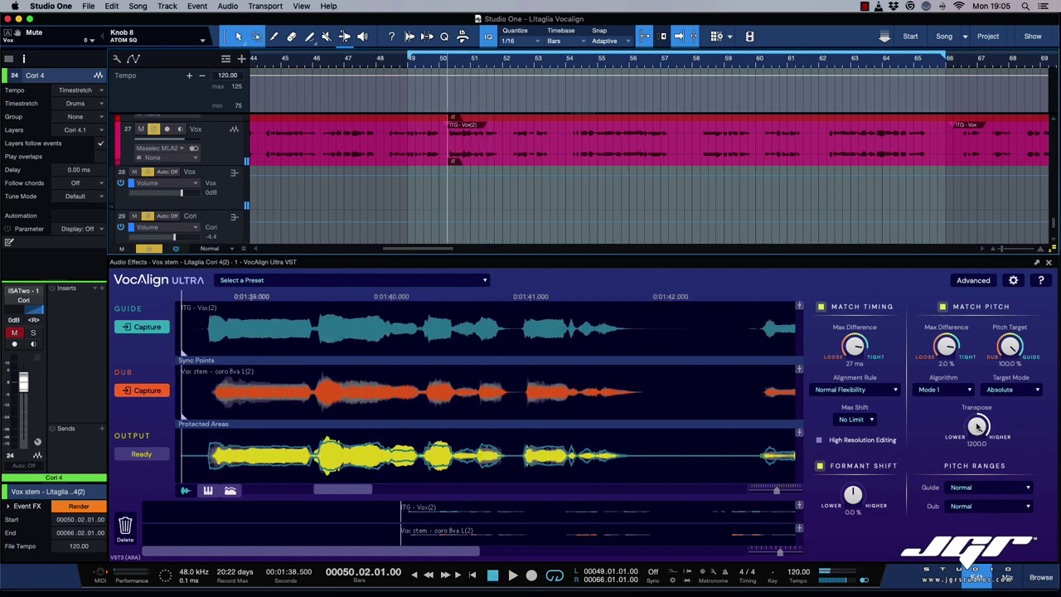
# Step: Set the coro 8va L(2) dub's Transpose to 536.8 and audition it in Absolute target mode
pyautogui.moveTo(977, 421); pyautogui.dragTo(979, 423)
pyautogui.press('space')
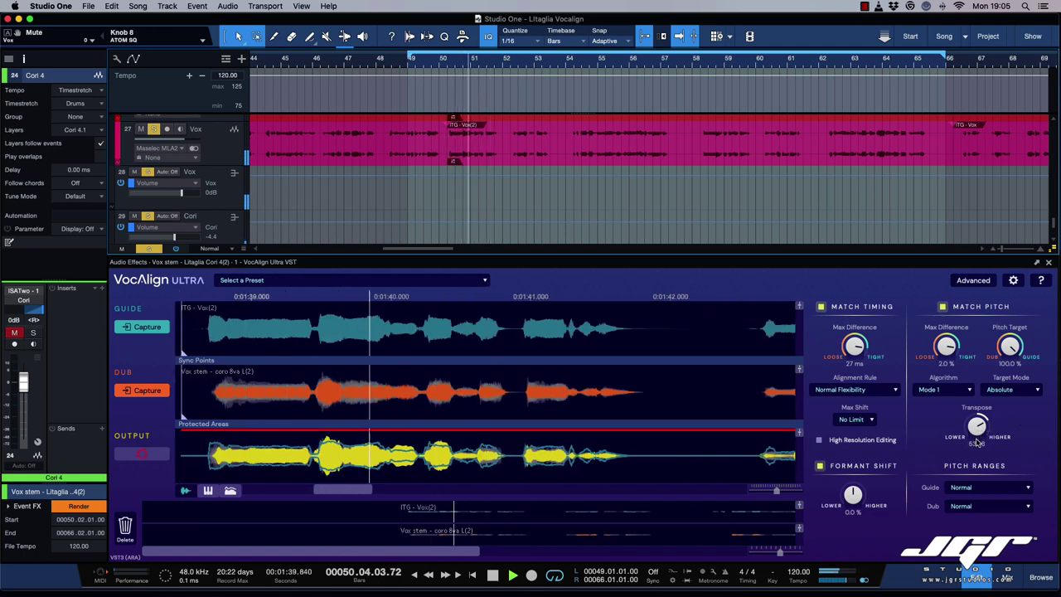
pyautogui.press('space')
pyautogui.press('space')
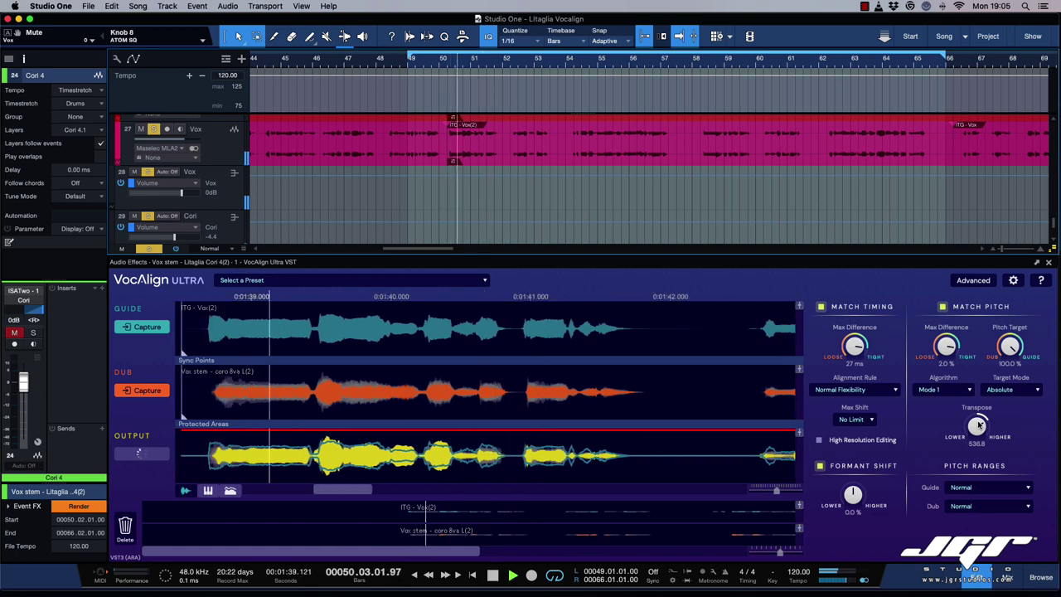
# Step: Lower the coro 8va L(2) dub's Transpose to 358.9 and replay the passage
pyautogui.moveTo(979, 430); pyautogui.dragTo(978, 429)
pyautogui.press('space')
pyautogui.press('space')
pyautogui.press('space')
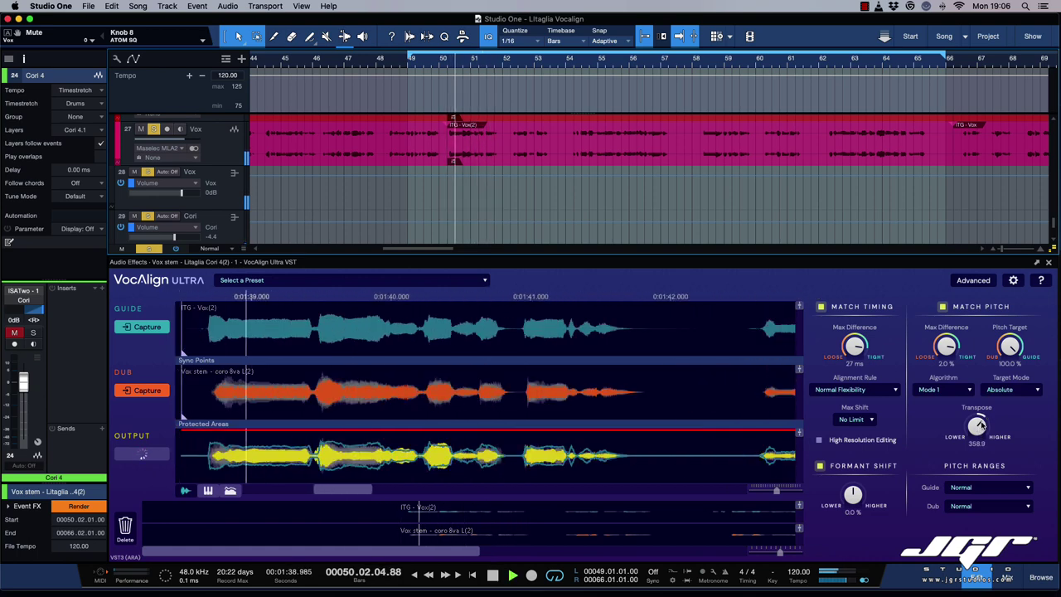
# Step: Switch the pitch Target Mode of the coro 8va L(2) dub to Nearest Octave and audition the result
pyautogui.click(1012, 389)
pyautogui.click(1013, 389)
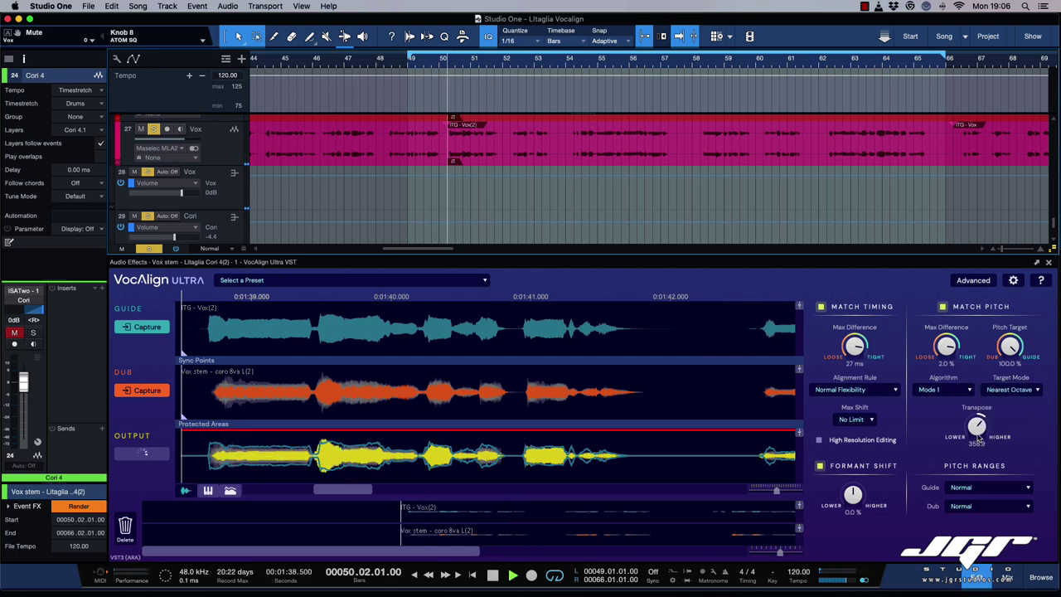
pyautogui.press('space')
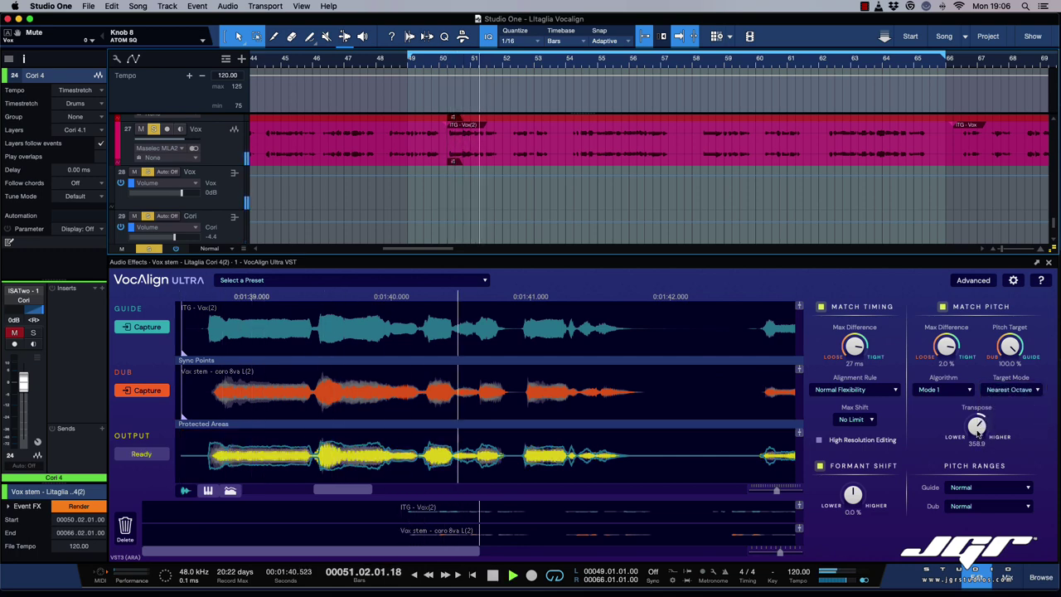
pyautogui.press('space')
# Step: Set the coro 8va L(2) dub's Transpose to 1200.0 in Nearest Octave mode and audition it repeatedly from bar 50
pyautogui.moveTo(976, 427); pyautogui.dragTo(986, 394)
pyautogui.press('space')
pyautogui.press('space')
pyautogui.press('space')
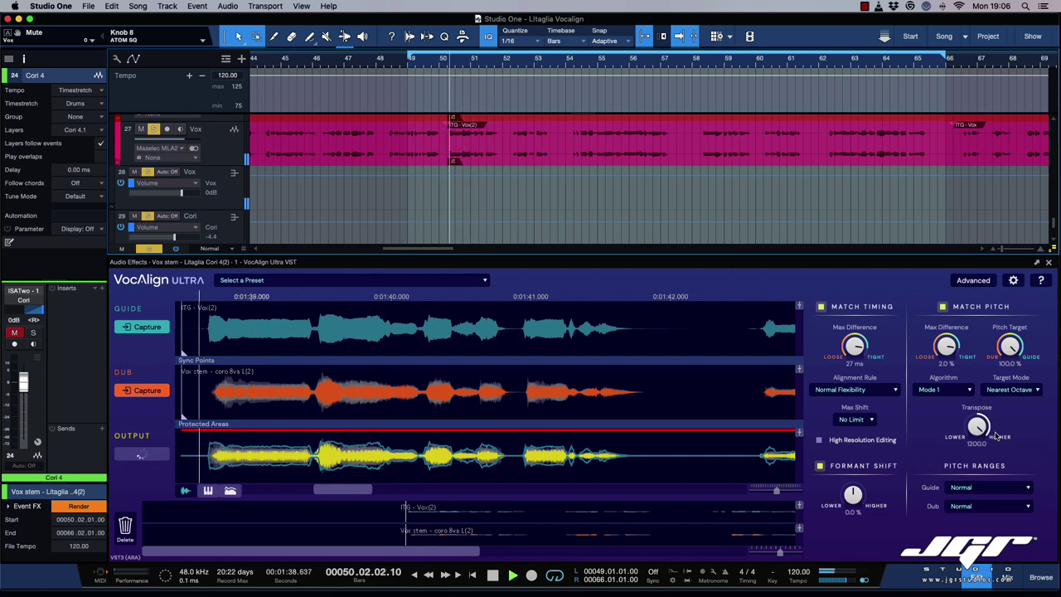
pyautogui.press('space')
pyautogui.press('space')
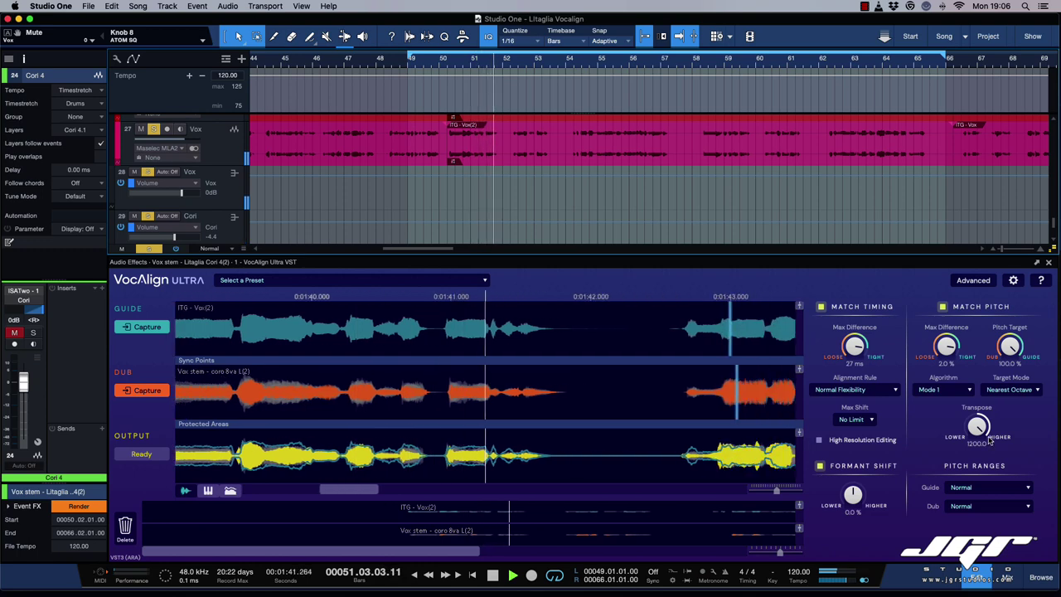
pyautogui.press('space')
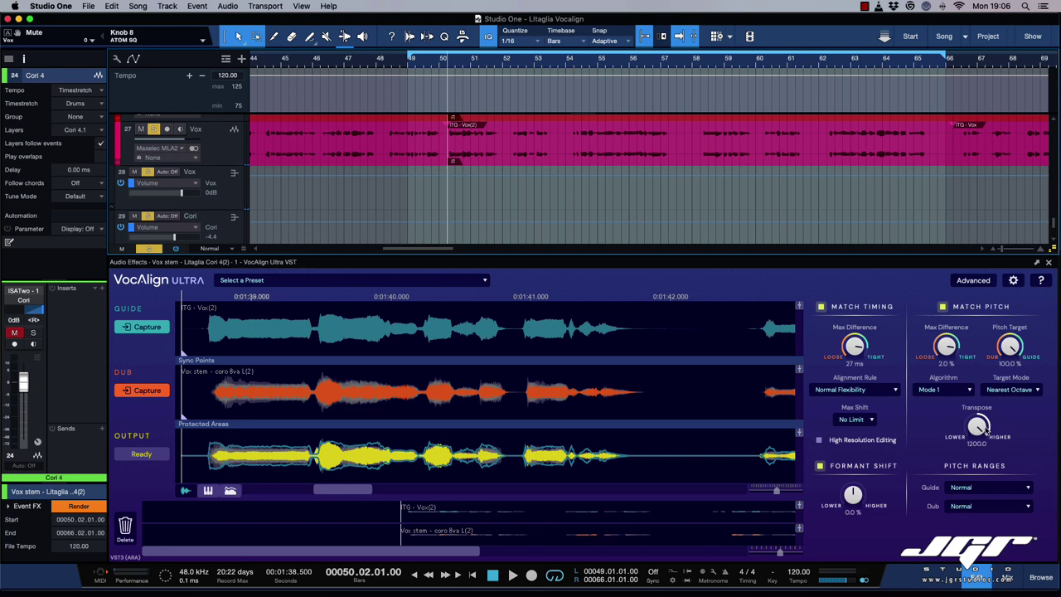
pyautogui.press('space')
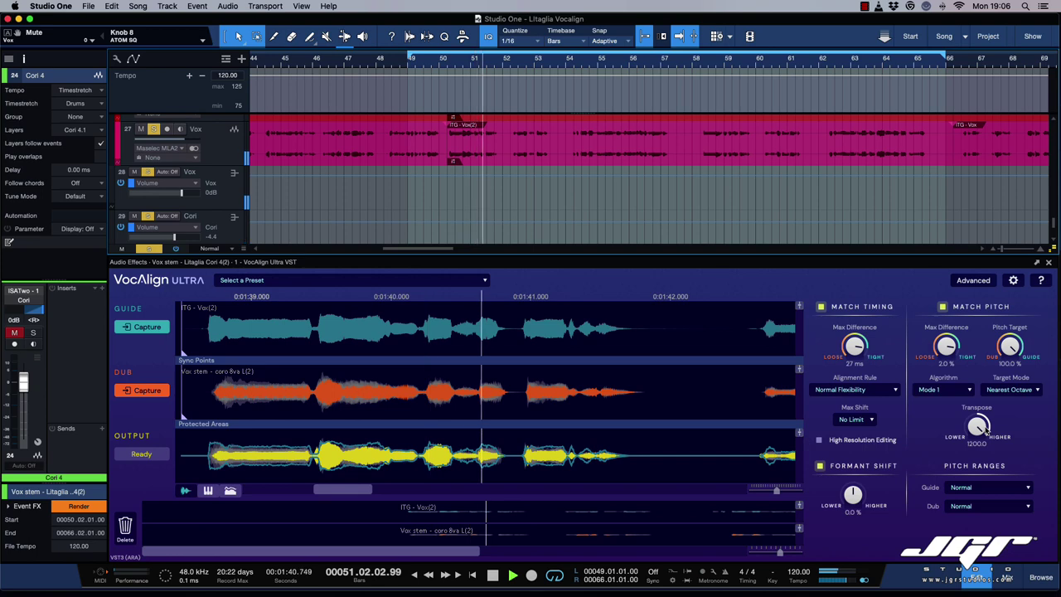
pyautogui.press('space')
# Step: Drop the coro 8va L(2) dub's Transpose to -1200.0 and audition it with the Vox track
pyautogui.moveTo(977, 425); pyautogui.dragTo(974, 479)
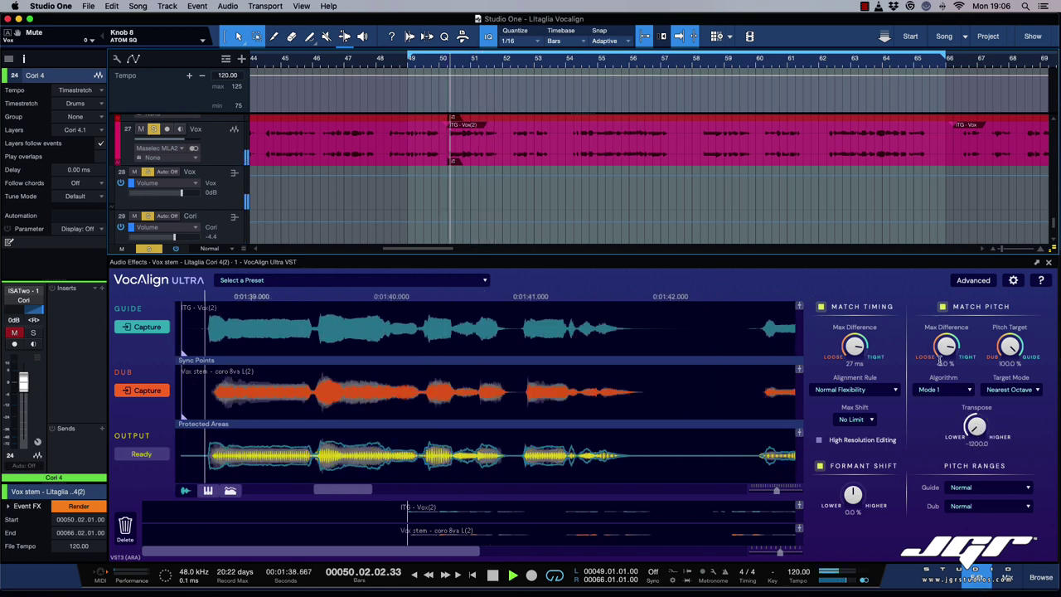
pyautogui.press('space')
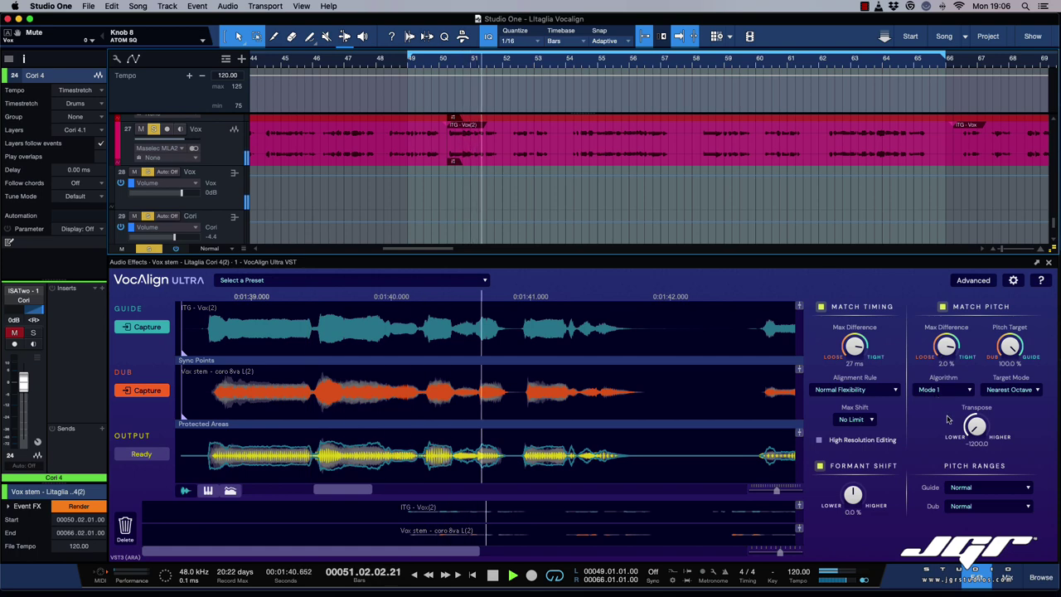
pyautogui.press('space')
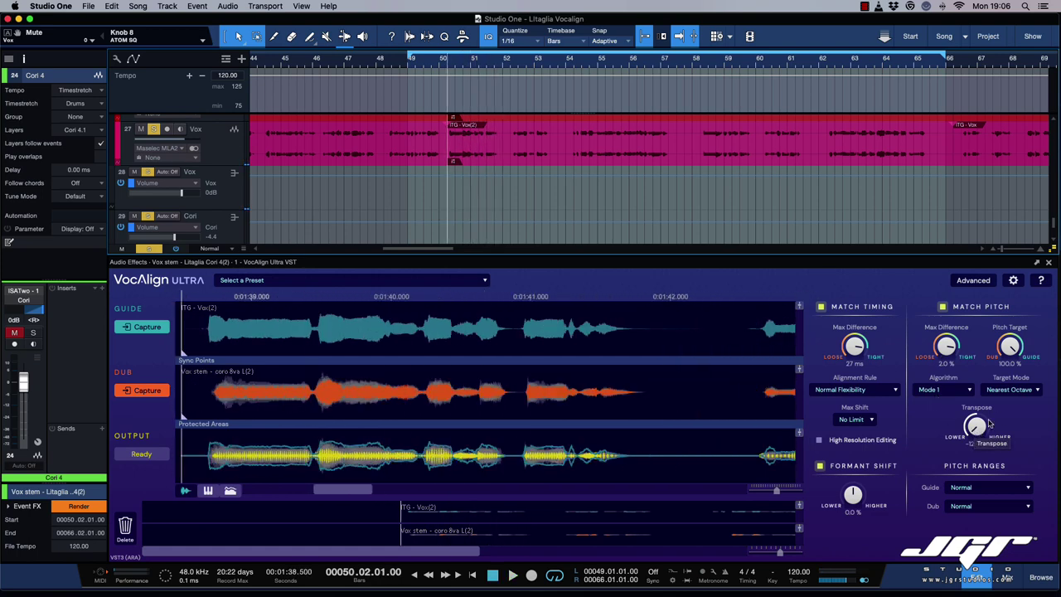
# Step: Set the coro 8va L(2) dub's pitch Target Mode to Monotone and audition Transpose values up to 722.2
pyautogui.click(1010, 386)
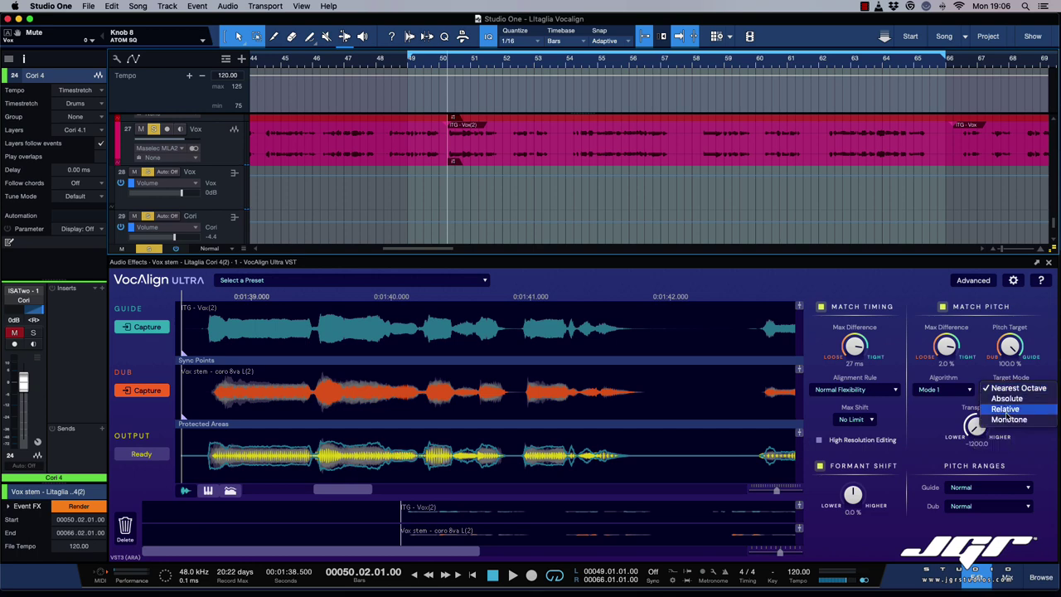
pyautogui.click(1008, 418)
pyautogui.press('space')
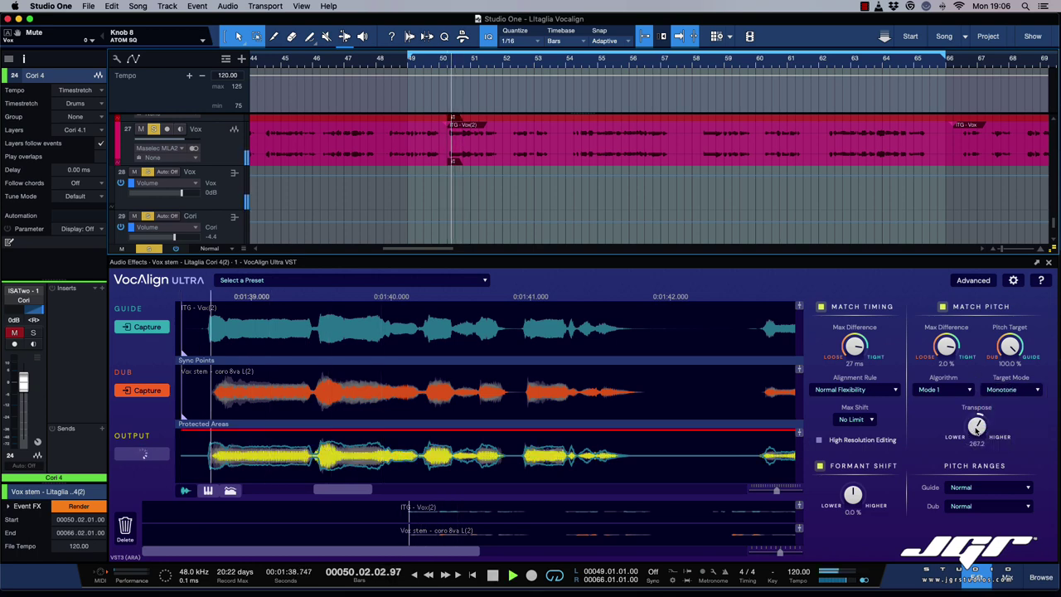
pyautogui.press('space')
pyautogui.press('space')
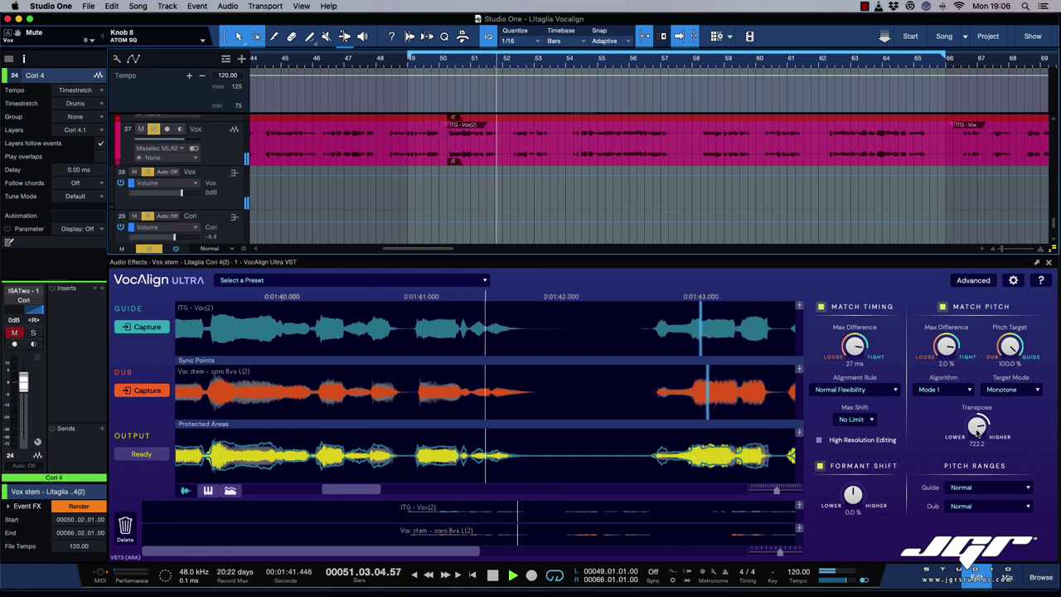
# Step: Set the coro 8va L(2) dub's Transpose to 588.6 and audition the monotone line from bar 50
pyautogui.moveTo(977, 431); pyautogui.dragTo(976, 435)
pyautogui.press('space')
pyautogui.press('space')
pyautogui.press('space')
pyautogui.press('space')
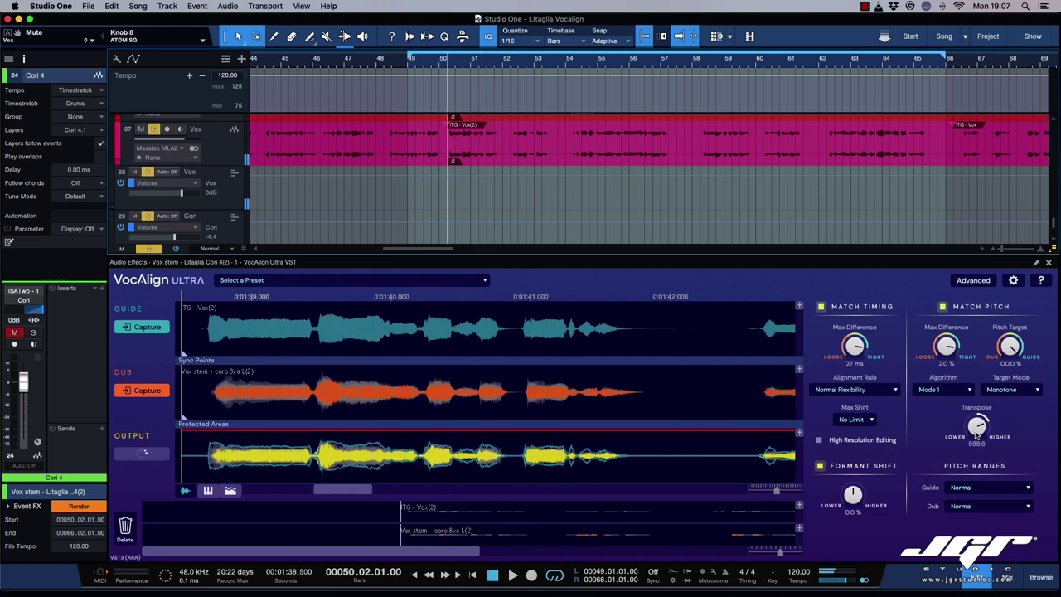
pyautogui.press('space')
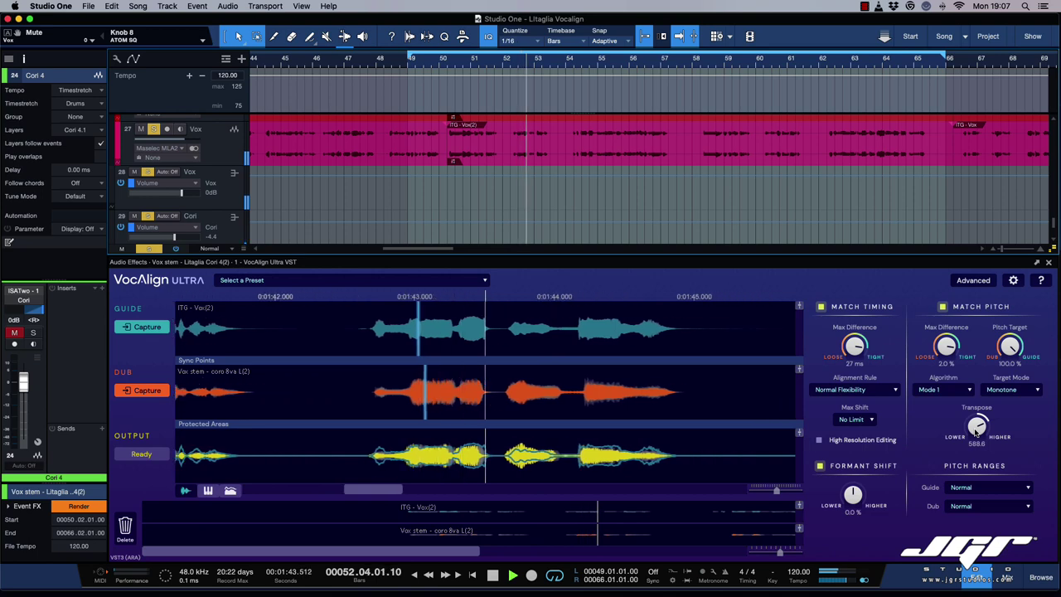
pyautogui.press('space')
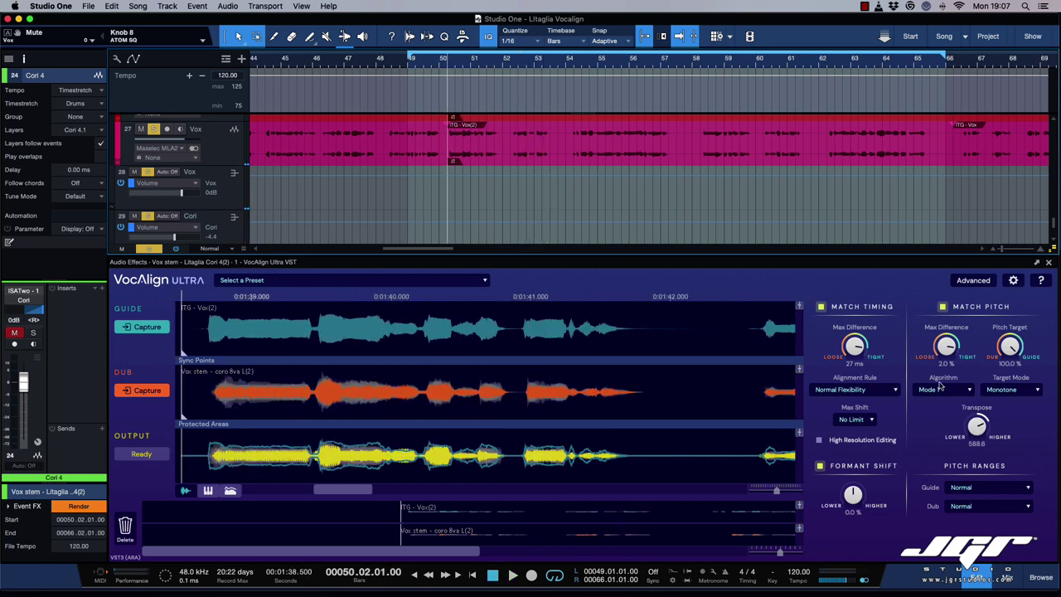
# Step: Switch the dub to Vox stem - coro 8va R(2) and enable Match Pitch with Target Mode Monotone and Transpose 590.0
pyautogui.scroll(5, 300, 145)
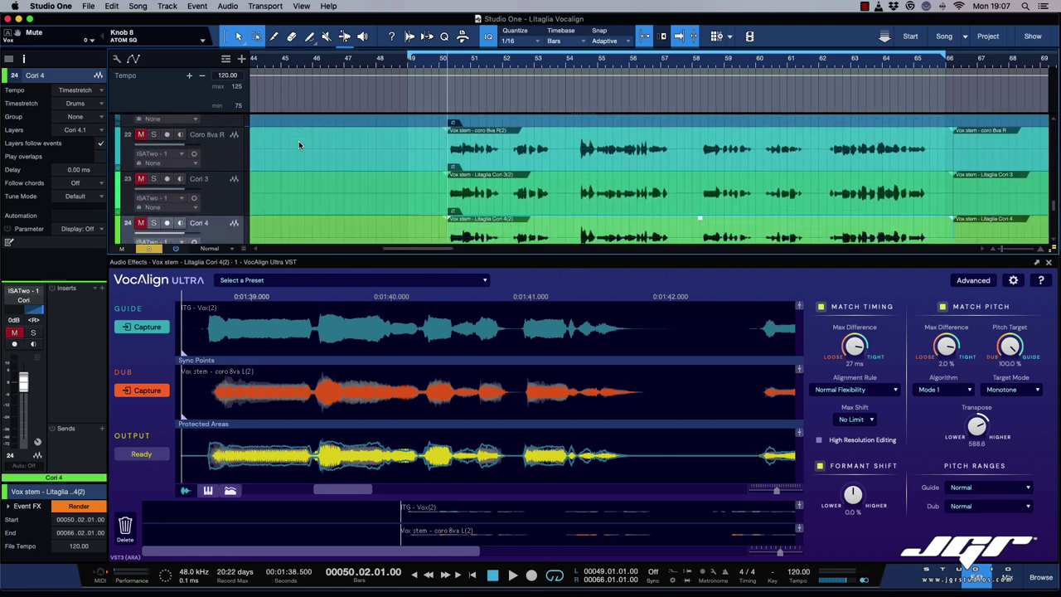
pyautogui.scroll(-2, 300, 145)
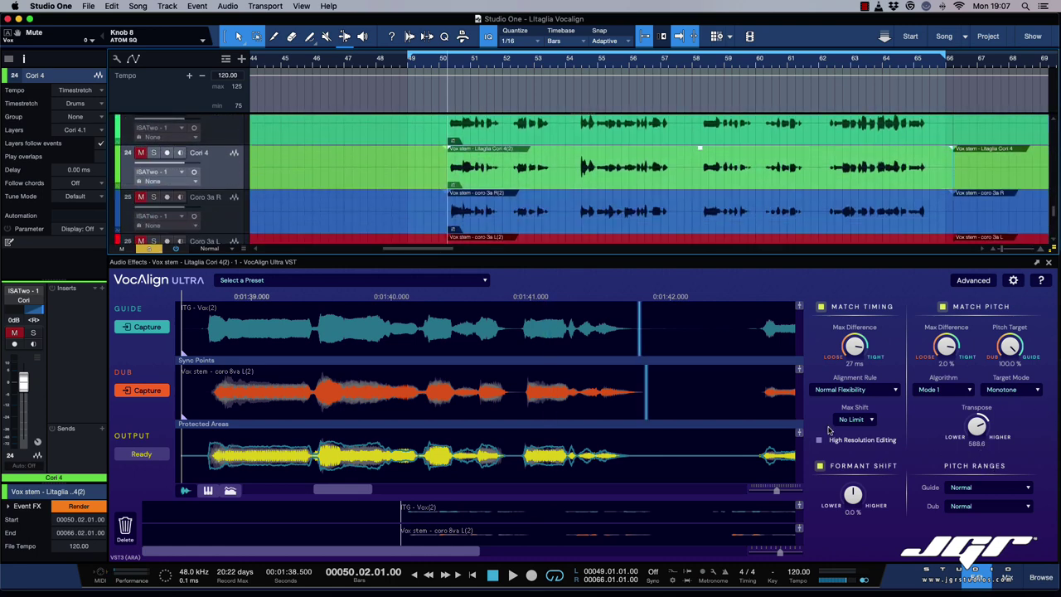
pyautogui.rightClick(584, 396)
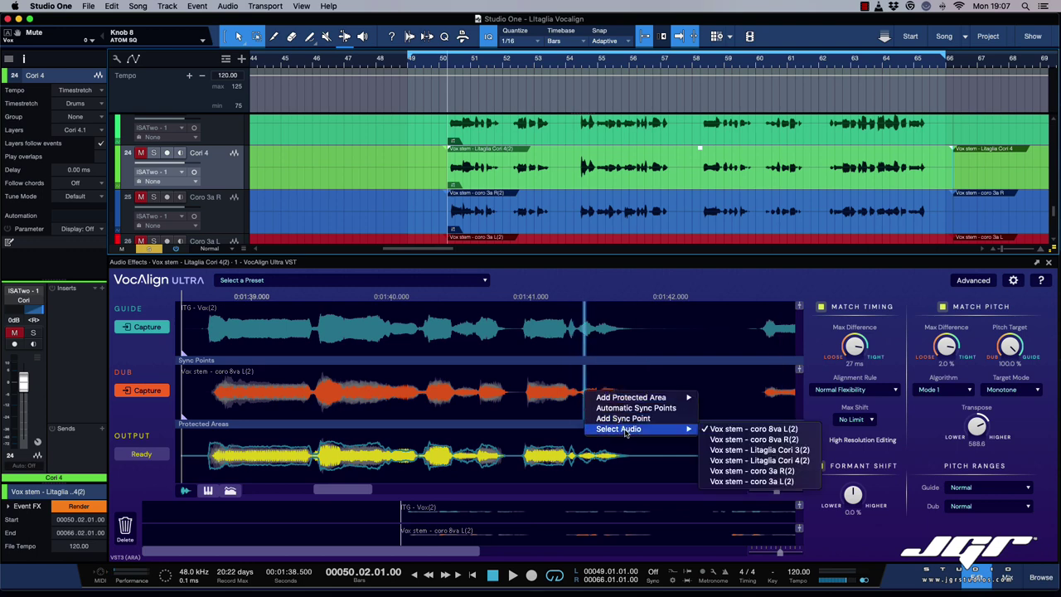
pyautogui.click(943, 308)
pyautogui.click(943, 307)
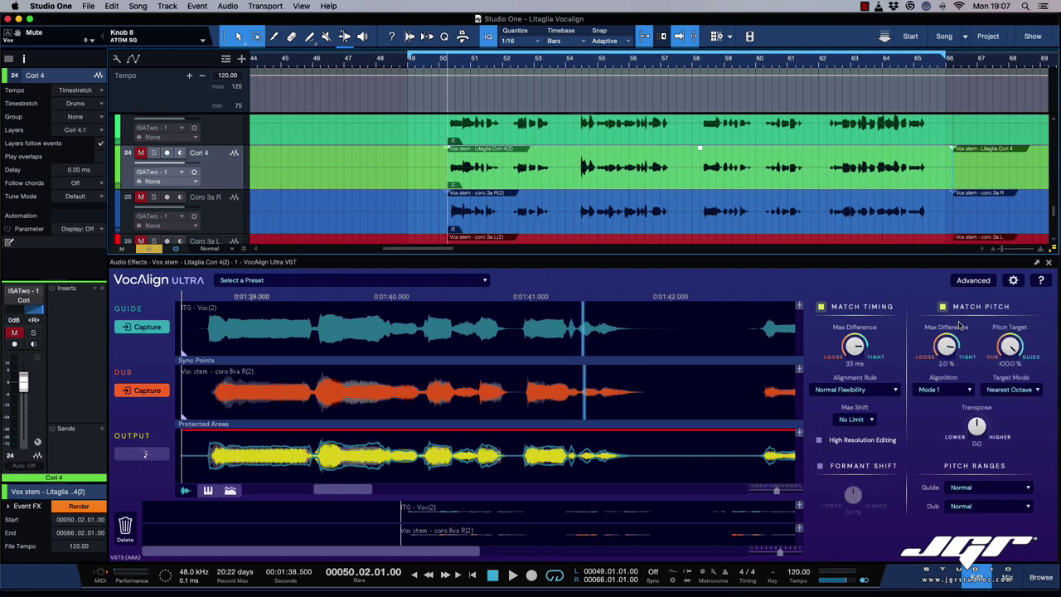
pyautogui.click(1034, 390)
pyautogui.click(1015, 420)
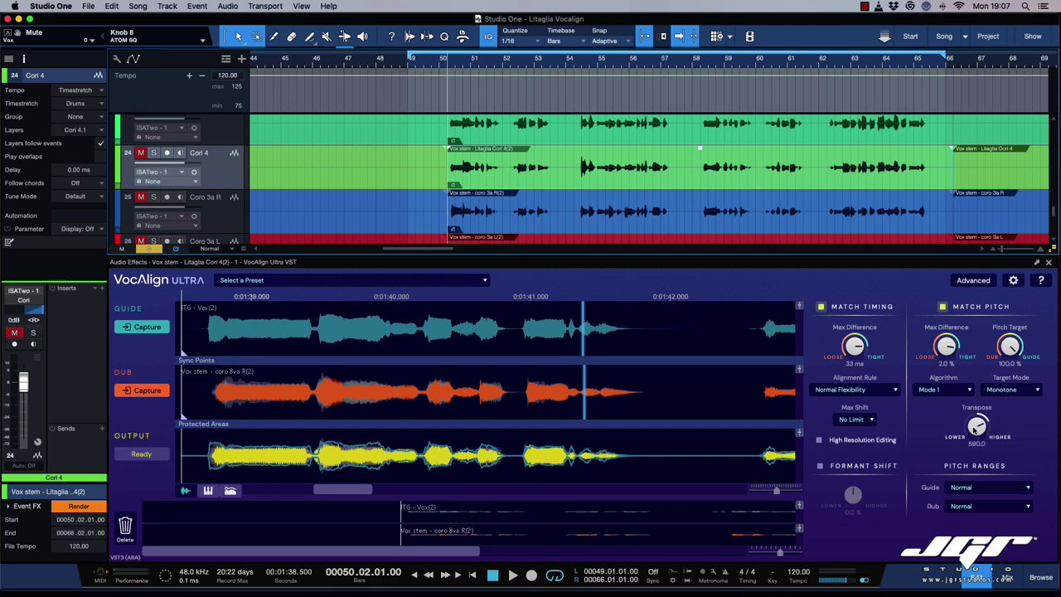
# Step: Solo the Coro 8va L and Coro 8va R tracks and play both monotone voices from bar 50
pyautogui.scroll(3, 166, 153)
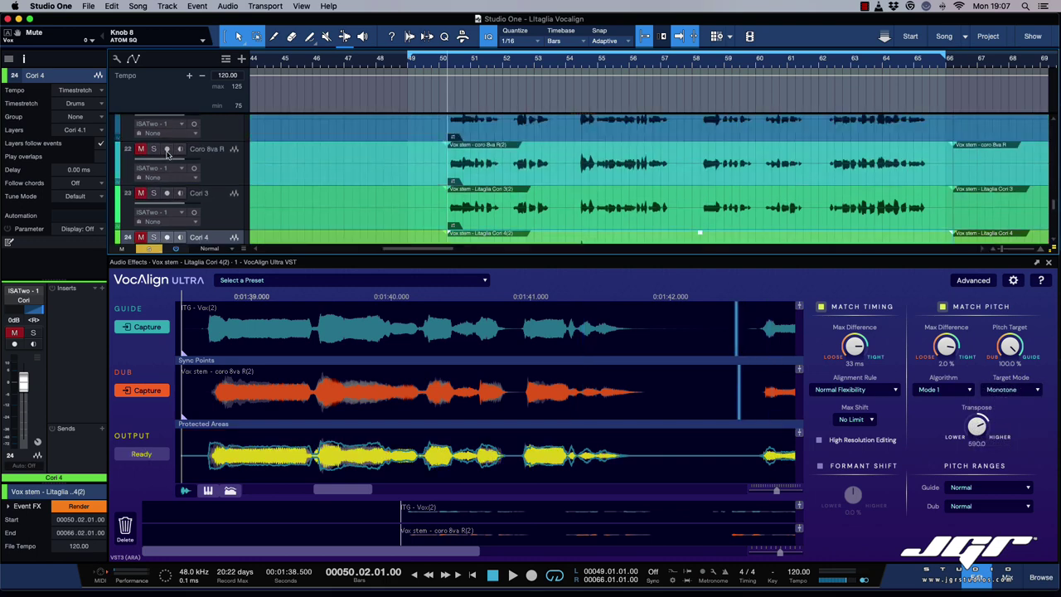
pyautogui.scroll(2, 166, 154)
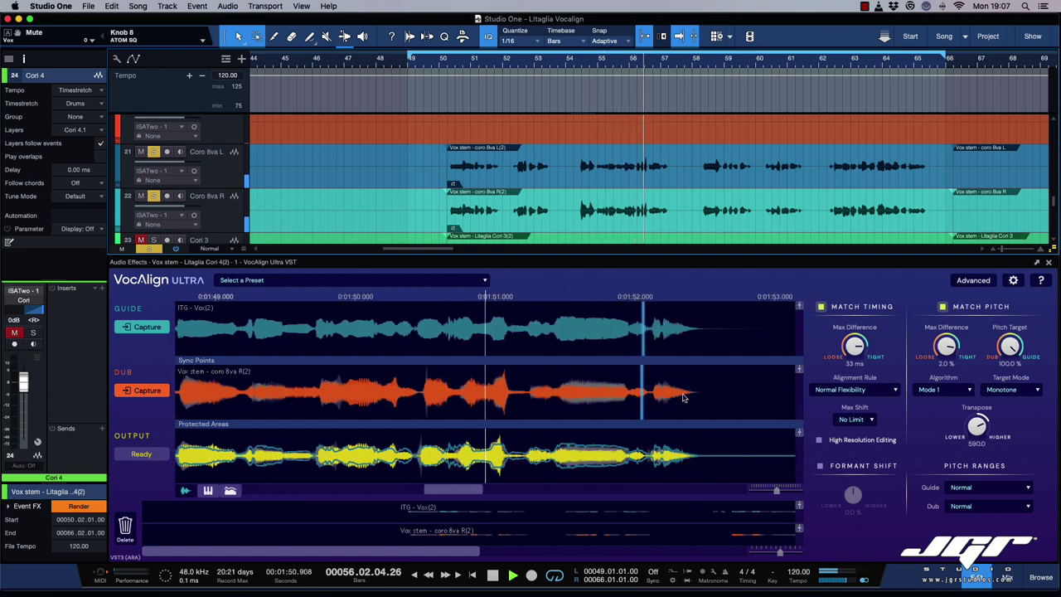
pyautogui.press('space')
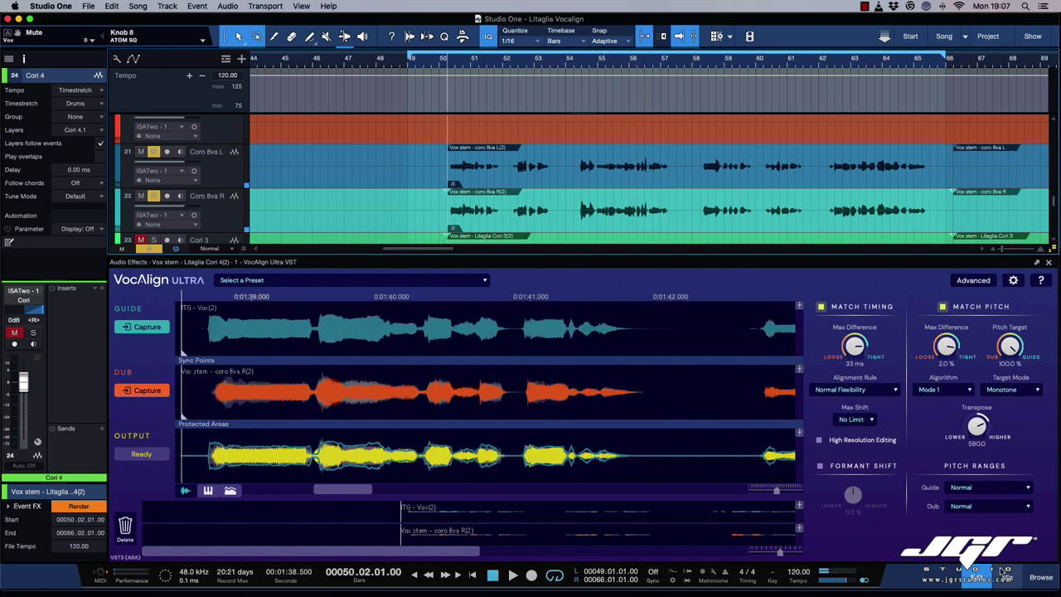
# Step: Show the mixer, set the Cori bus volume to -1.8 dB while playing the voices, and hide the mixer
pyautogui.click(1007, 577)
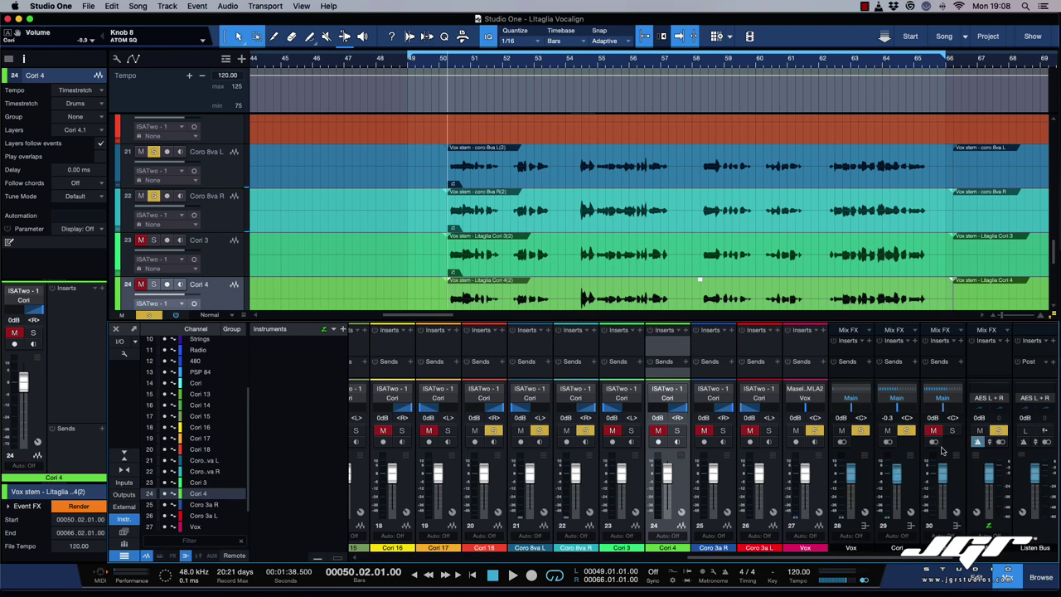
pyautogui.press('space')
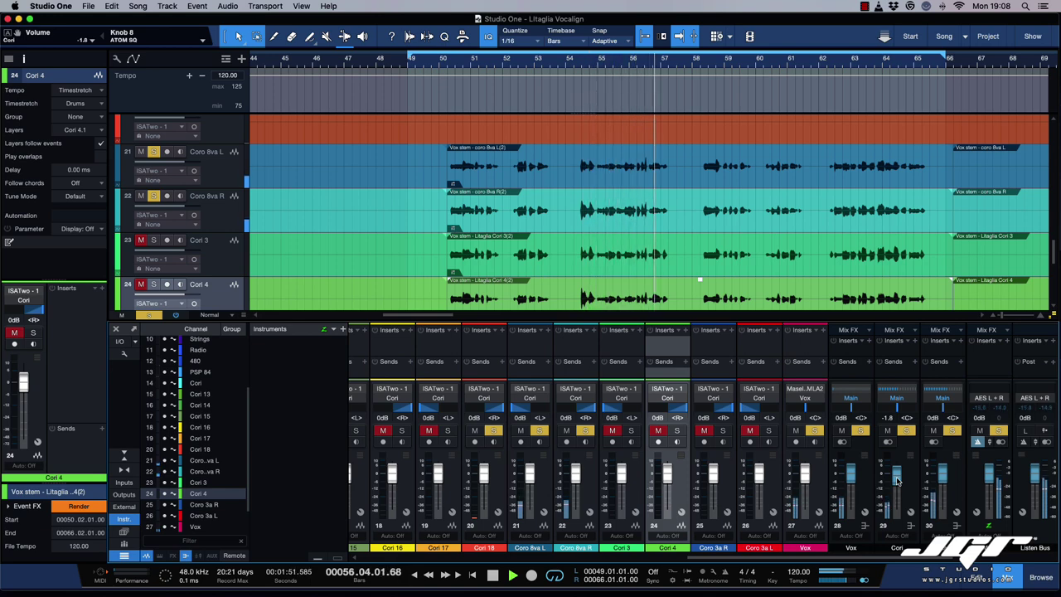
pyautogui.press('space')
pyautogui.click(1013, 580)
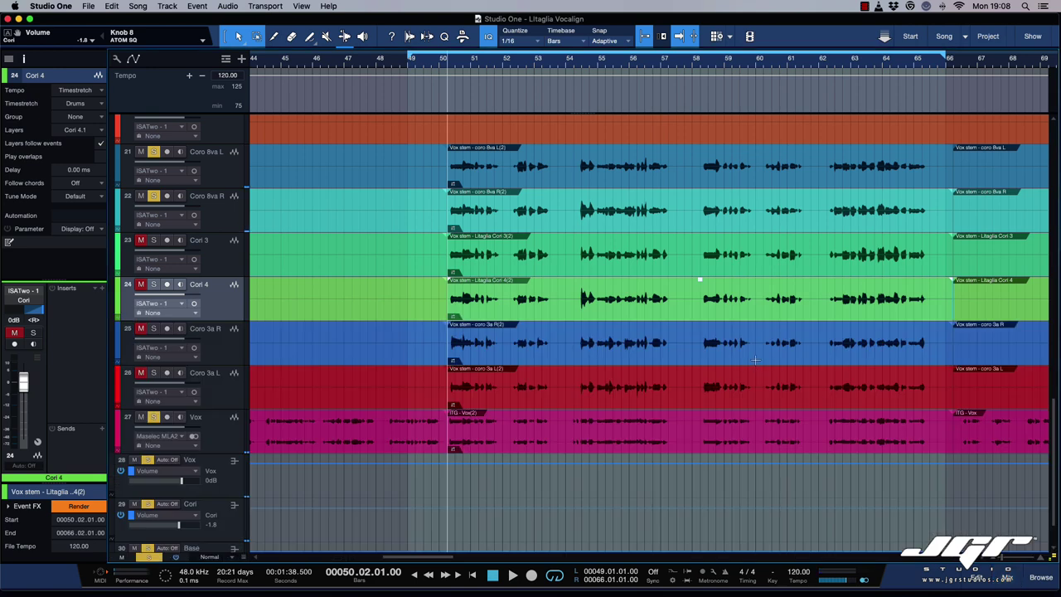
# Step: With the coro 3a R(2) event's alignment opened, clear all track solos and mutes and select the Coro 8va L and Coro 8va R tracks
pyautogui.doubleClick(696, 351)
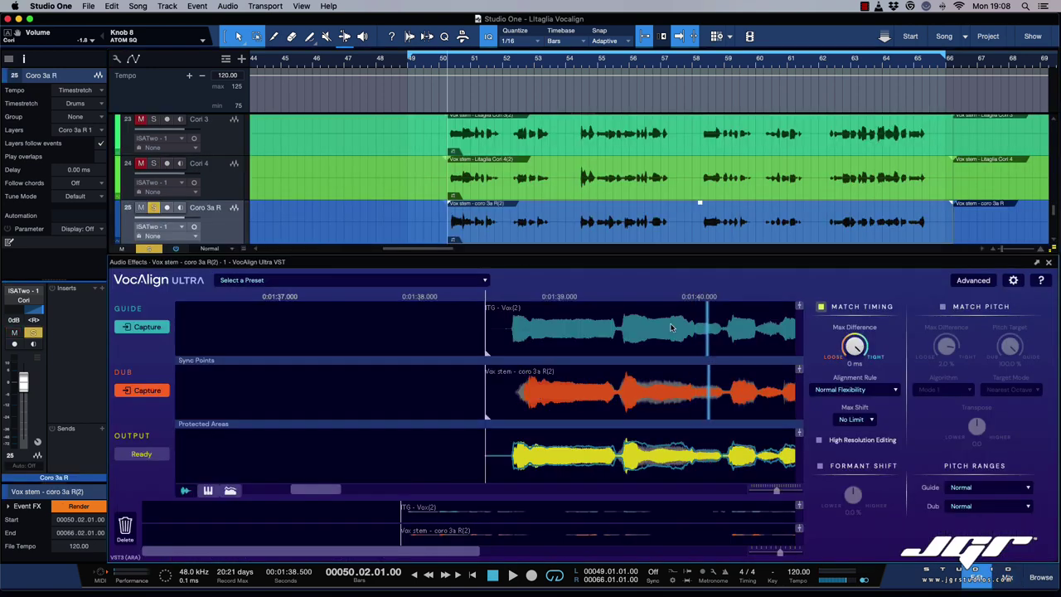
pyautogui.scroll(3, 273, 182)
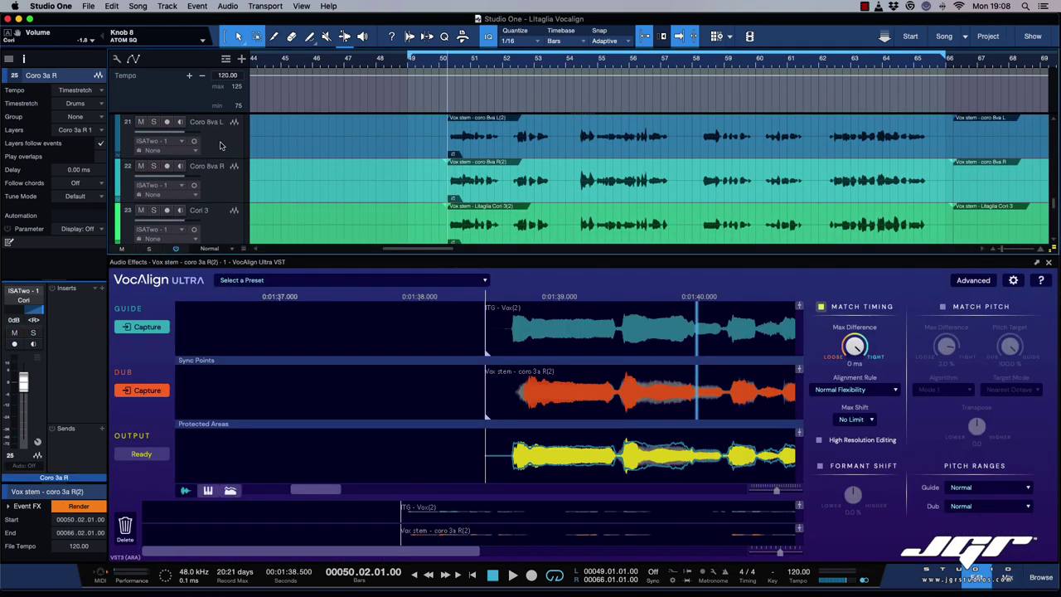
pyautogui.click(220, 145)
pyautogui.click(222, 181)
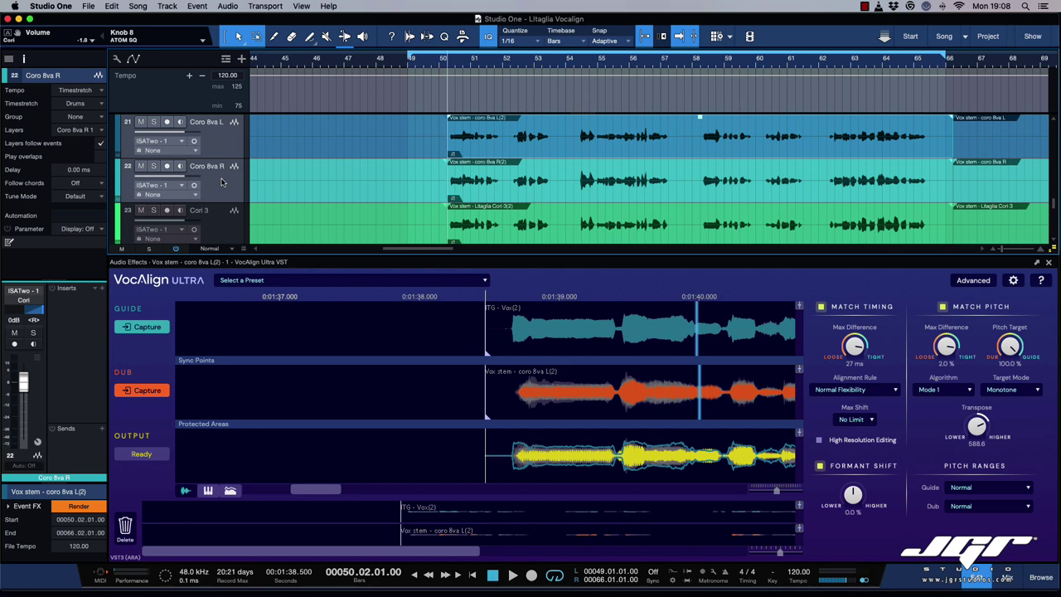
# Step: Reset the Transpose of the coro 8va L(2) dub to 0.0 and switch the dub to Vox stem - coro 8va R(2)
pyautogui.scroll(1, 227, 138)
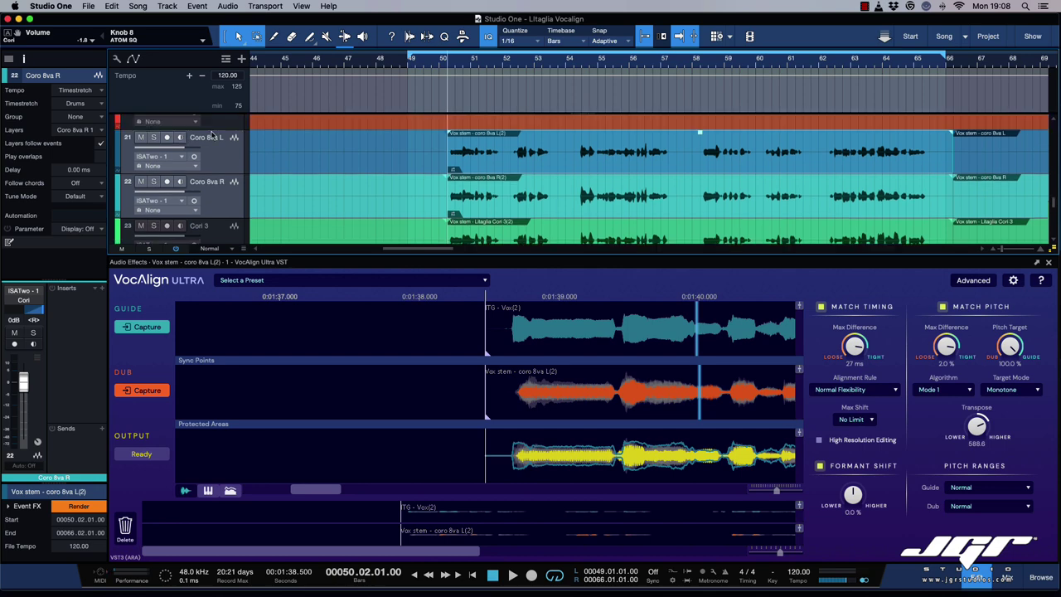
pyautogui.scroll(2, 215, 153)
pyautogui.scroll(-2, 216, 153)
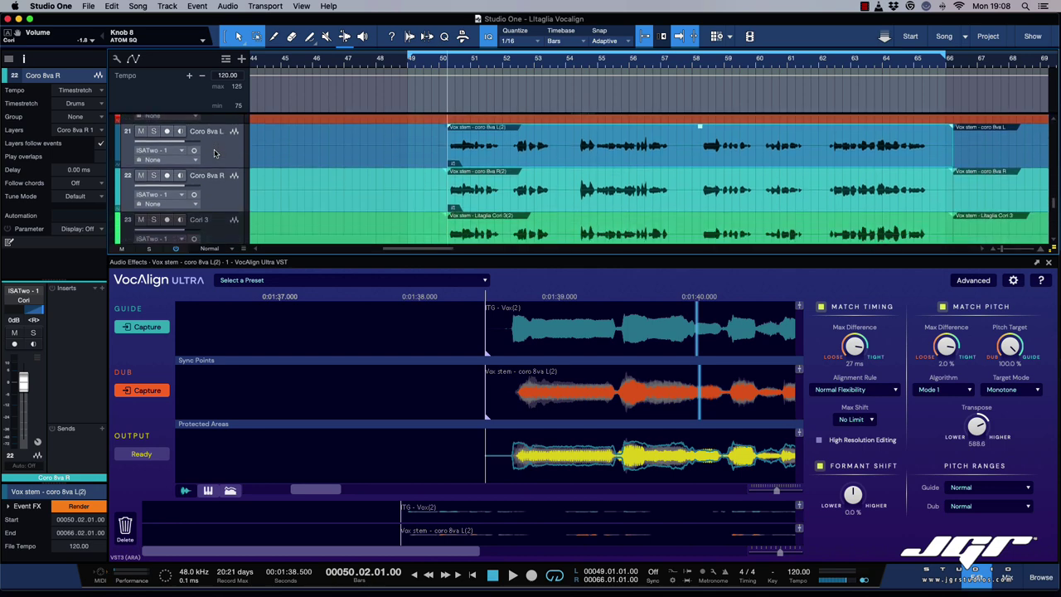
pyautogui.scroll(-1, 214, 152)
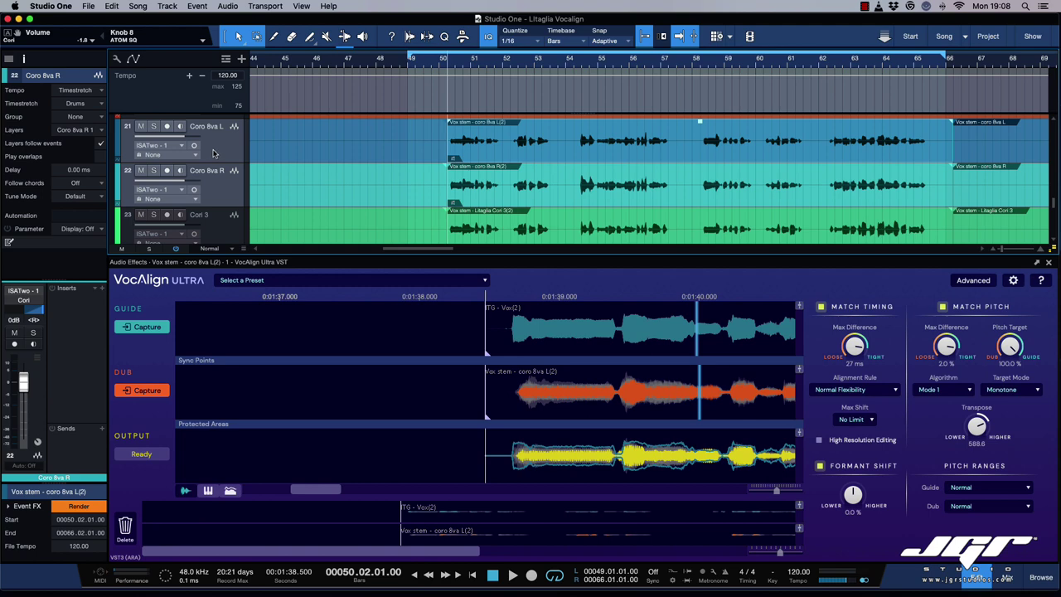
pyautogui.doubleClick(978, 429)
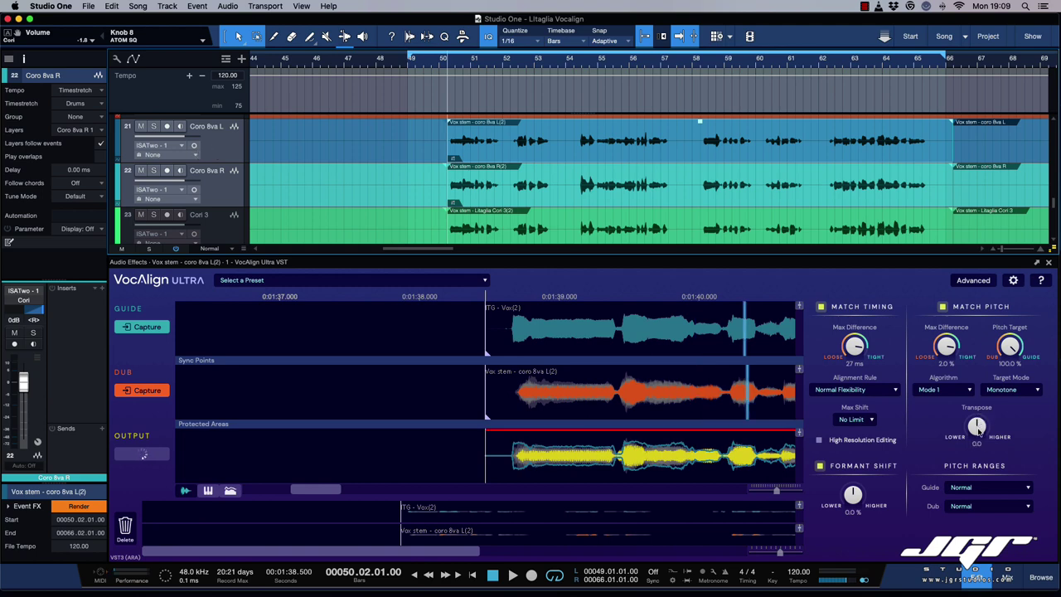
pyautogui.rightClick(676, 387)
pyautogui.moveTo(694, 394)
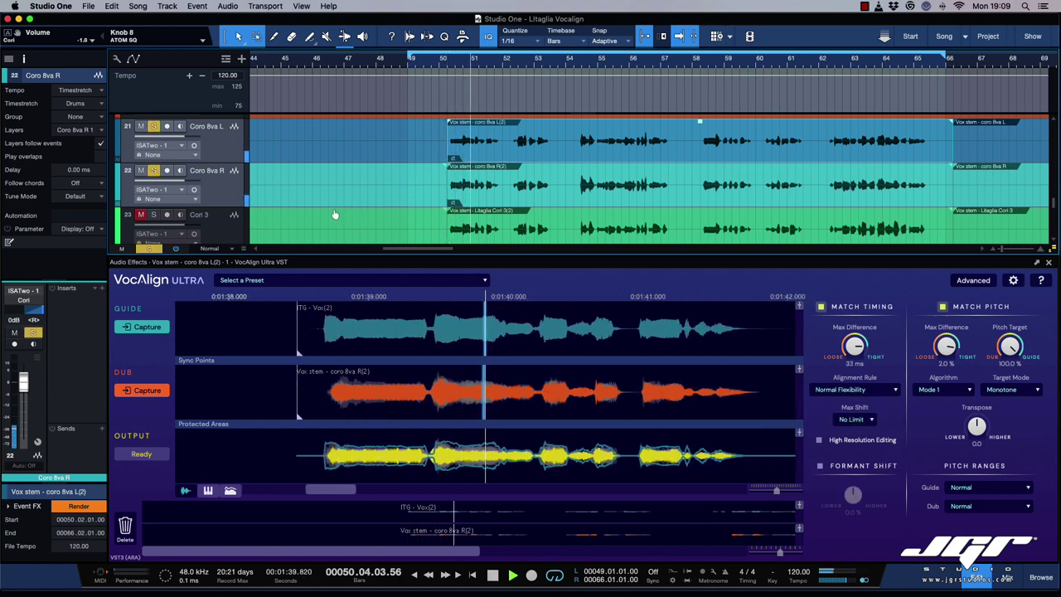
# Step: Stop playback, set the coro 8va R(2) dub's Target Mode to Nearest Octave and turn off its Match Pitch
pyautogui.press('space')
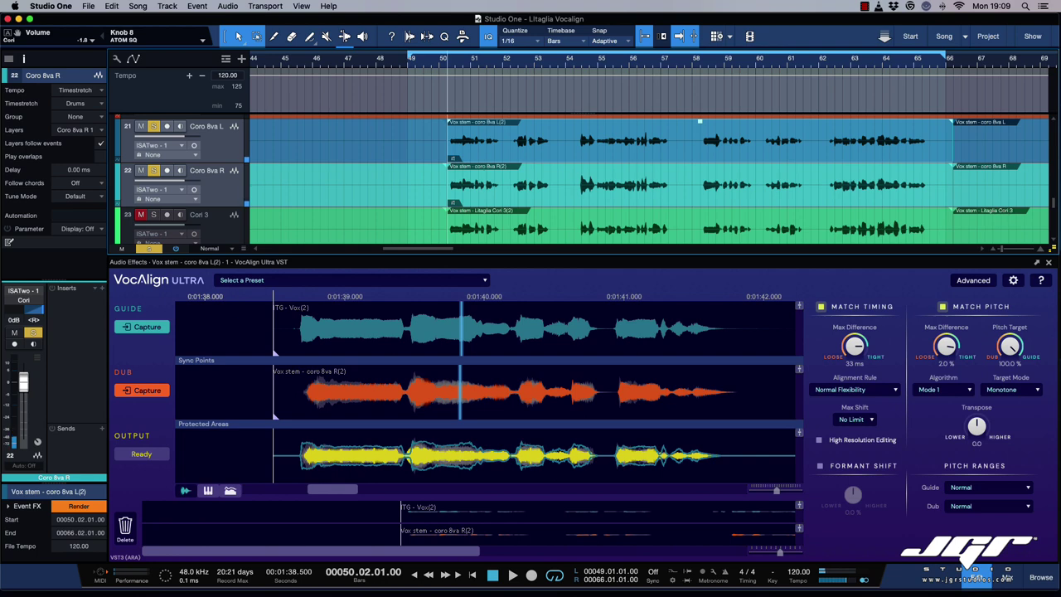
pyautogui.click(1027, 397)
pyautogui.click(1007, 384)
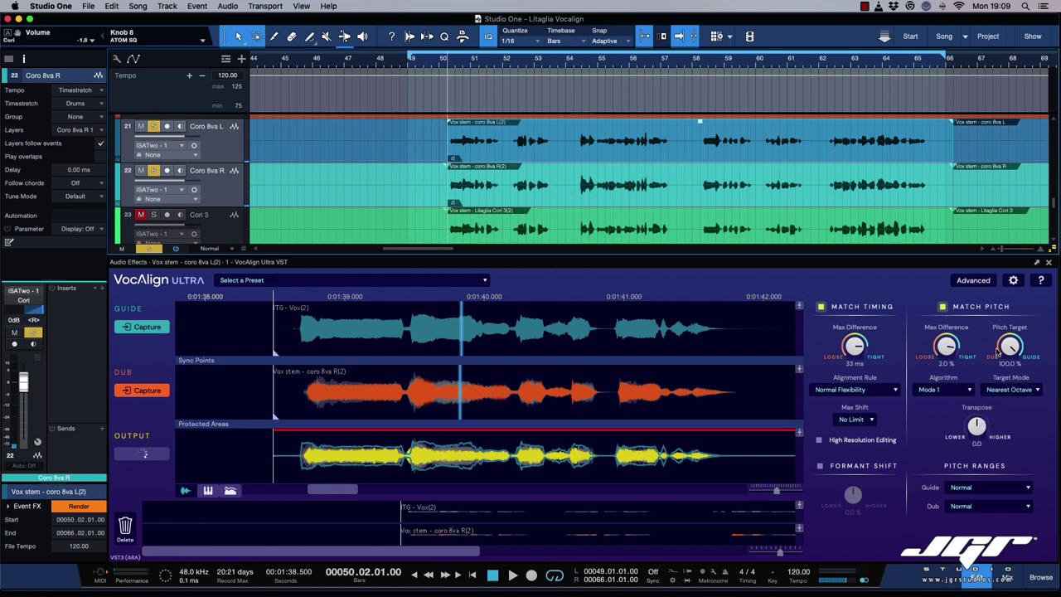
pyautogui.click(942, 307)
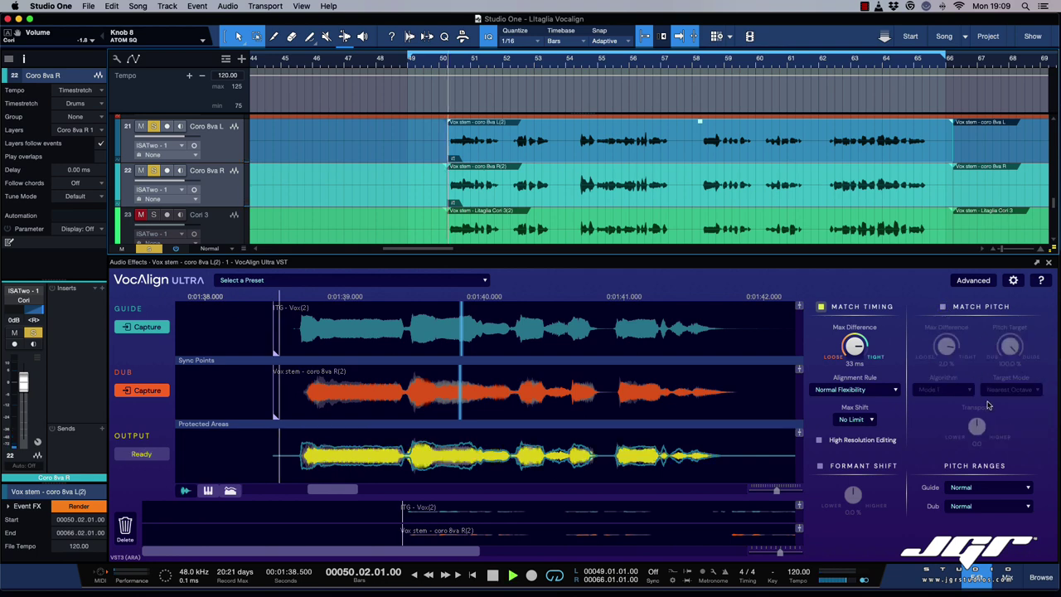
pyautogui.rightClick(694, 401)
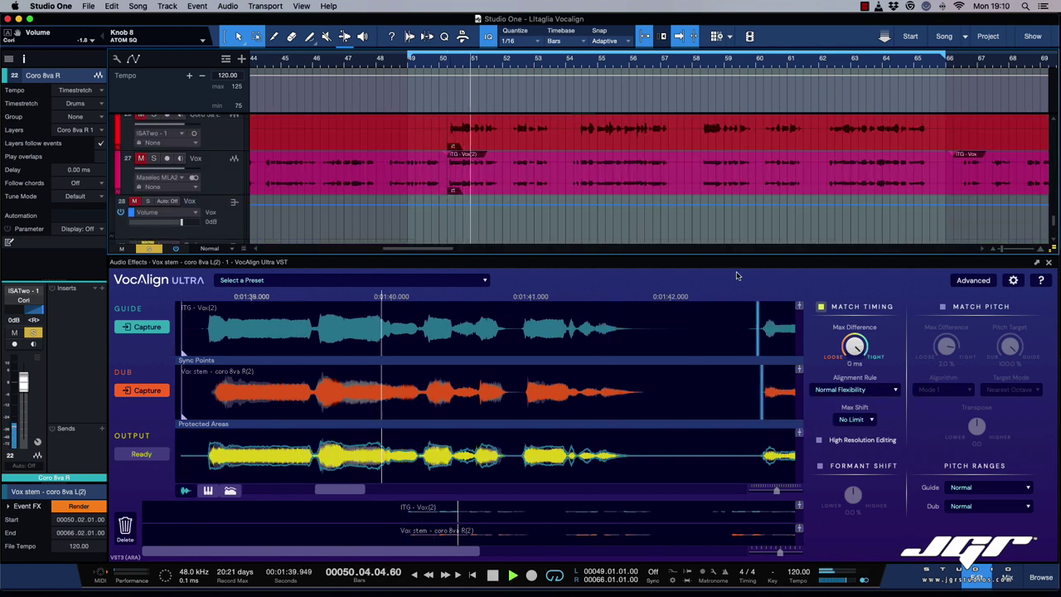
# Step: Solo the lead Vox track together with the Coro 8va tracks and play the aligned voices from bar 50
pyautogui.press('space')
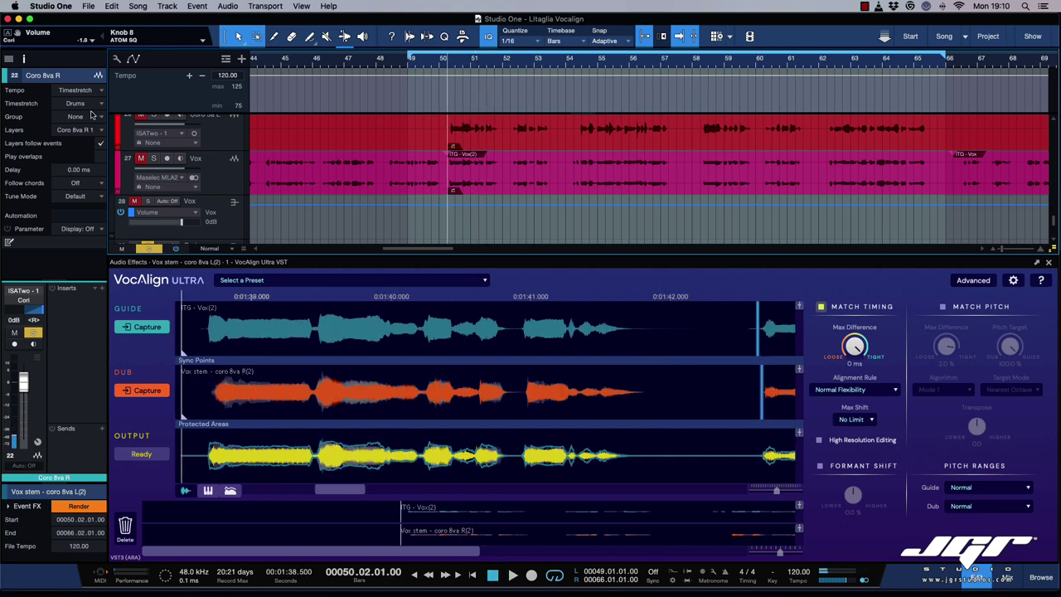
pyautogui.press('space')
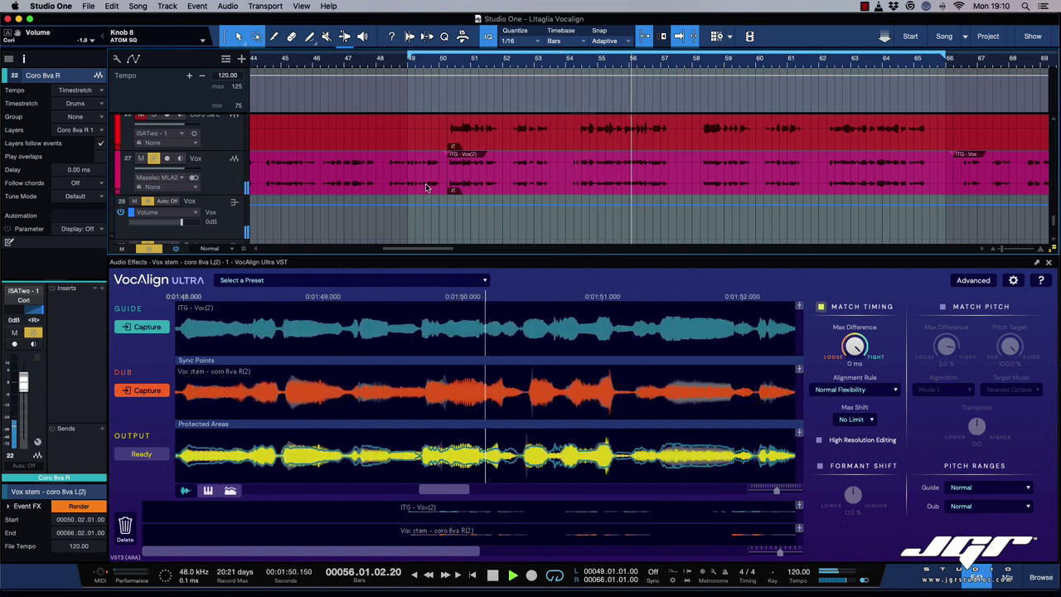
pyautogui.press('space')
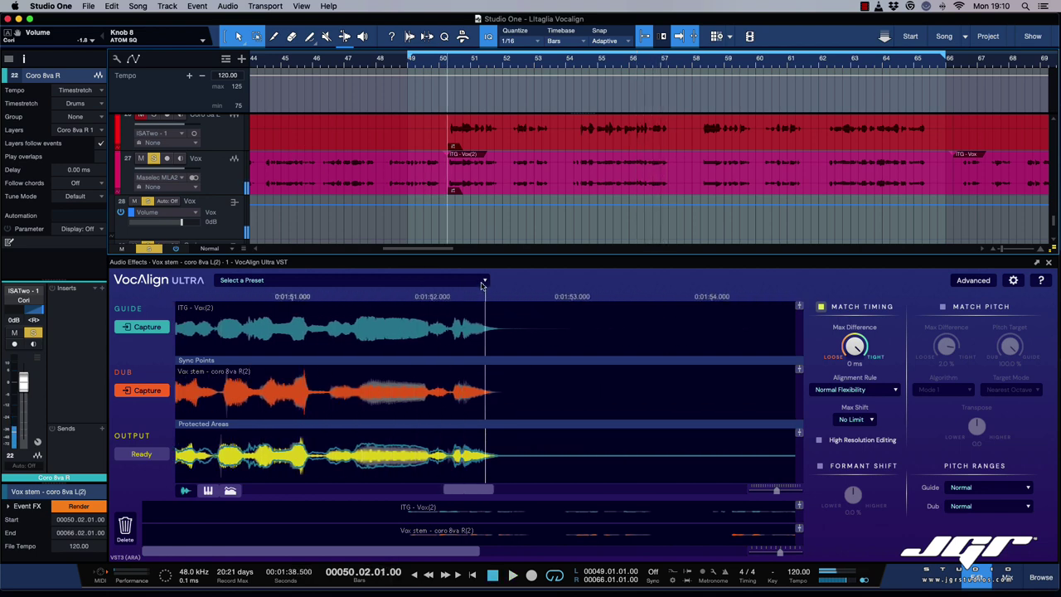
# Step: Load the Vocal - Double - Creative - Slightly Loose Timing & Pitch Low Formant preset on coro 8va R(2) and audition it
pyautogui.click(456, 280)
pyautogui.moveTo(276, 327)
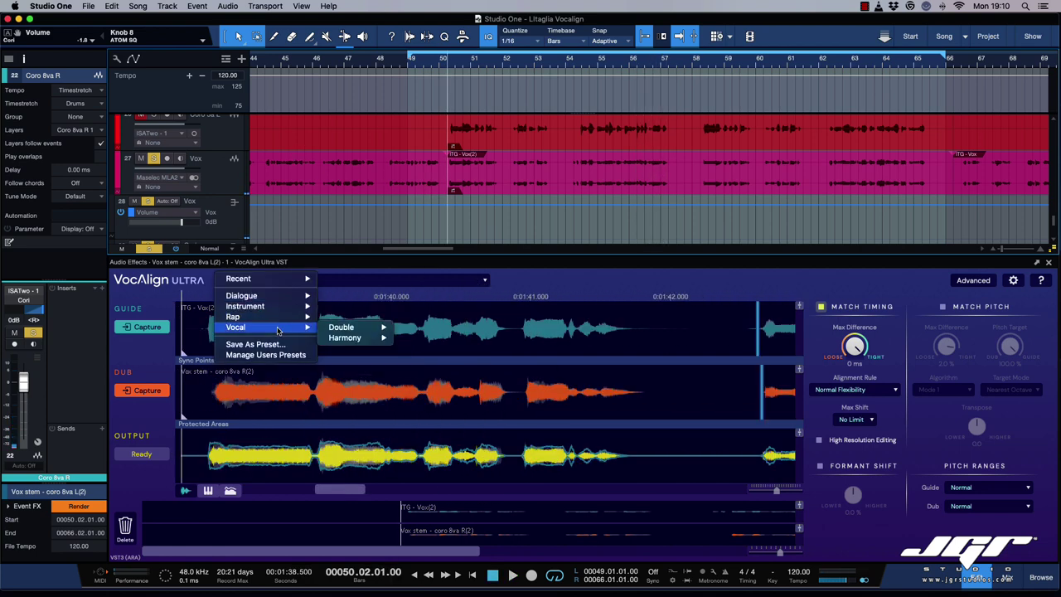
pyautogui.moveTo(336, 329)
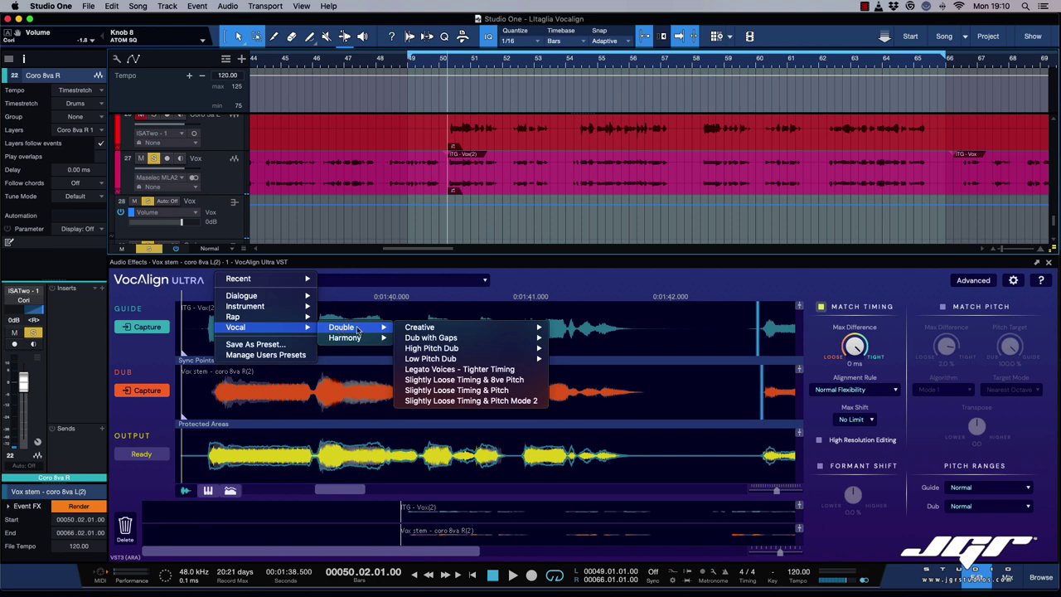
pyautogui.moveTo(432, 329)
pyautogui.click(577, 330)
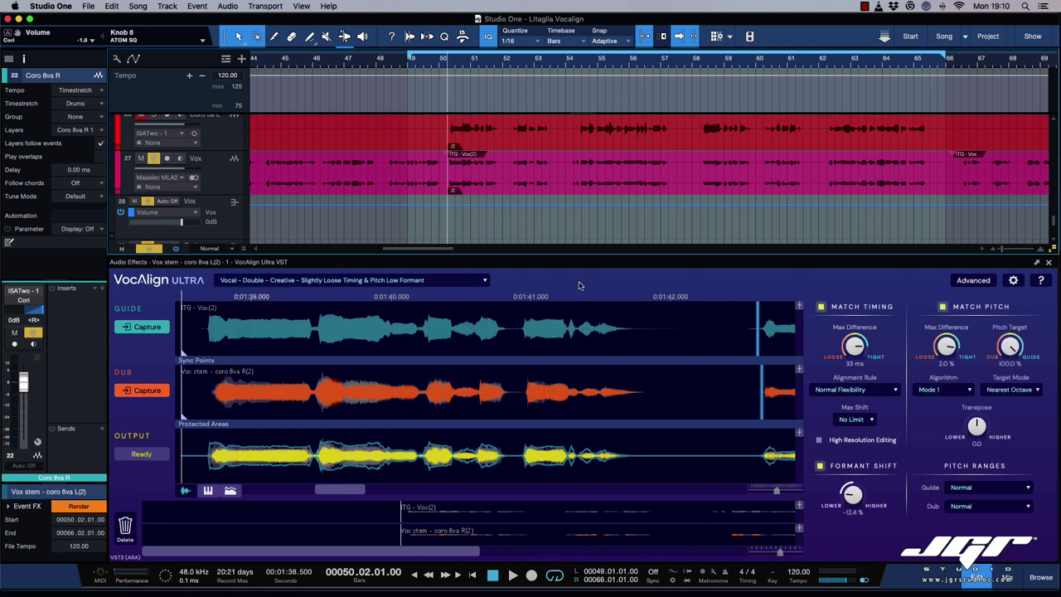
pyautogui.press('space')
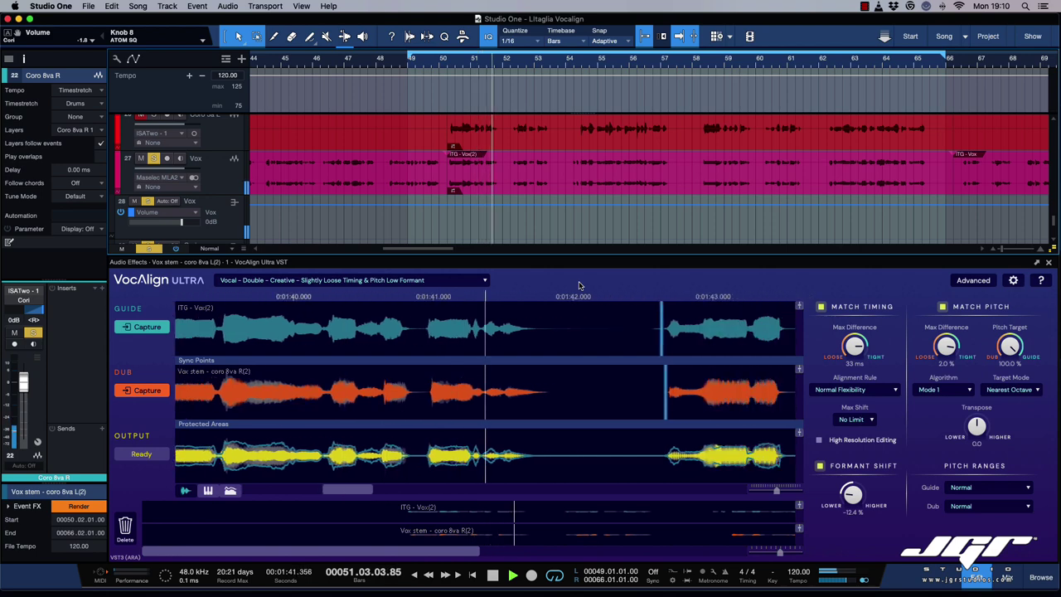
pyautogui.press('space')
# Step: Load the Vocal - Double - Creative - Slightly Loose Timing & Pitch Lower Formant preset on coro 8va R(2) and audition it
pyautogui.click(325, 280)
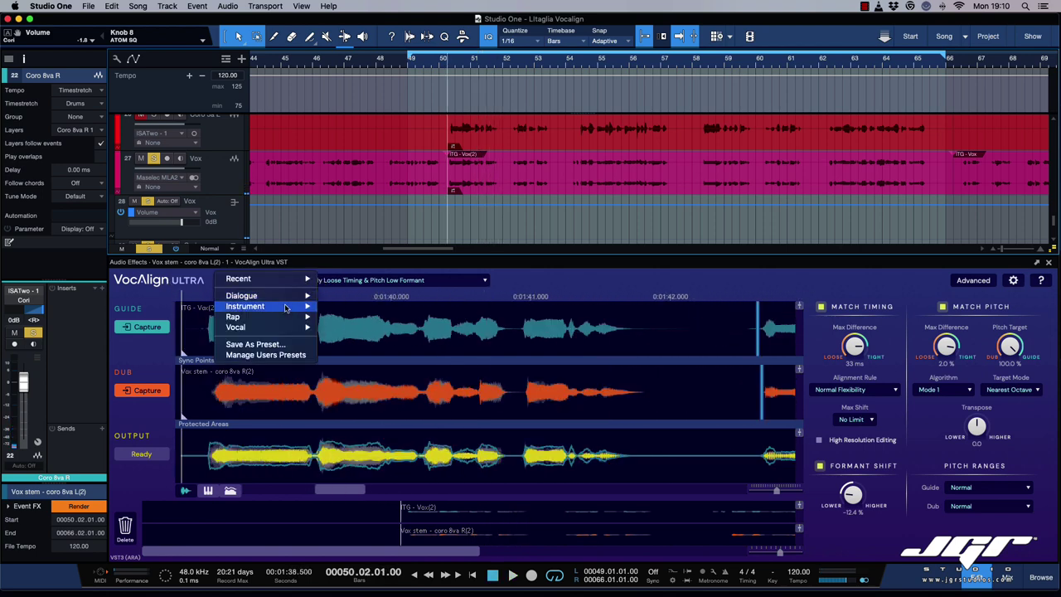
pyautogui.moveTo(309, 328)
pyautogui.moveTo(342, 329)
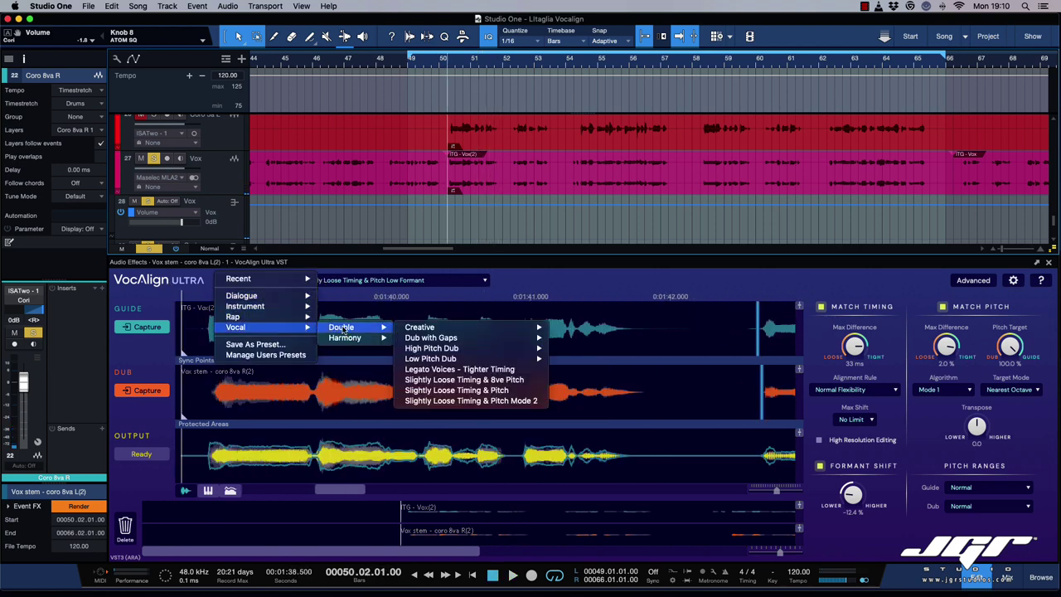
pyautogui.moveTo(427, 327)
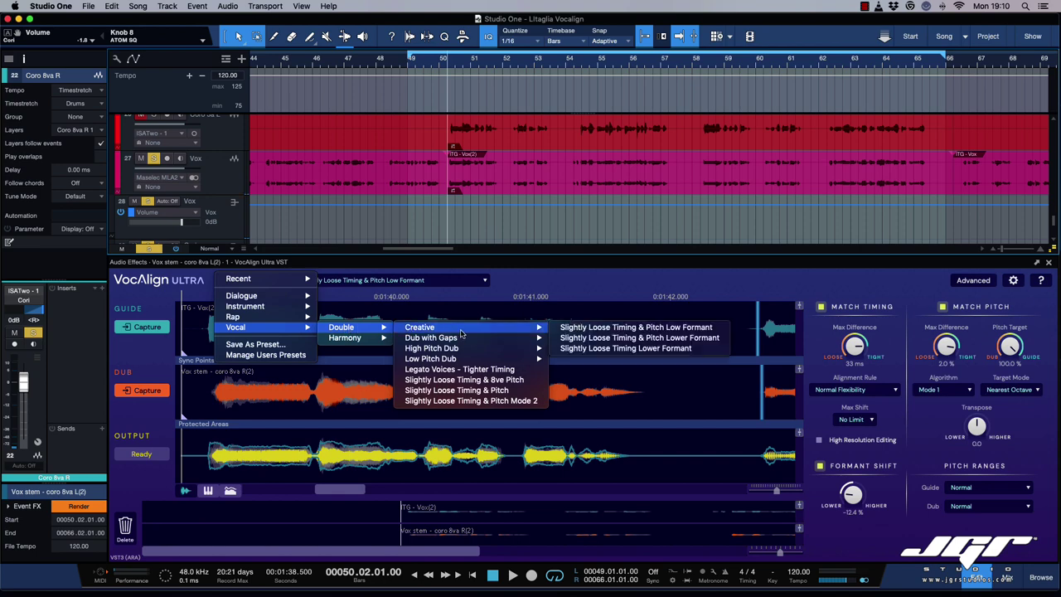
pyautogui.click(609, 338)
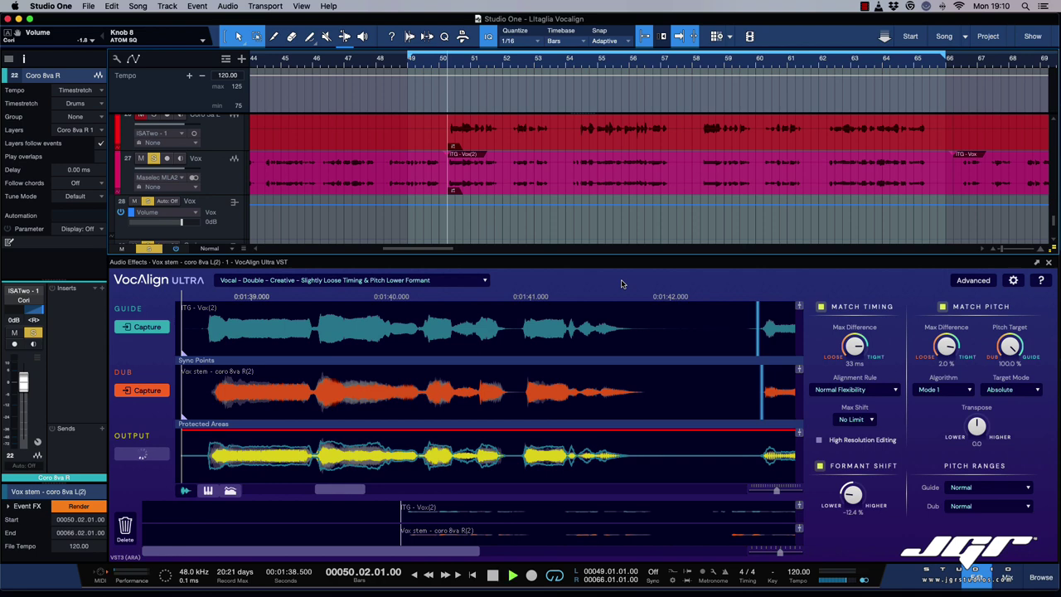
pyautogui.press('space')
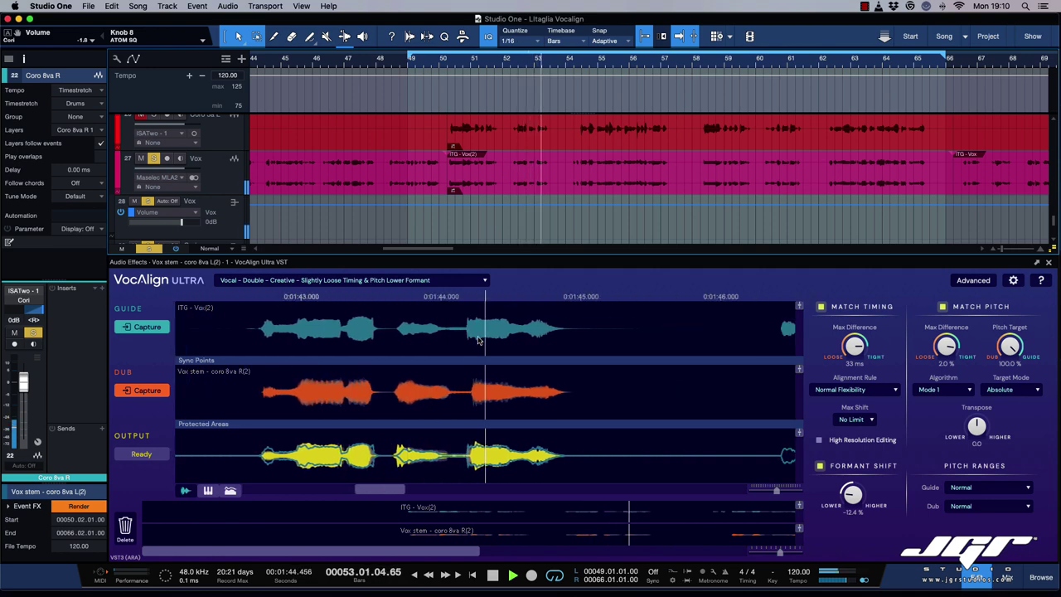
pyautogui.press('space')
# Step: Load the Vocal - Double - High Pitch Dub - Slightly Loose Timing & Pitch preset on coro 8va R(2) and audition it
pyautogui.click(345, 282)
pyautogui.moveTo(248, 296)
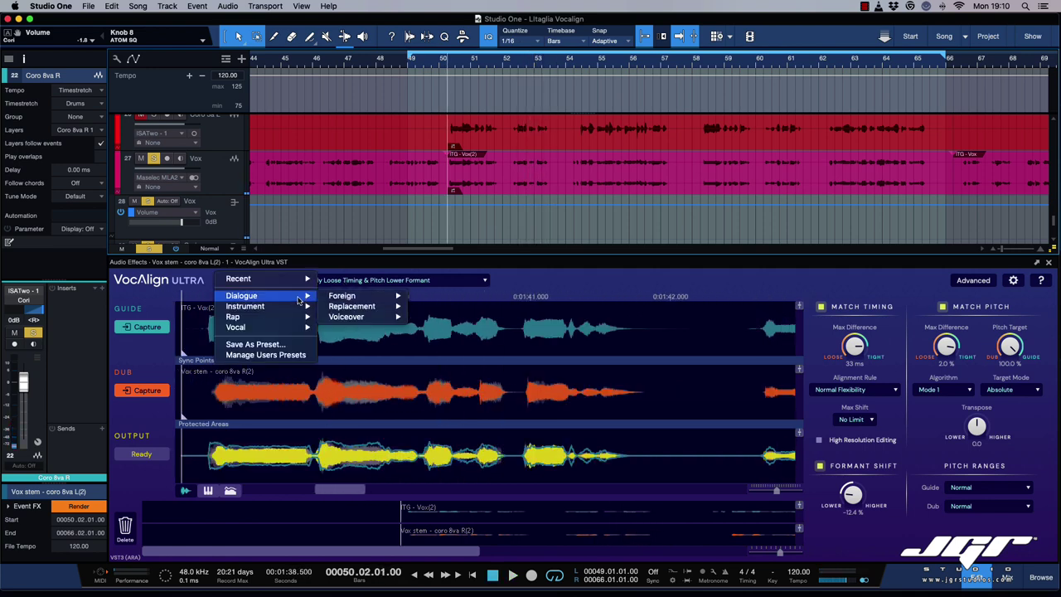
pyautogui.moveTo(372, 316)
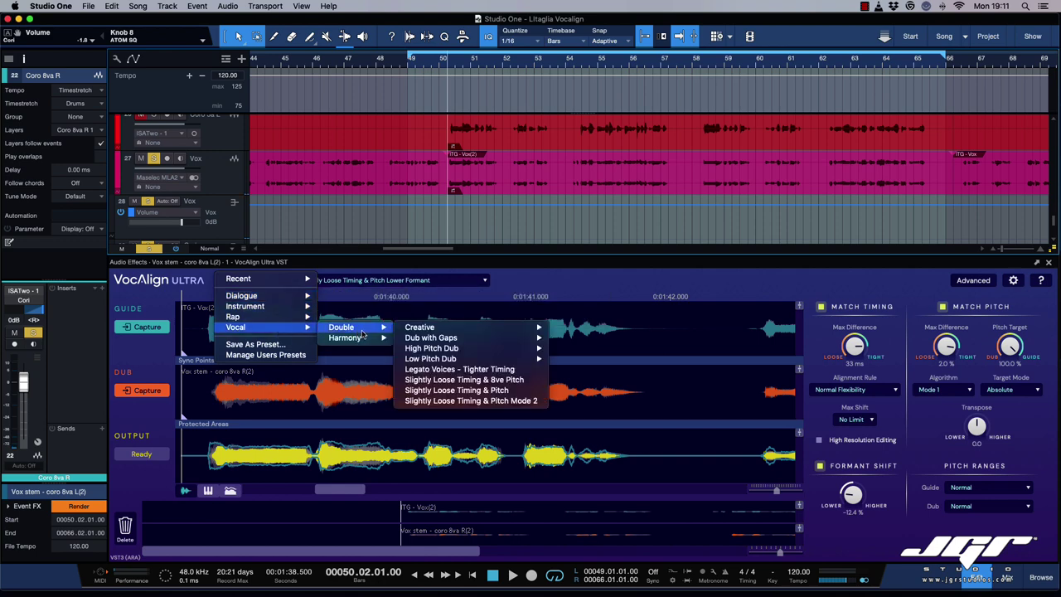
pyautogui.moveTo(454, 339)
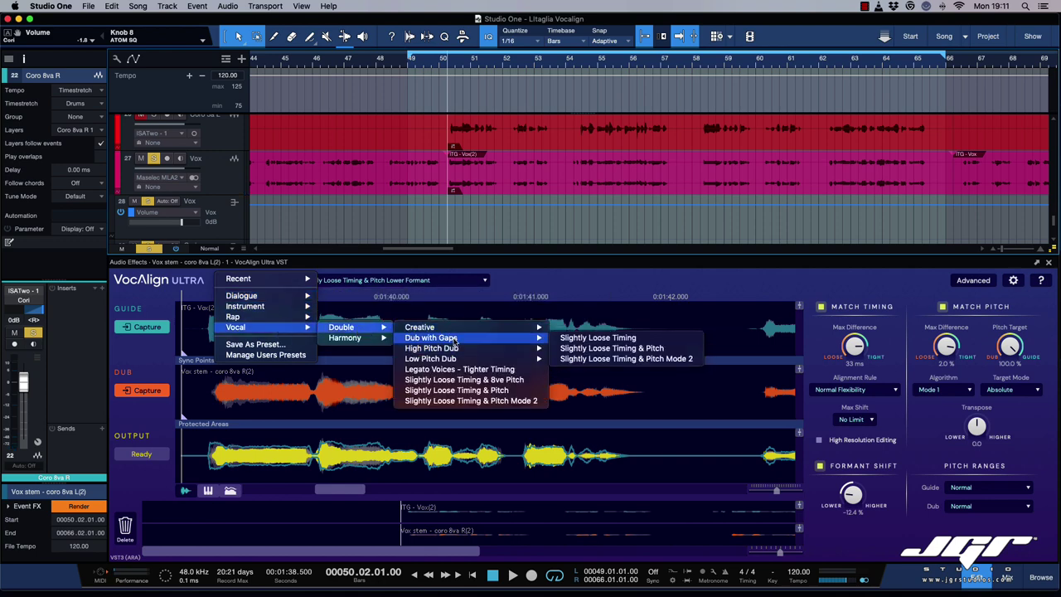
pyautogui.click(612, 348)
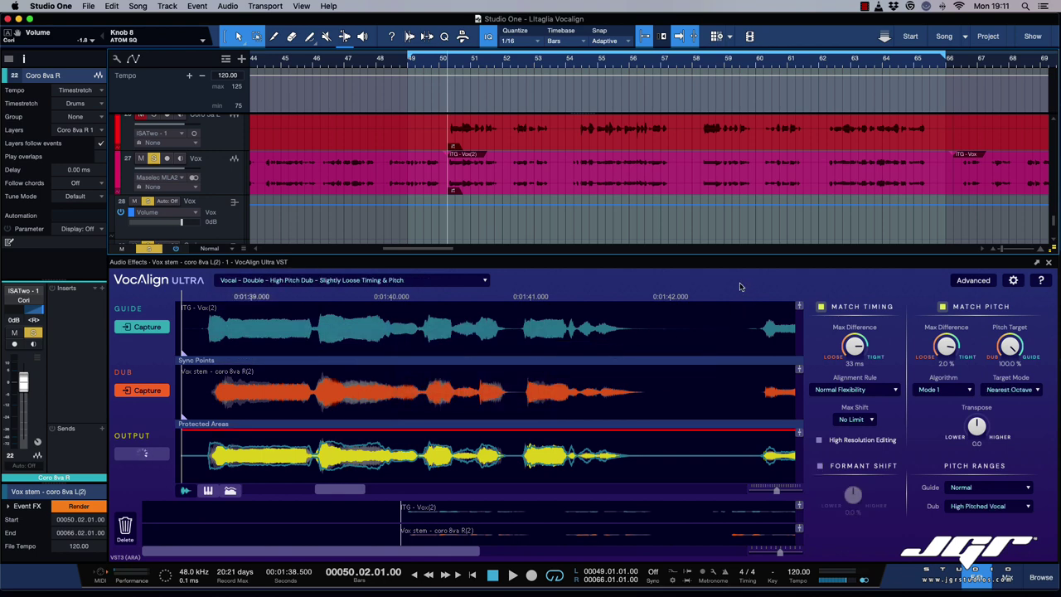
pyautogui.press('space')
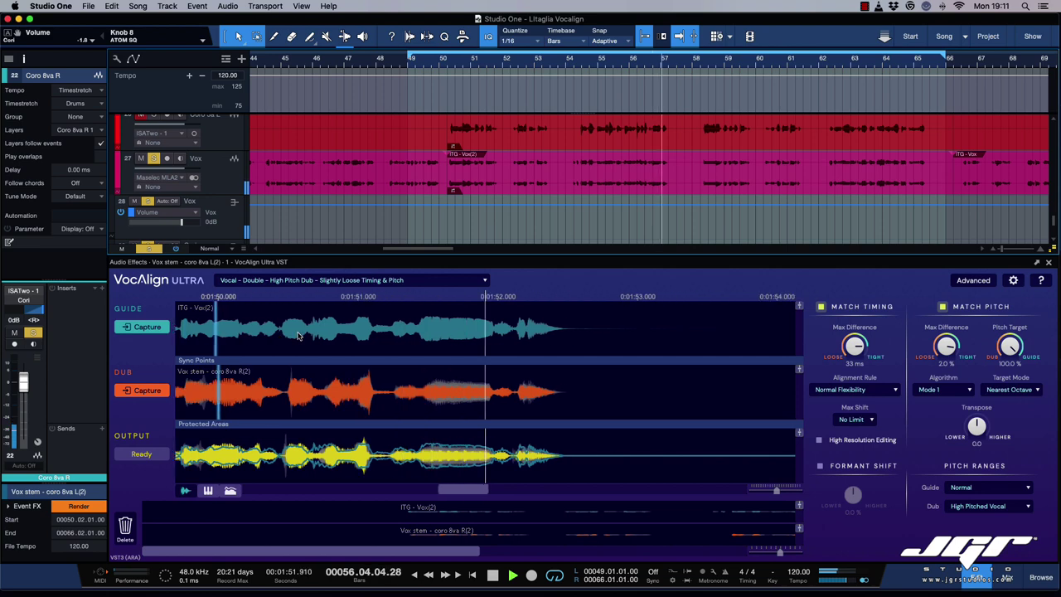
pyautogui.press('space')
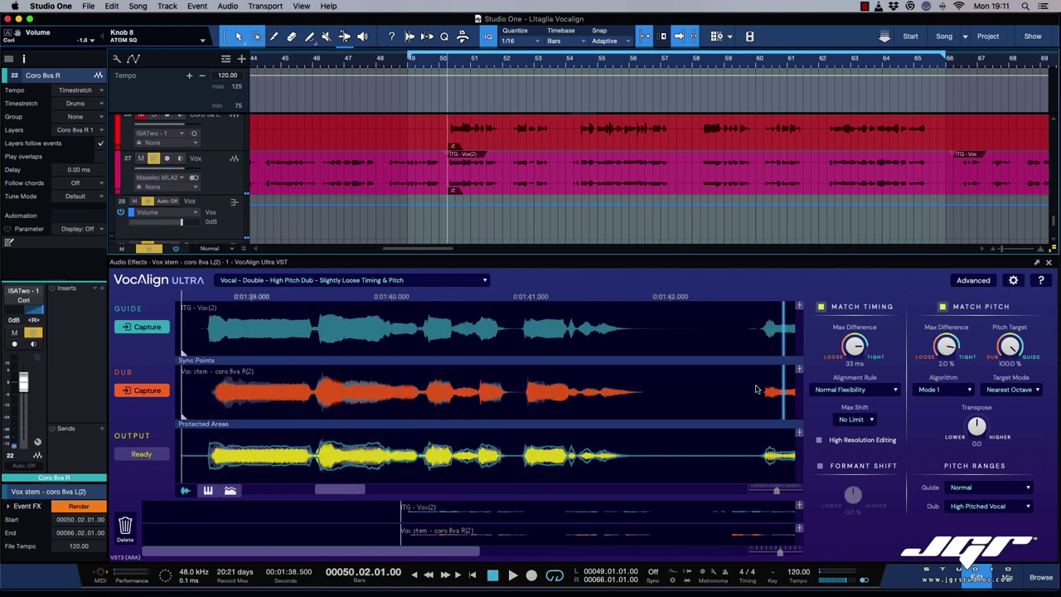
# Step: Switch the dub to Vox stem - coro 8va L(2) with Match Pitch off and select the Coro 8va L track
pyautogui.rightClick(553, 388)
pyautogui.moveTo(629, 395)
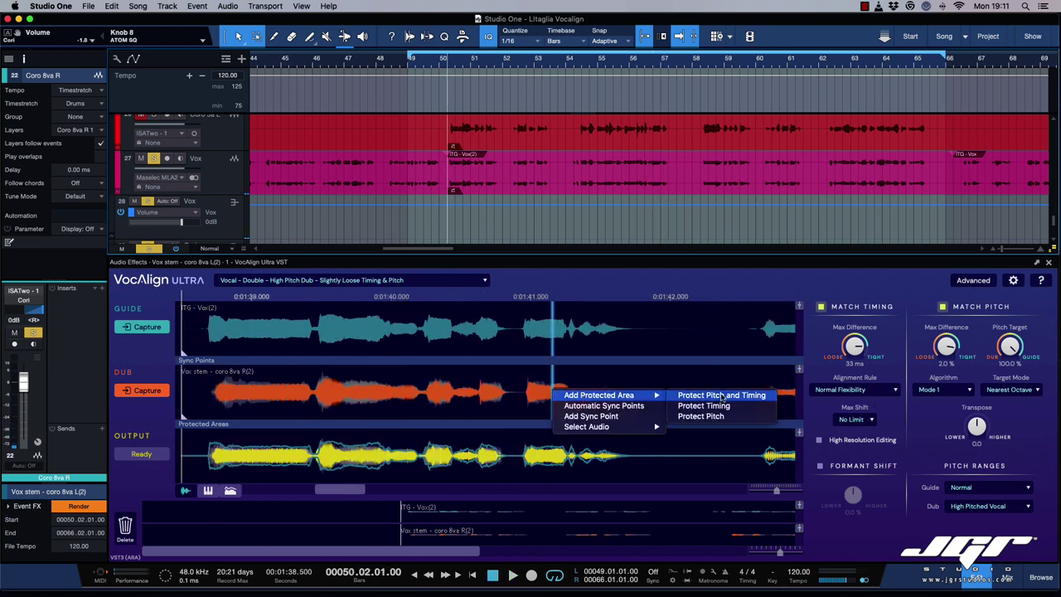
pyautogui.moveTo(629, 426)
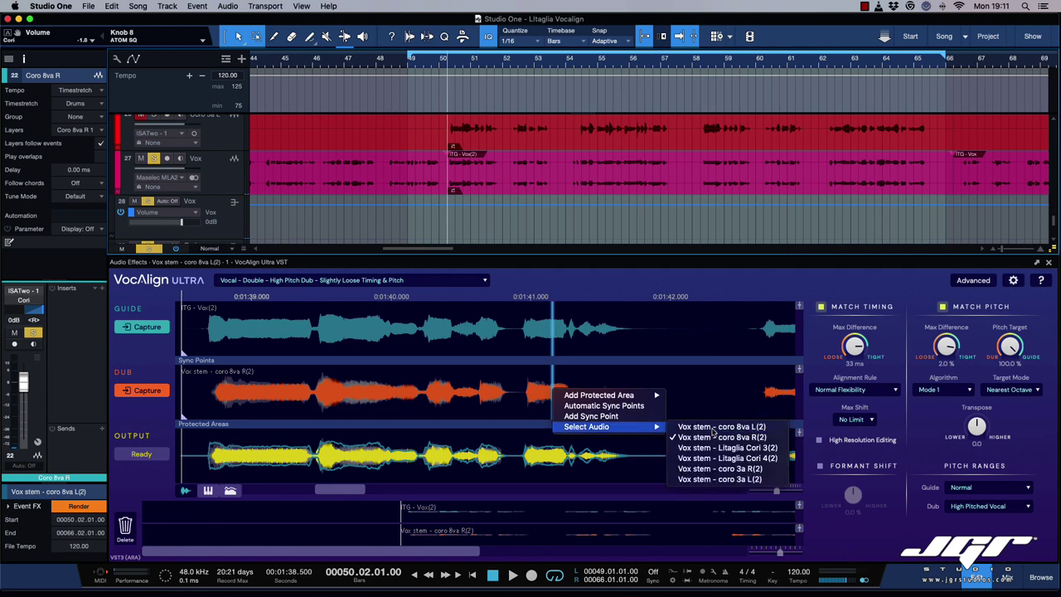
pyautogui.click(712, 428)
pyautogui.click(943, 306)
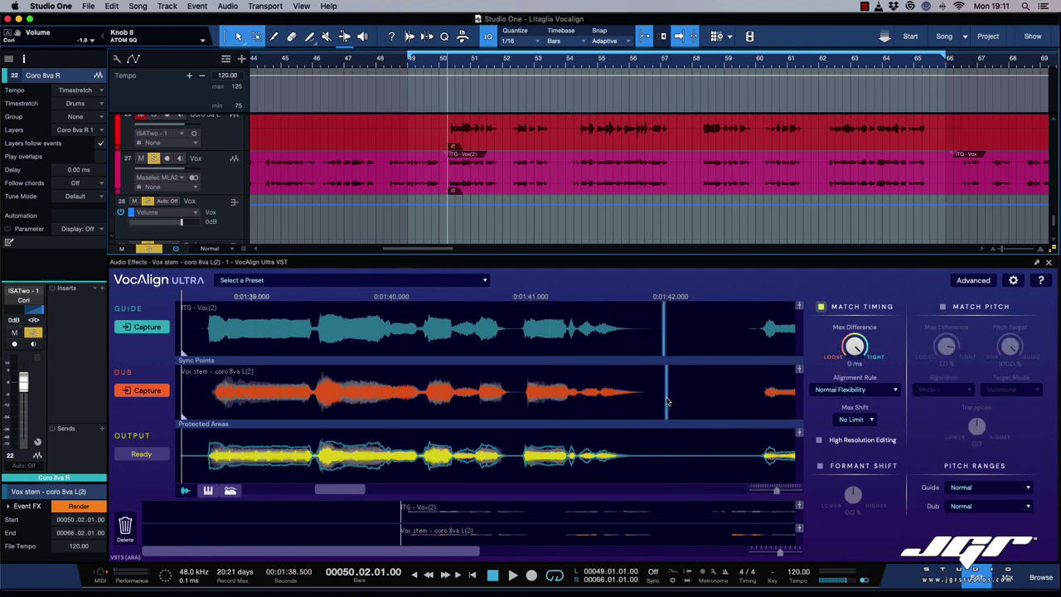
pyautogui.scroll(5, 325, 185)
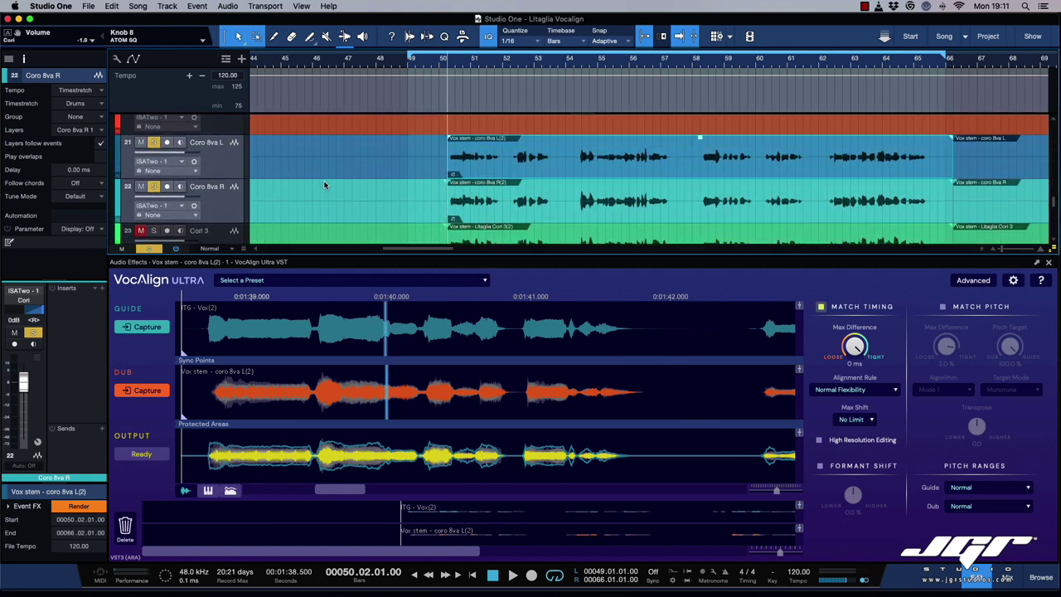
pyautogui.click(224, 163)
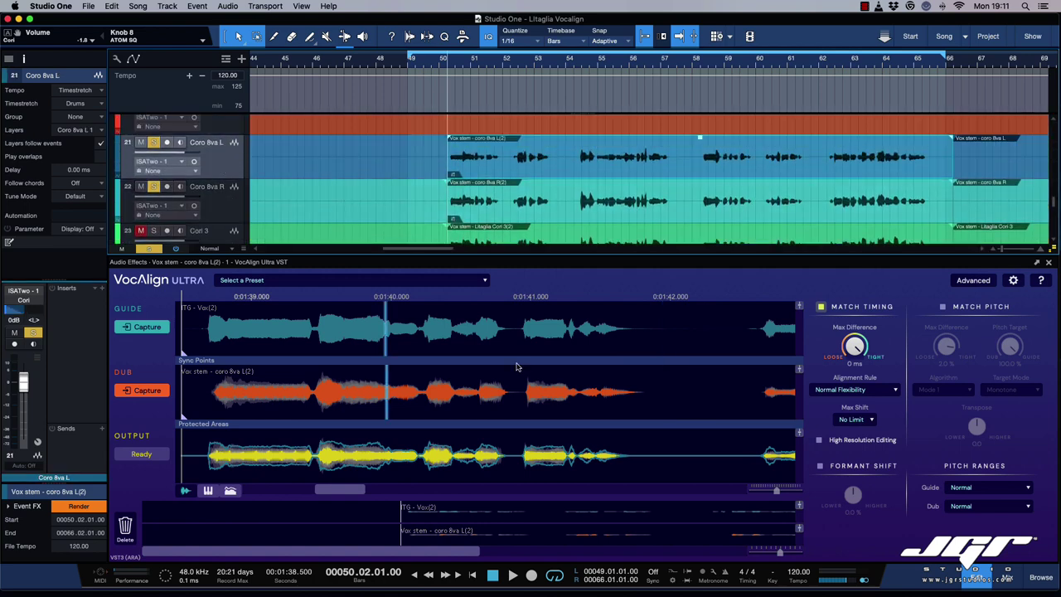
# Step: Enable Match Pitch for the coro 8va L(2) dub and set its Target Mode to Nearest Octave
pyautogui.click(943, 307)
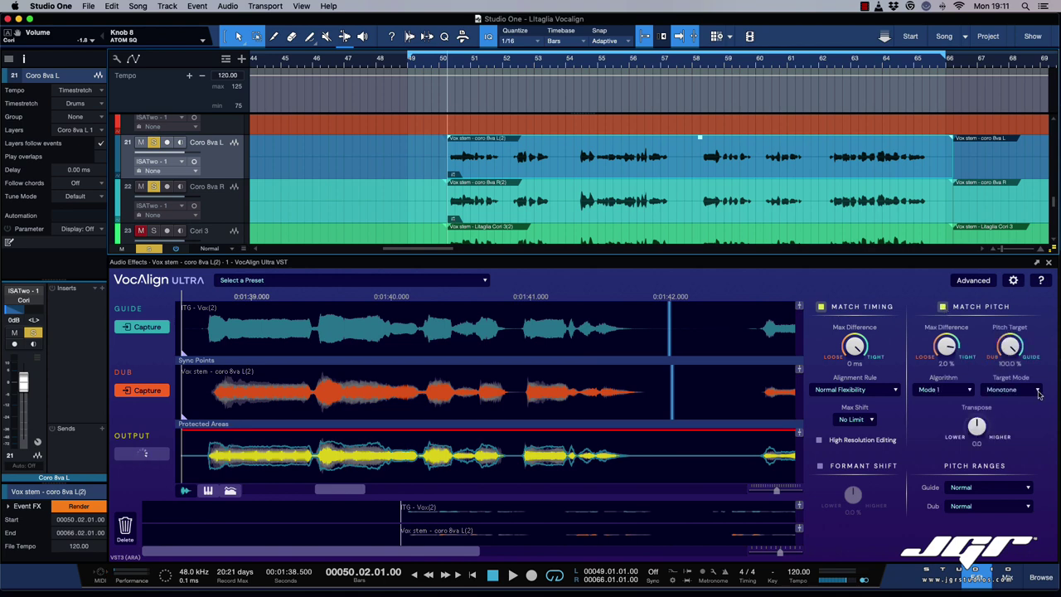
pyautogui.click(1028, 389)
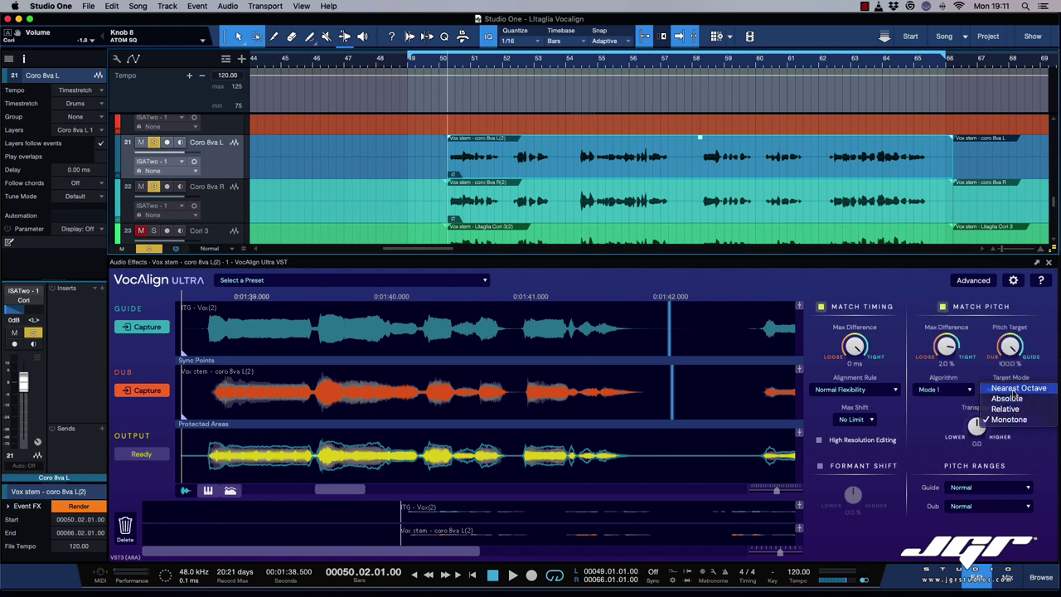
pyautogui.click(1016, 388)
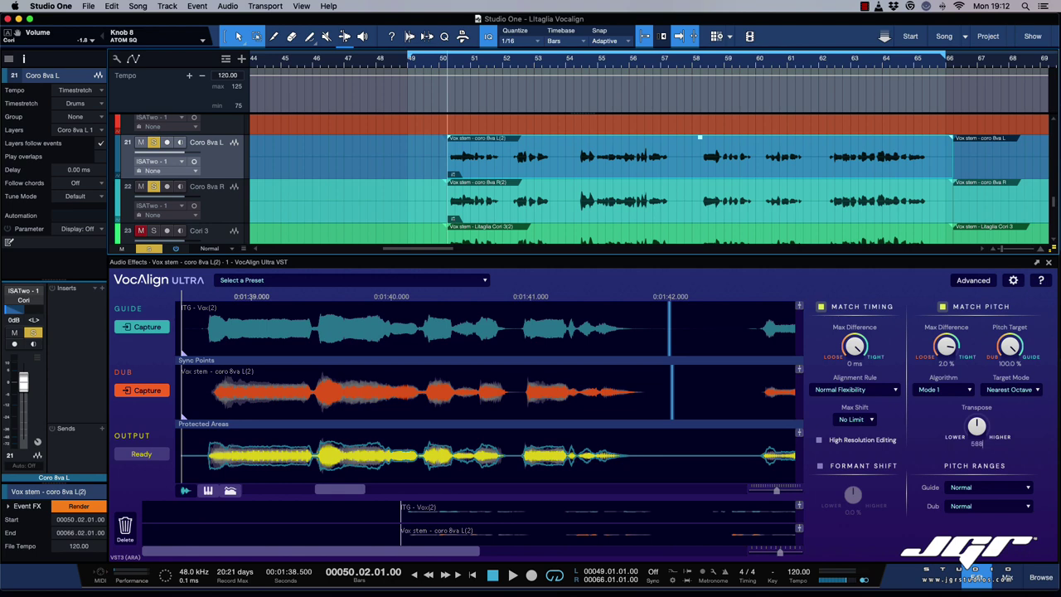
# Step: Set Transpose to 588 for the coro 8va L(2) and R(2) dubs and set the R(2) Target Mode to Monotone
pyautogui.press('Return')
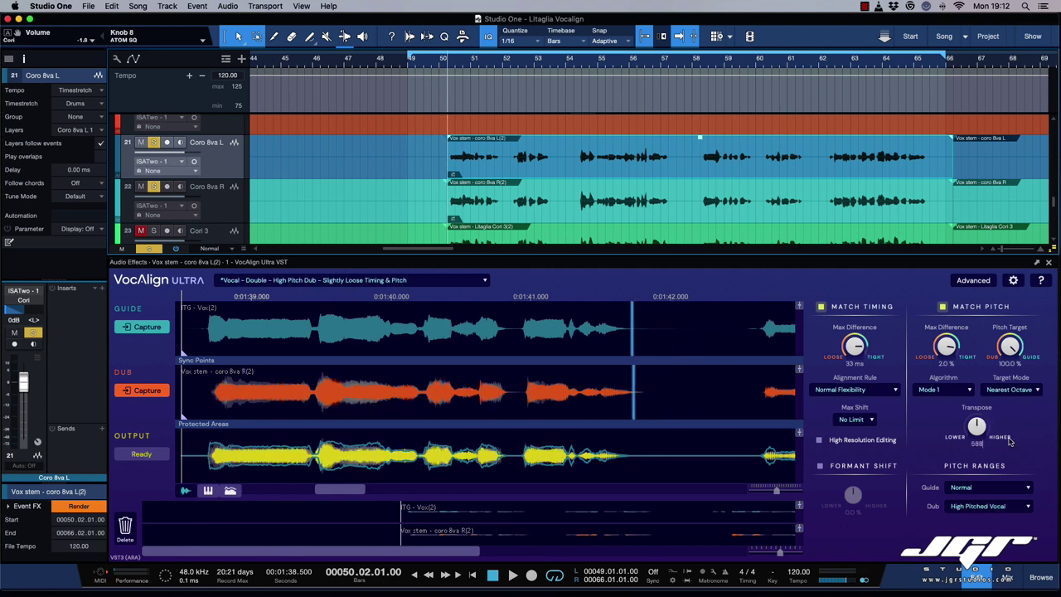
pyautogui.press('Return')
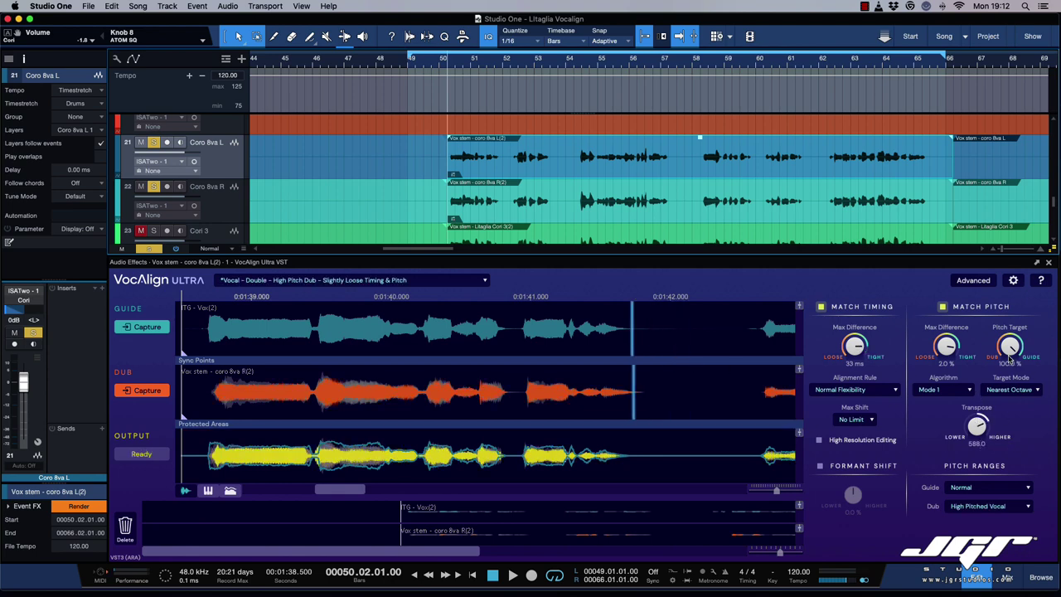
pyautogui.scroll(-1, 1026, 390)
# Step: Switch the dub to Vox stem - coro 8va L(2), set its Target Mode to Monotone and audition it
pyautogui.rightClick(662, 387)
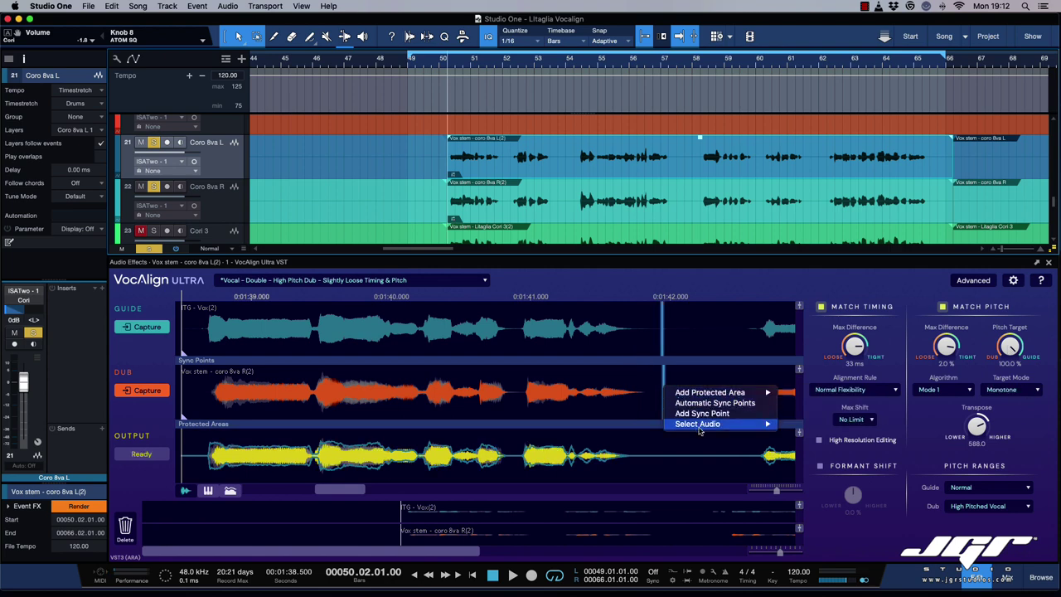
pyautogui.moveTo(766, 424)
pyautogui.click(831, 424)
pyautogui.press('space')
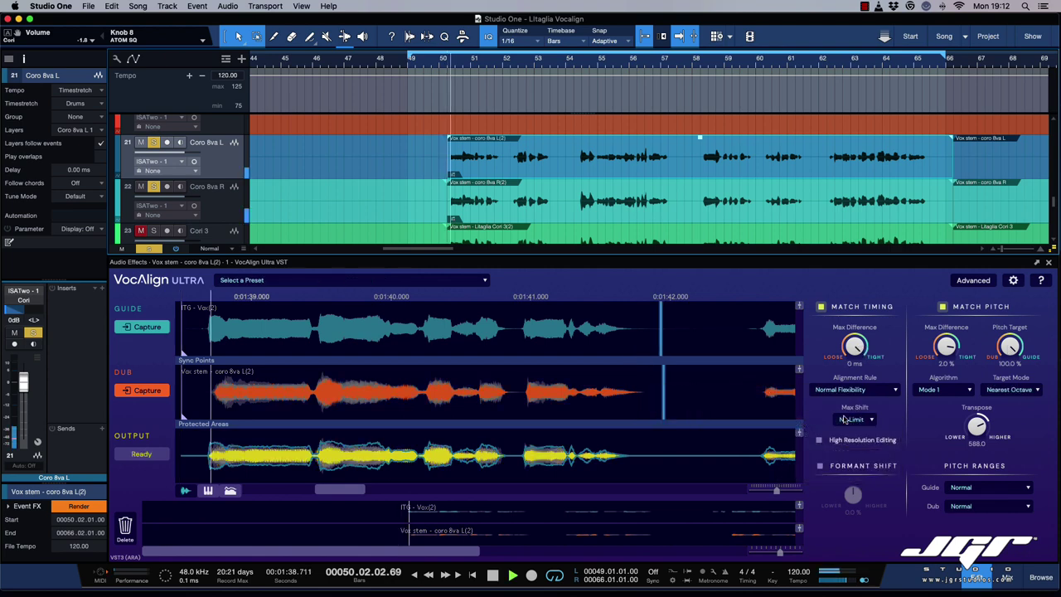
pyautogui.click(1011, 388)
pyautogui.click(1009, 419)
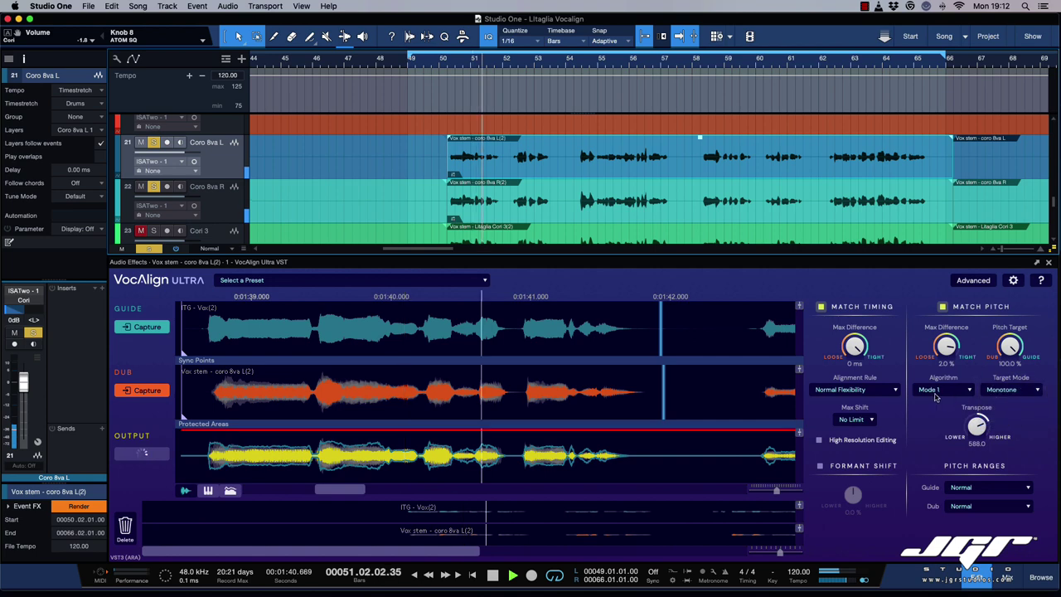
pyautogui.press('space')
pyautogui.press('space')
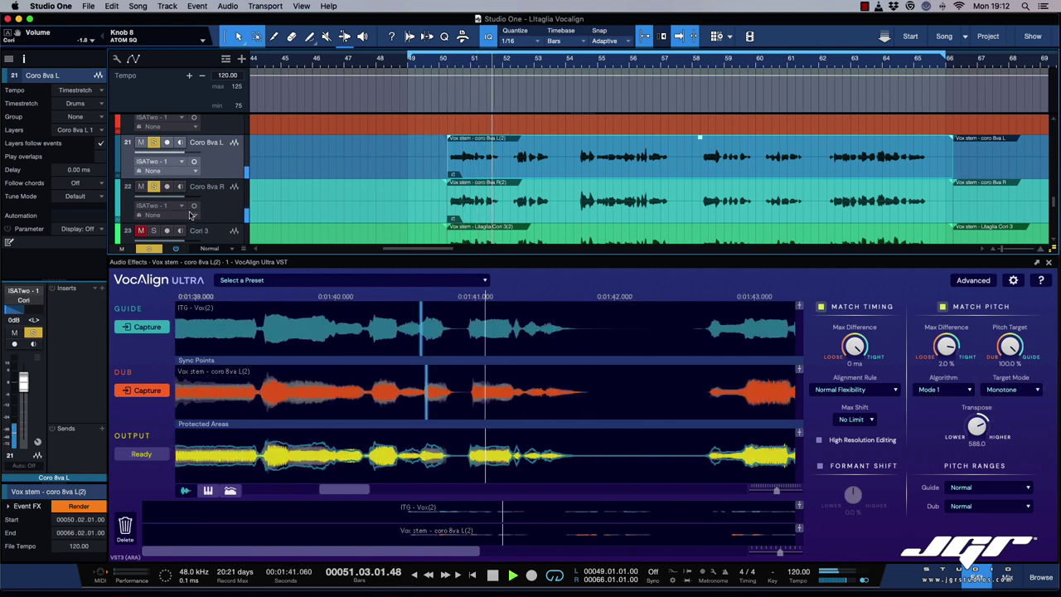
# Step: Add the Cori 3, Cori 4, Coro 3a R and Coro 3a L tracks to the solo group during playback
pyautogui.scroll(-1, 155, 226)
pyautogui.scroll(-3, 191, 224)
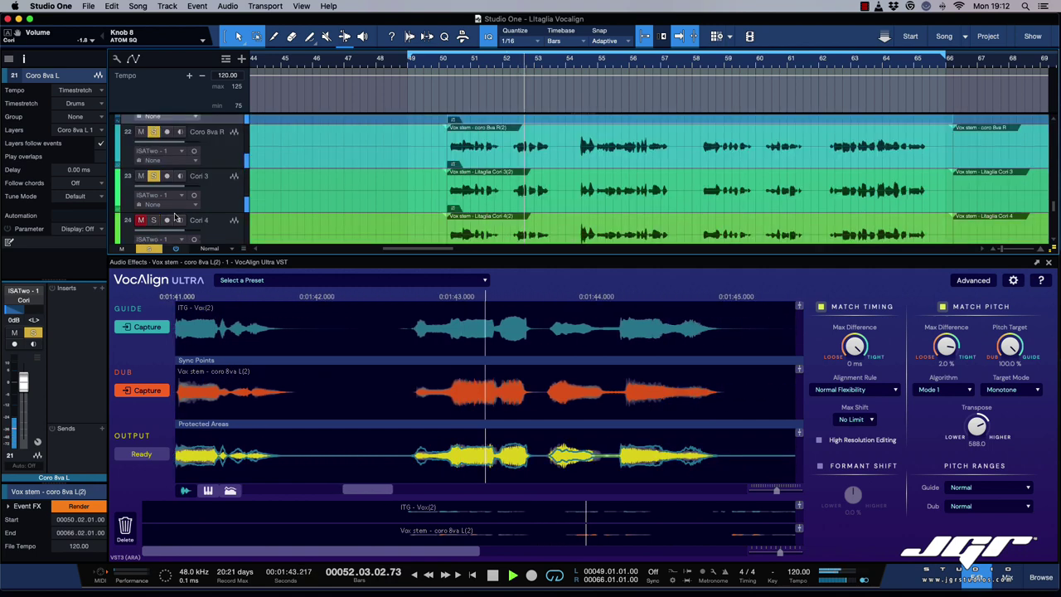
pyautogui.scroll(-3, 158, 211)
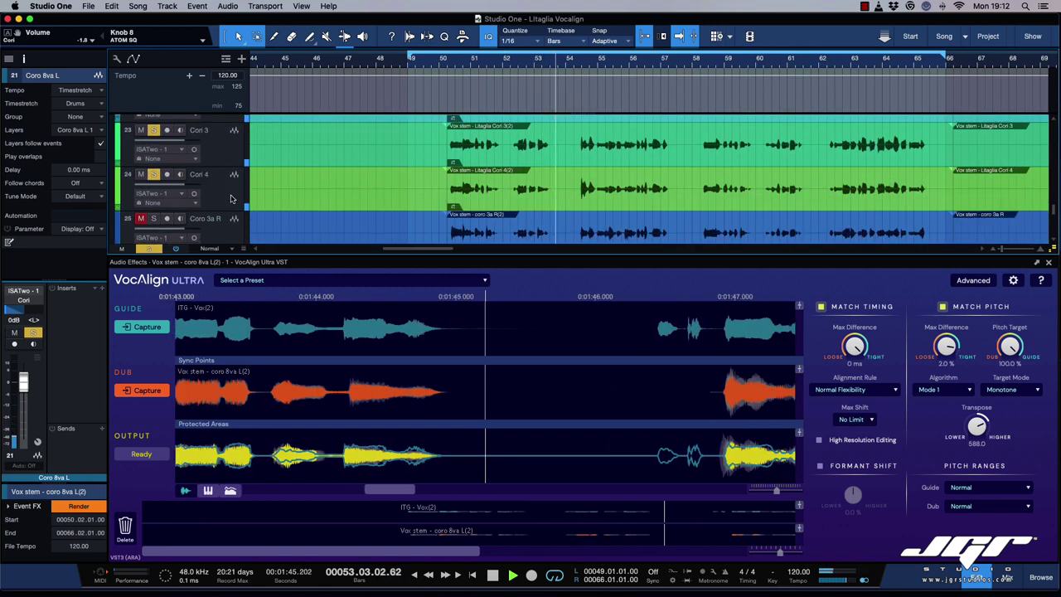
pyautogui.scroll(-3, 156, 203)
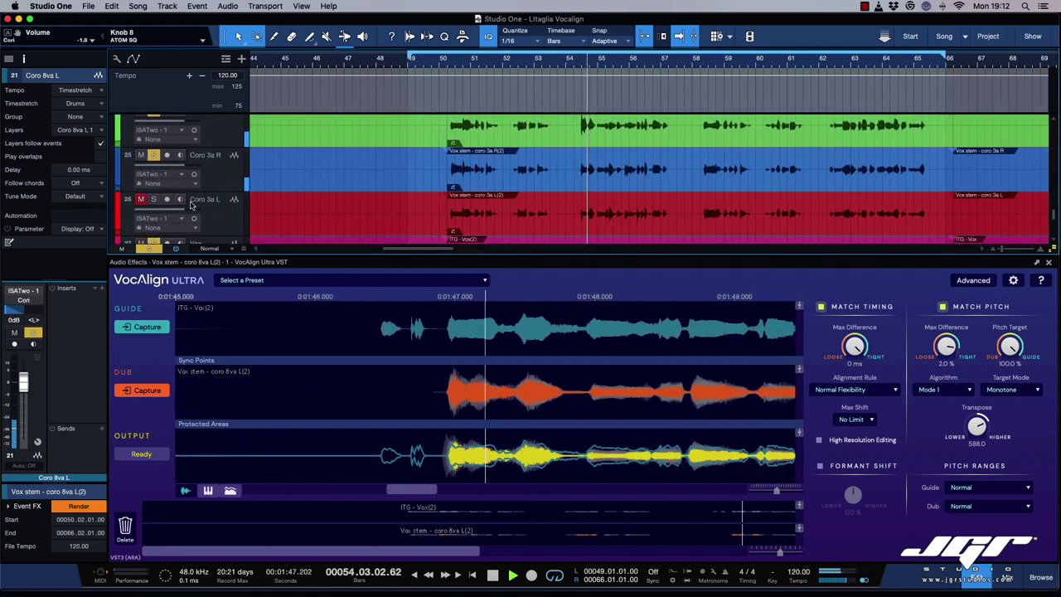
pyautogui.click(156, 185)
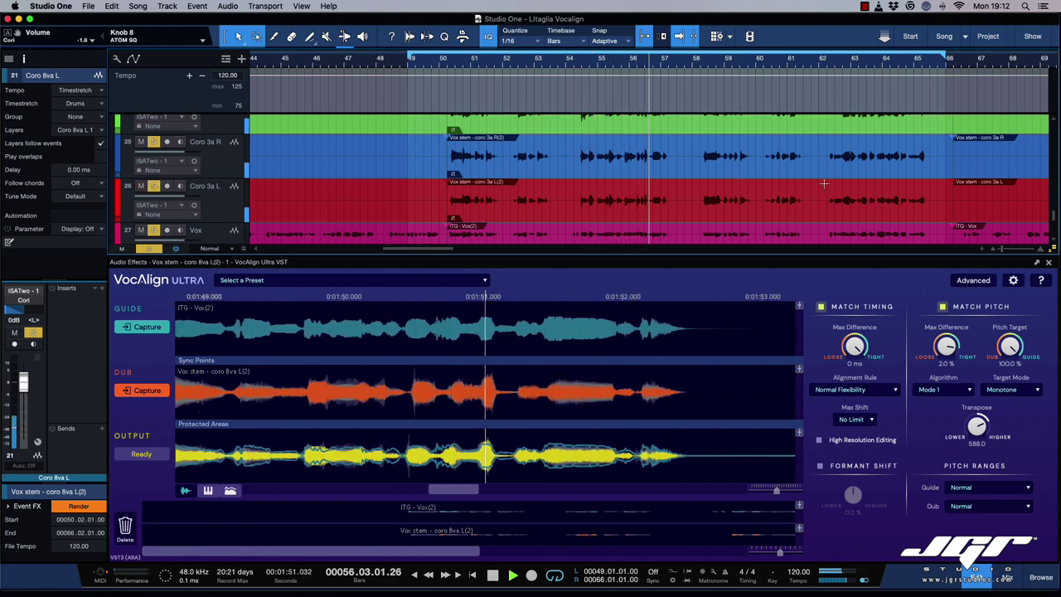
pyautogui.scroll(-1, 824, 183)
pyautogui.scroll(-1, 824, 183)
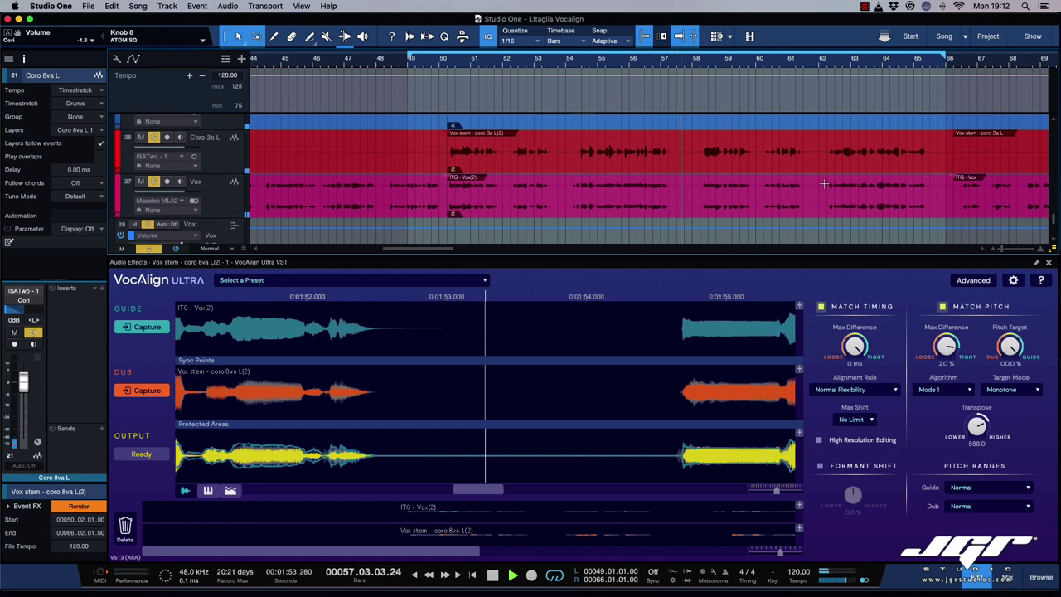
# Step: Clear the track solos and balance the mixer buses with Vox at +2.3, Cori at -4.9 and Base at +0.7 dB
pyautogui.click(1009, 578)
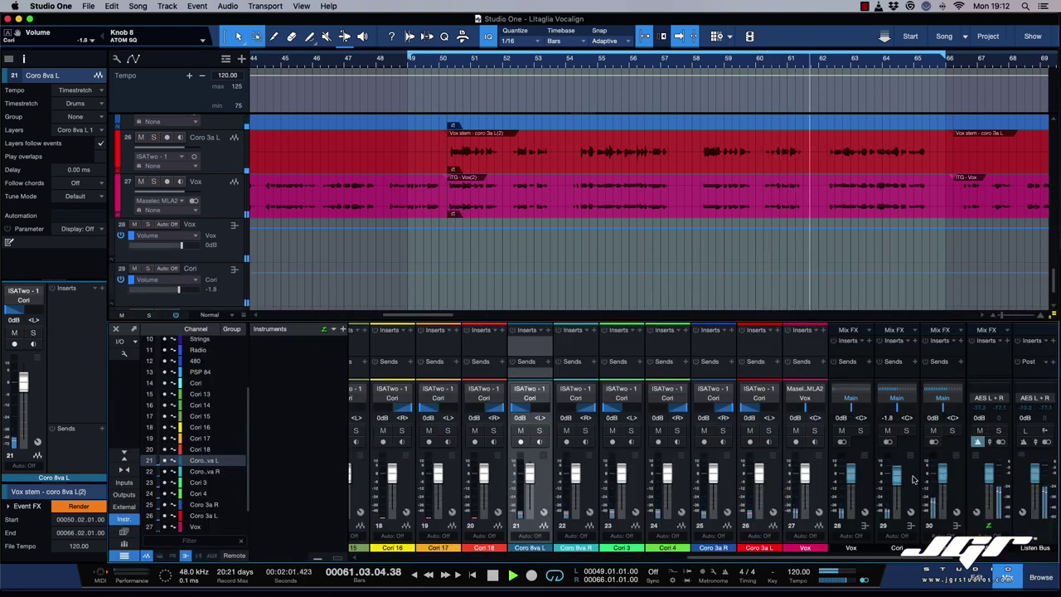
pyautogui.moveTo(896, 474); pyautogui.dragTo(901, 488)
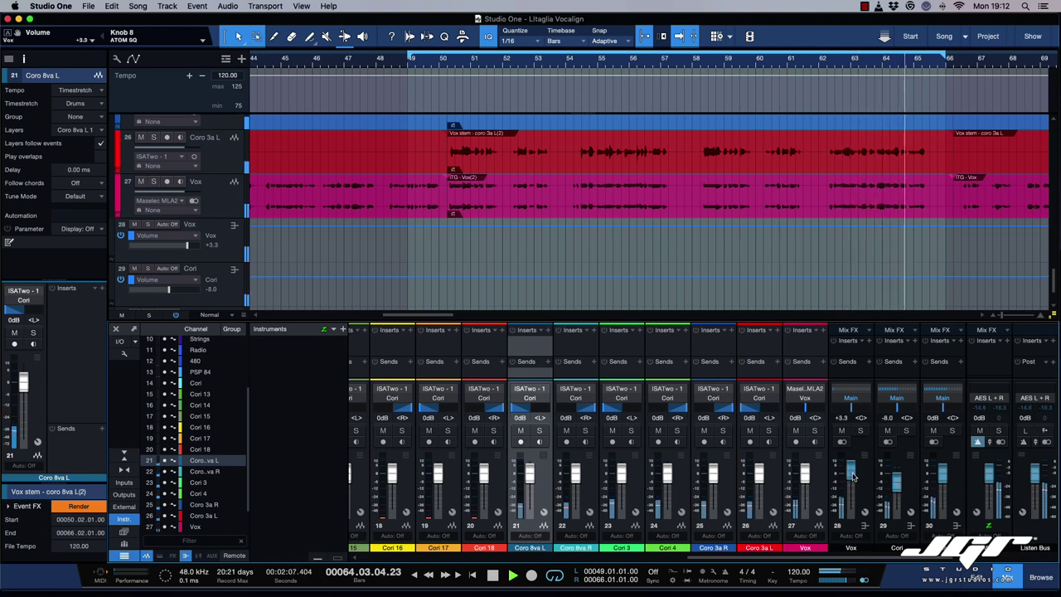
pyautogui.moveTo(901, 488); pyautogui.dragTo(851, 472)
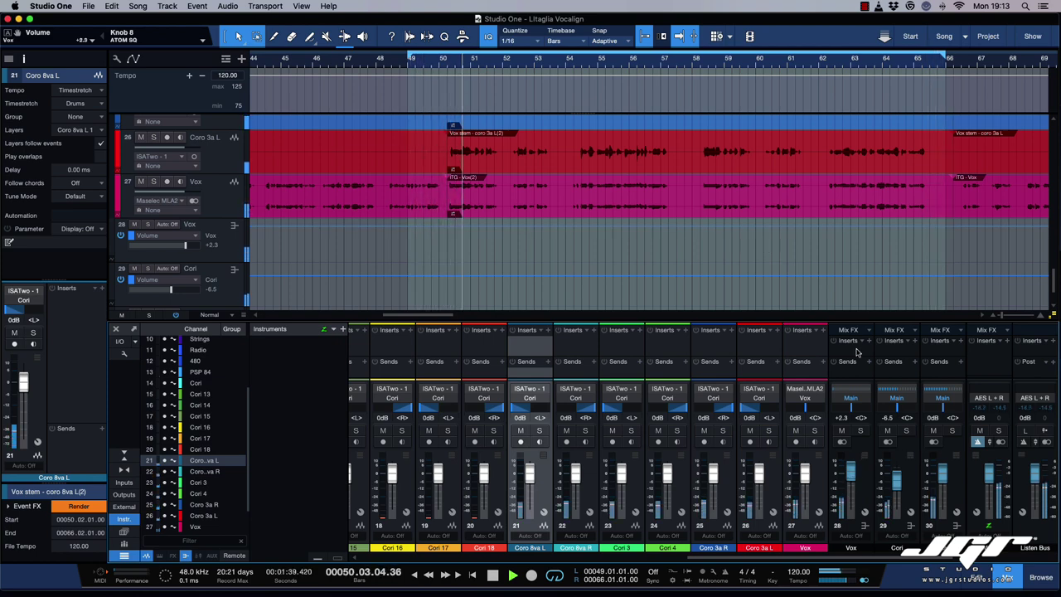
pyautogui.moveTo(897, 481); pyautogui.dragTo(898, 477)
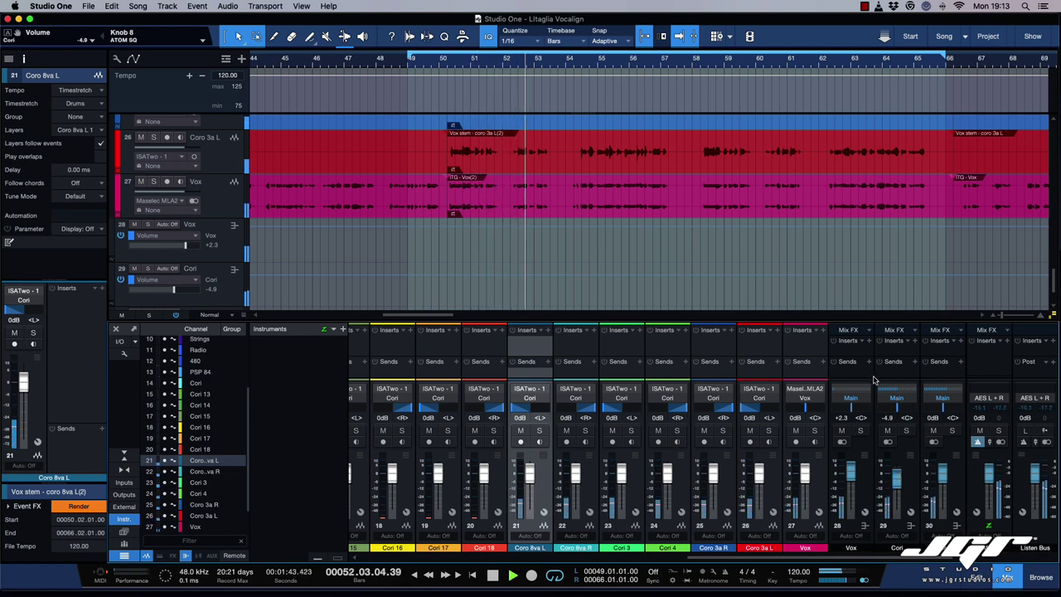
pyautogui.moveTo(944, 488); pyautogui.dragTo(949, 482)
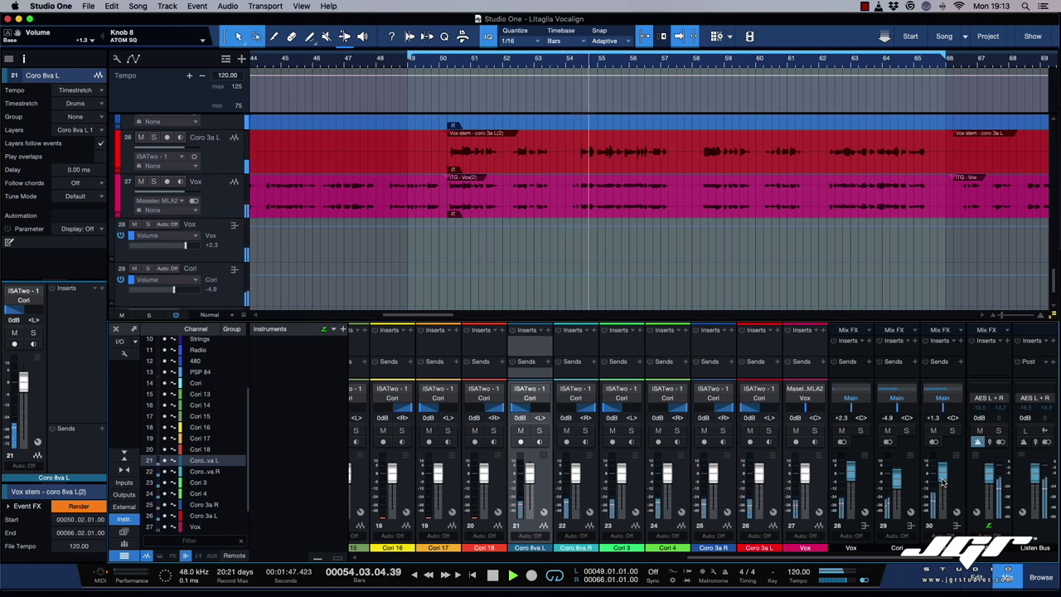
pyautogui.moveTo(942, 482); pyautogui.dragTo(943, 482)
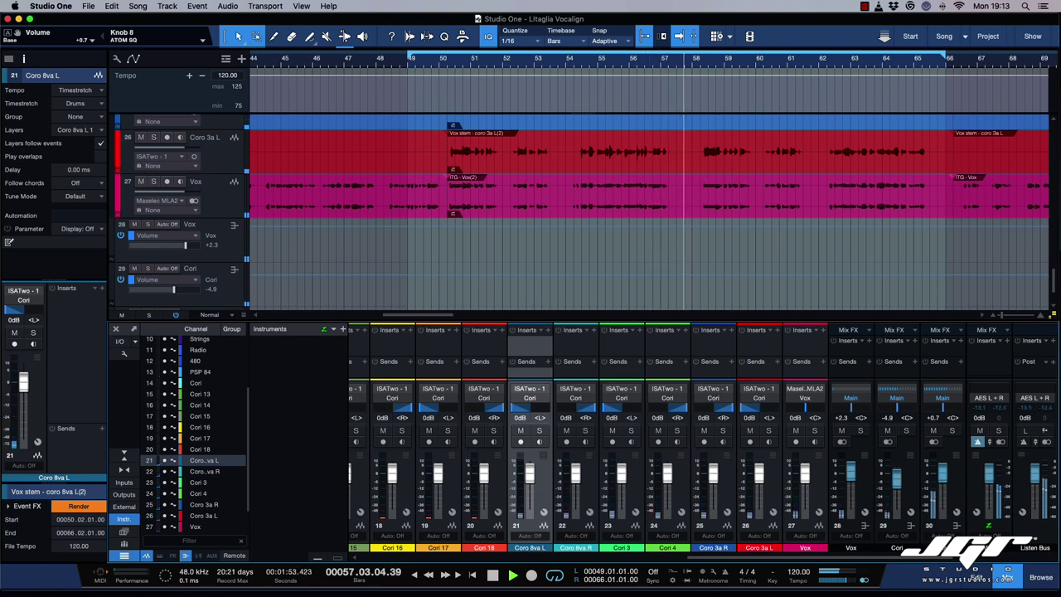
pyautogui.press('super+Tab')
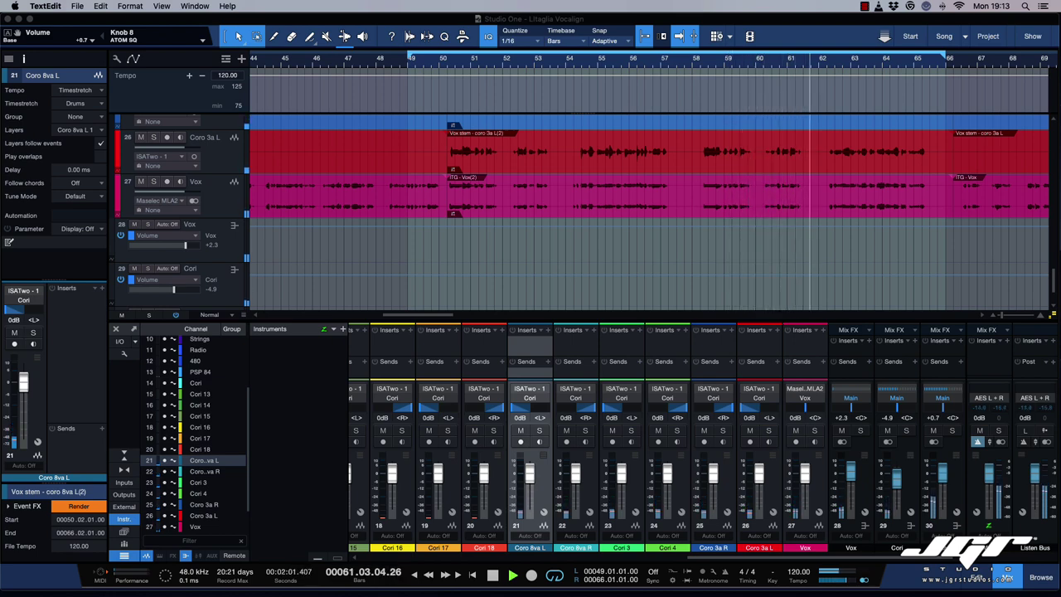
pyautogui.click(985, 297)
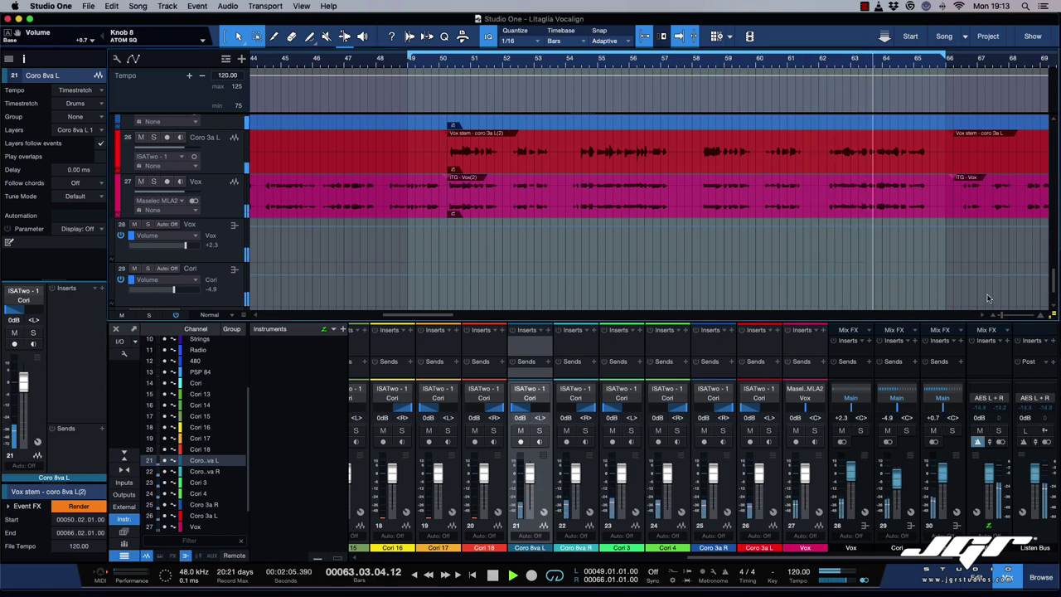
# Step: Open Vox stem - coro 3a L(2) in VocAlign Ultra, stop playback and look through the Vocal Harmony presets without loading one
pyautogui.doubleClick(717, 167)
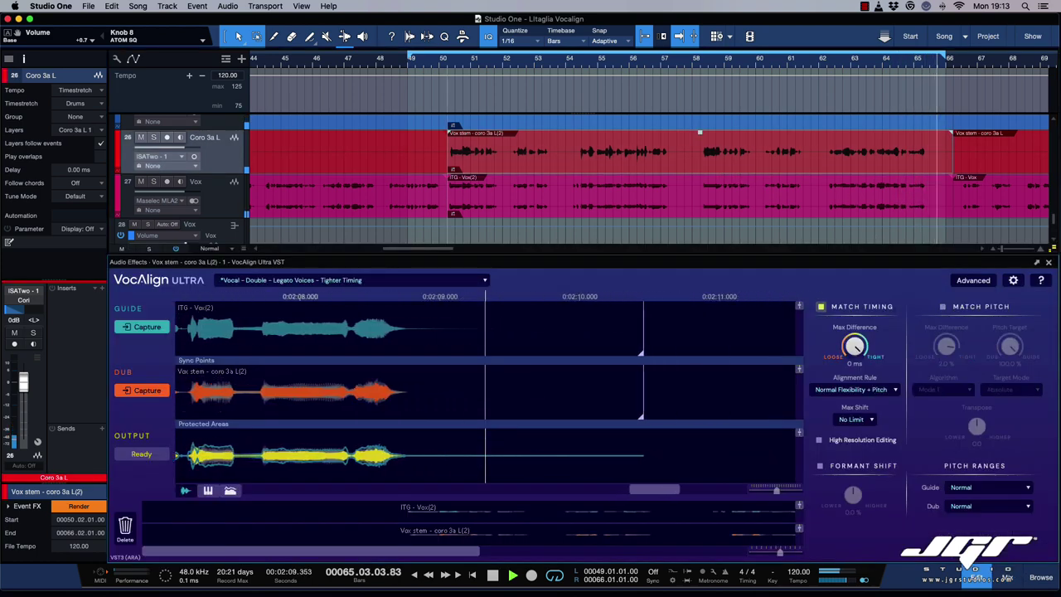
pyautogui.press('space')
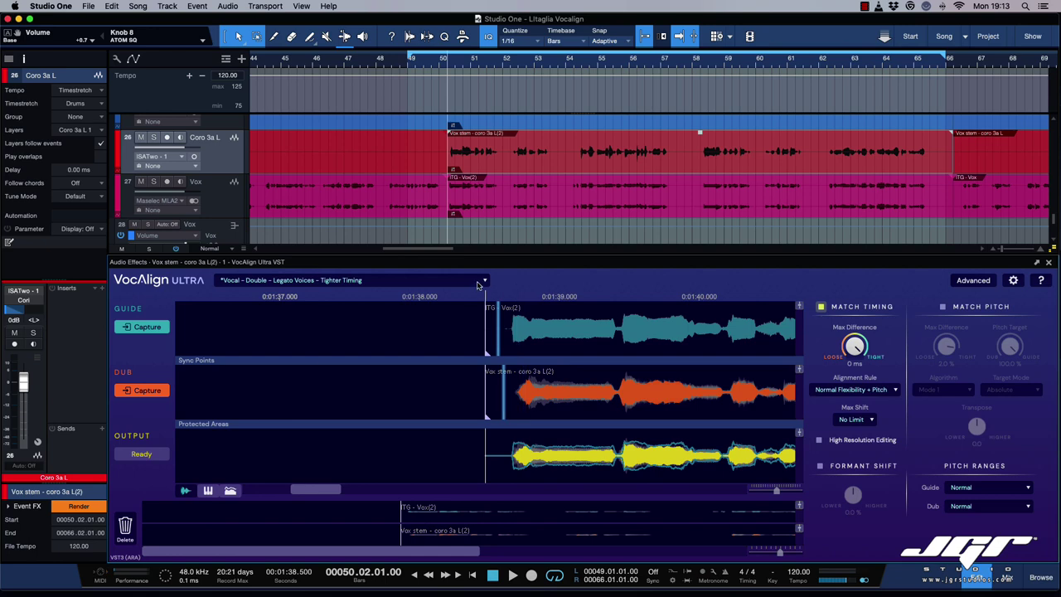
pyautogui.click(249, 280)
pyautogui.moveTo(290, 329)
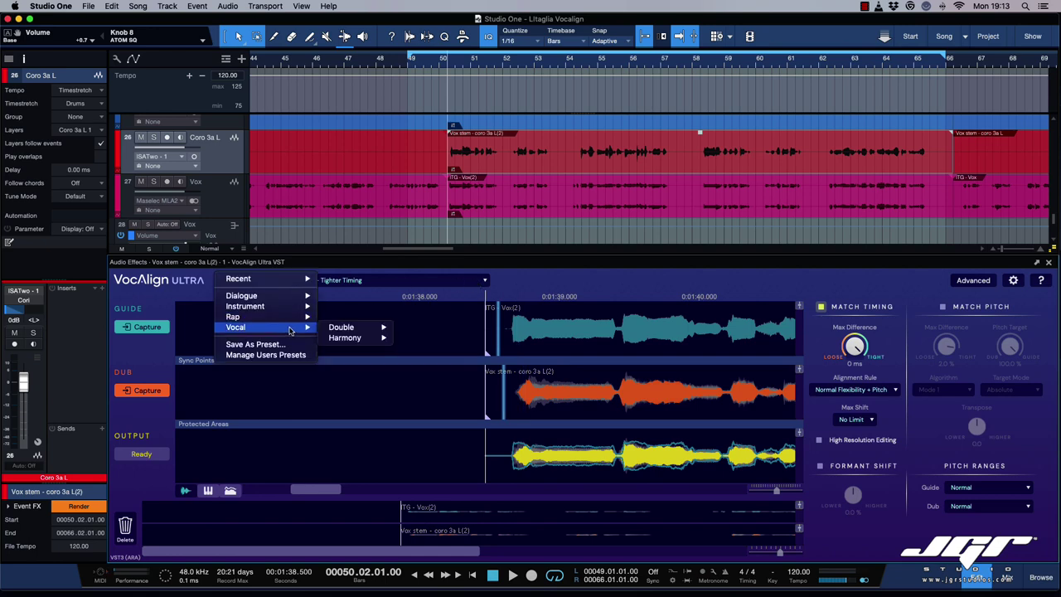
pyautogui.moveTo(354, 340)
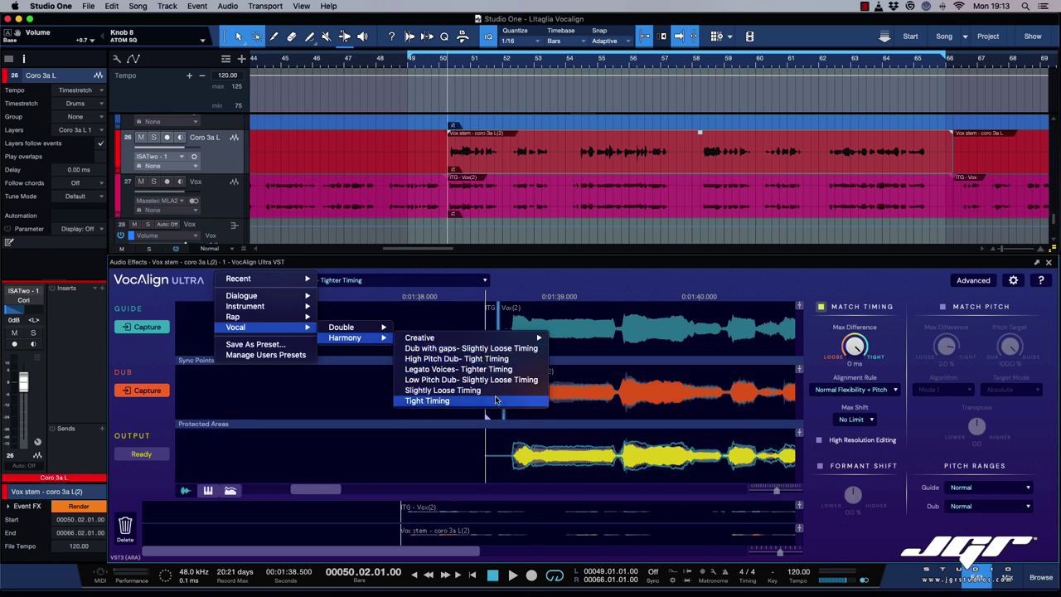
pyautogui.click(842, 292)
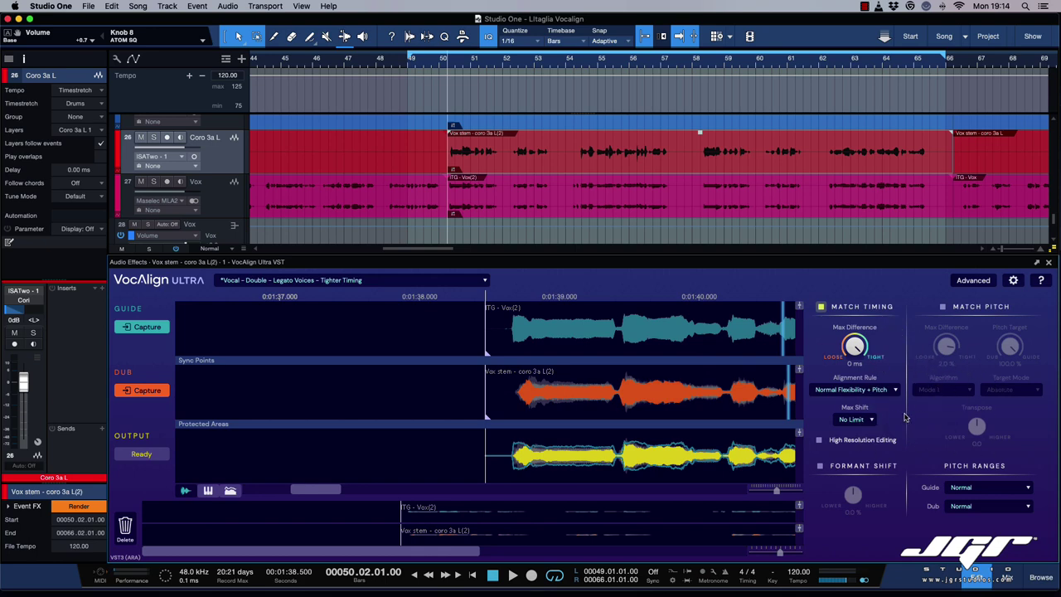
# Step: Review the Vocal preset categories again and compare VocAlign's Basic view with its Advanced view
pyautogui.click(282, 281)
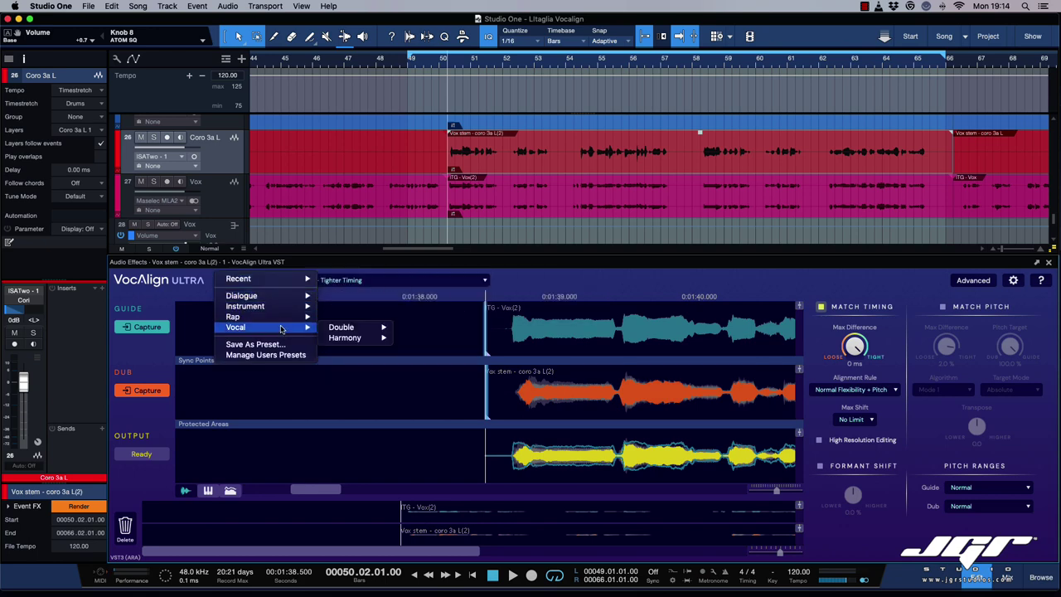
pyautogui.click(647, 284)
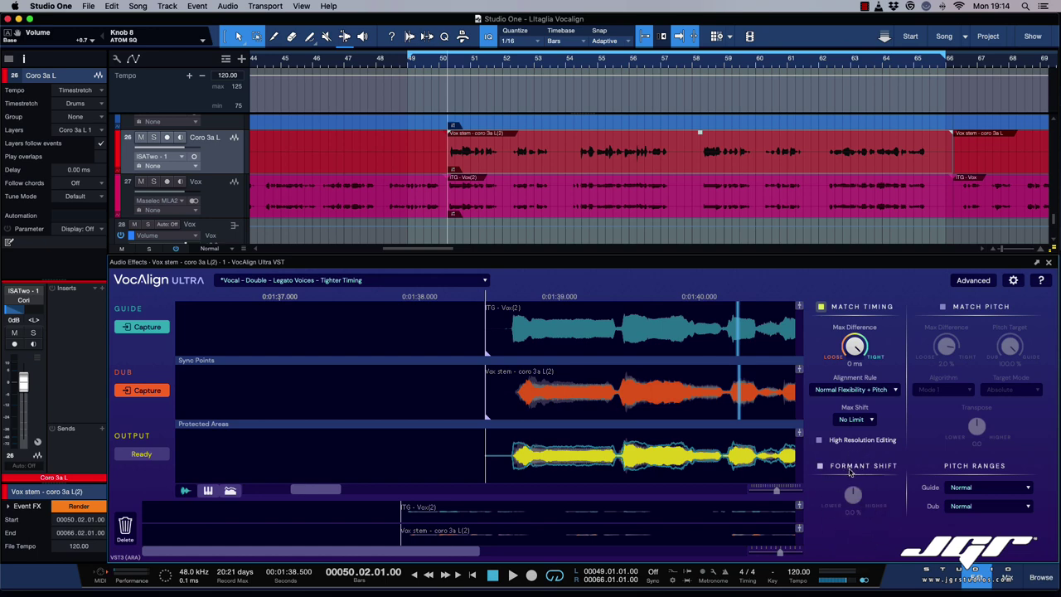
pyautogui.click(972, 281)
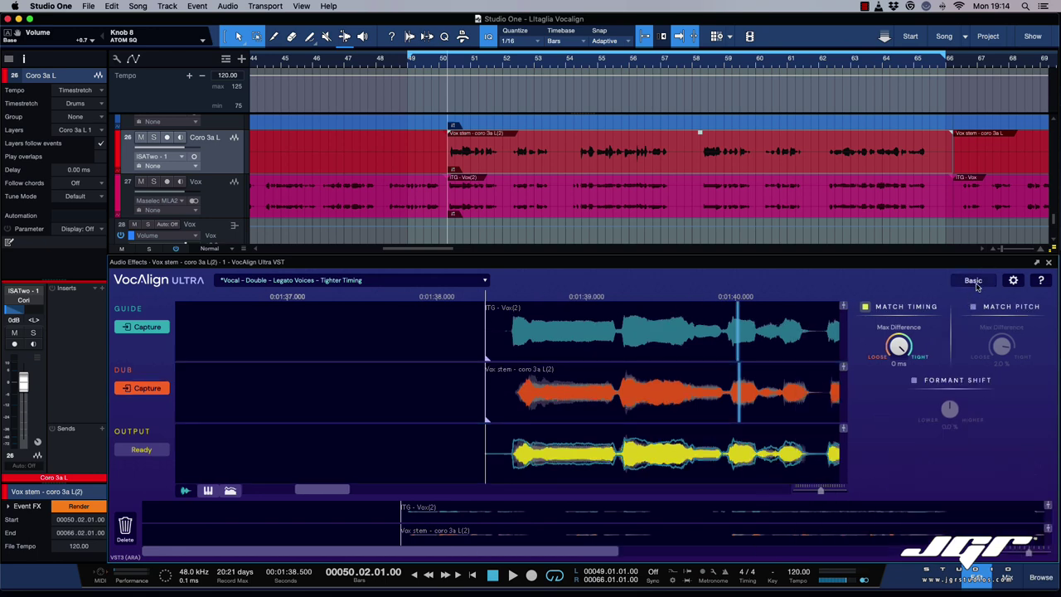
pyautogui.click(973, 281)
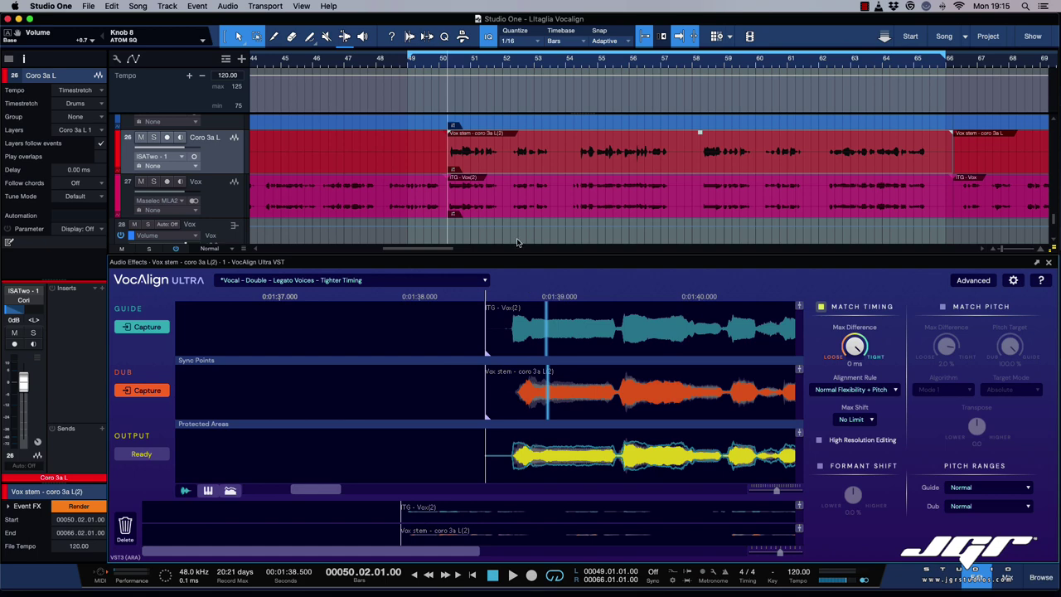
# Step: Select the aligned lead and choir vocal events together and render their Event FX with the Audio Editing macro
pyautogui.click(504, 204)
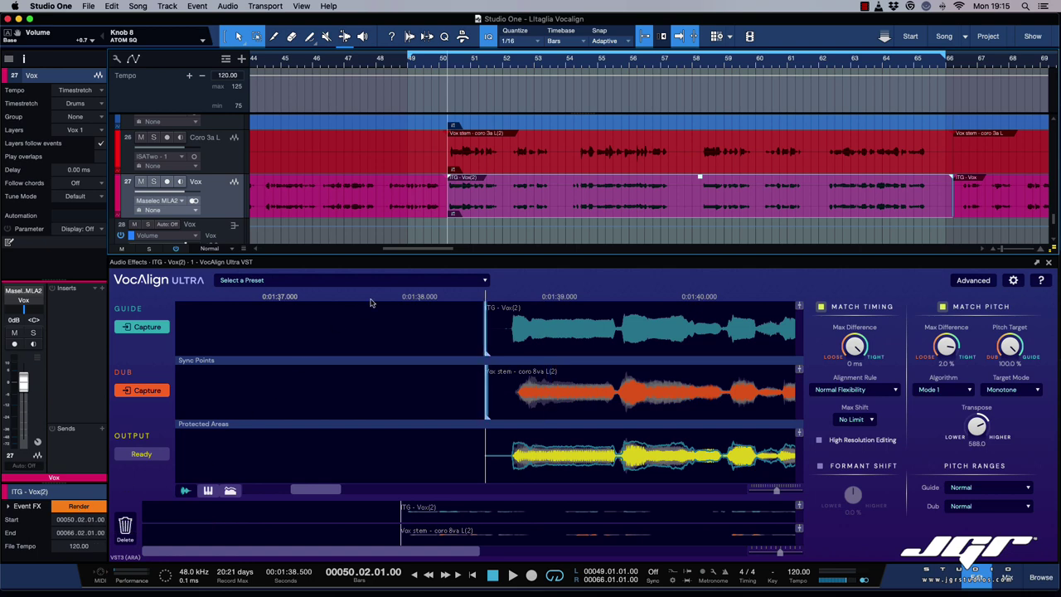
pyautogui.scroll(5, 516, 196)
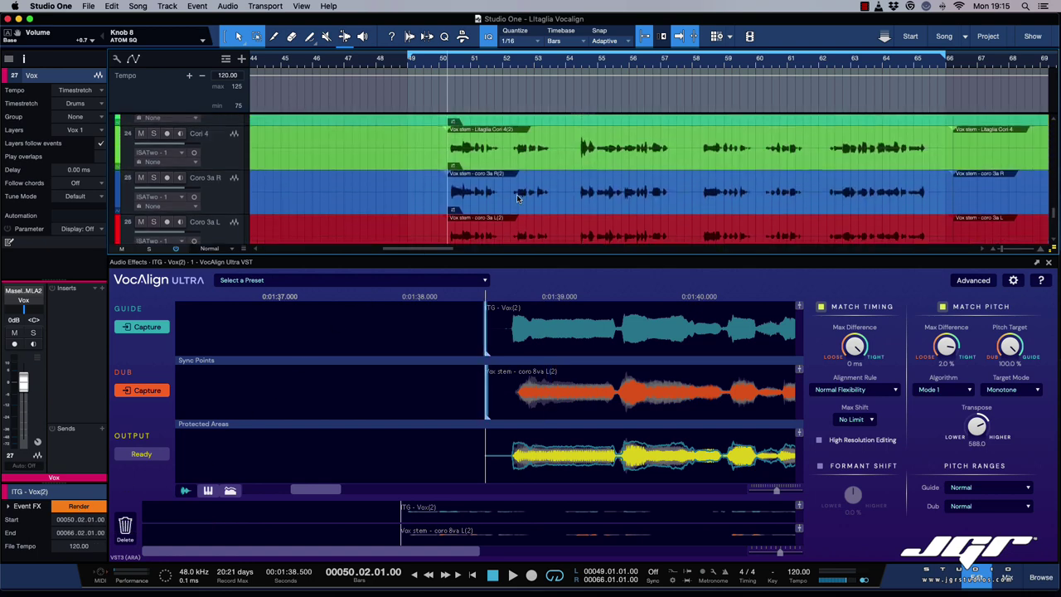
pyautogui.scroll(-5, 508, 149)
pyautogui.click(508, 149)
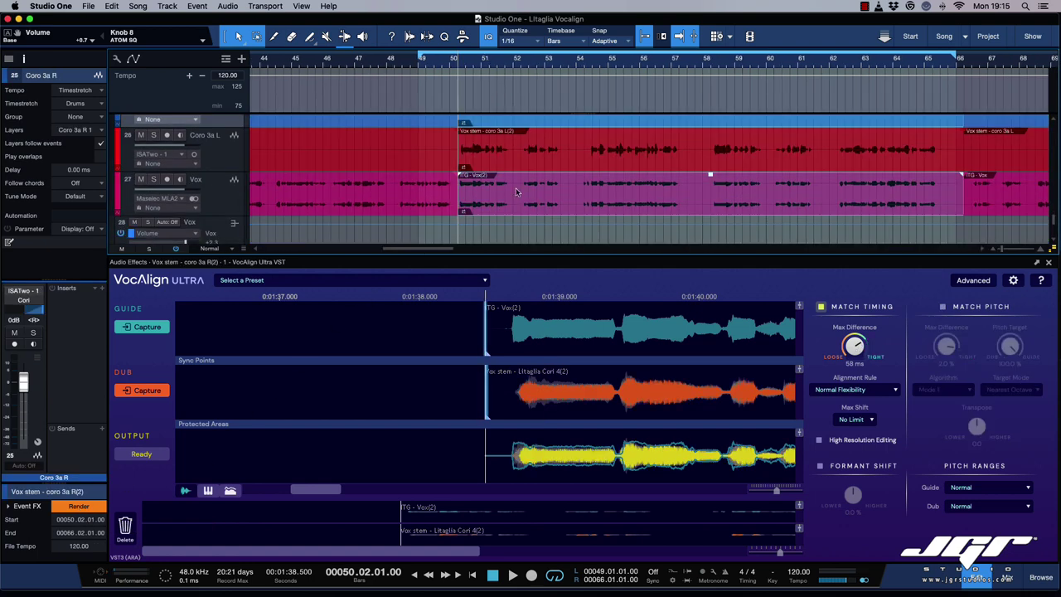
pyautogui.click(508, 169)
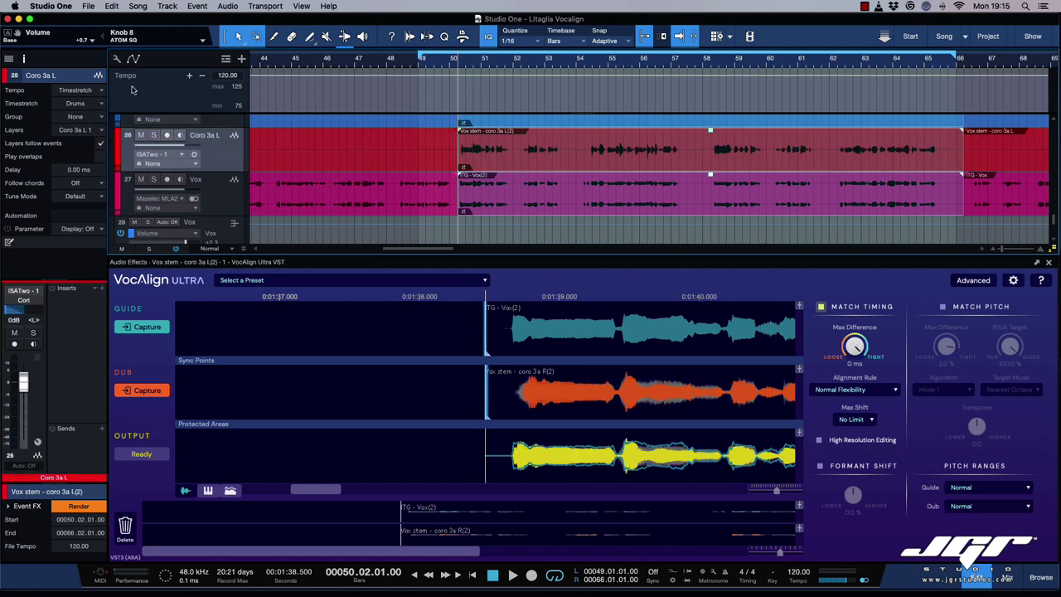
pyautogui.click(462, 37)
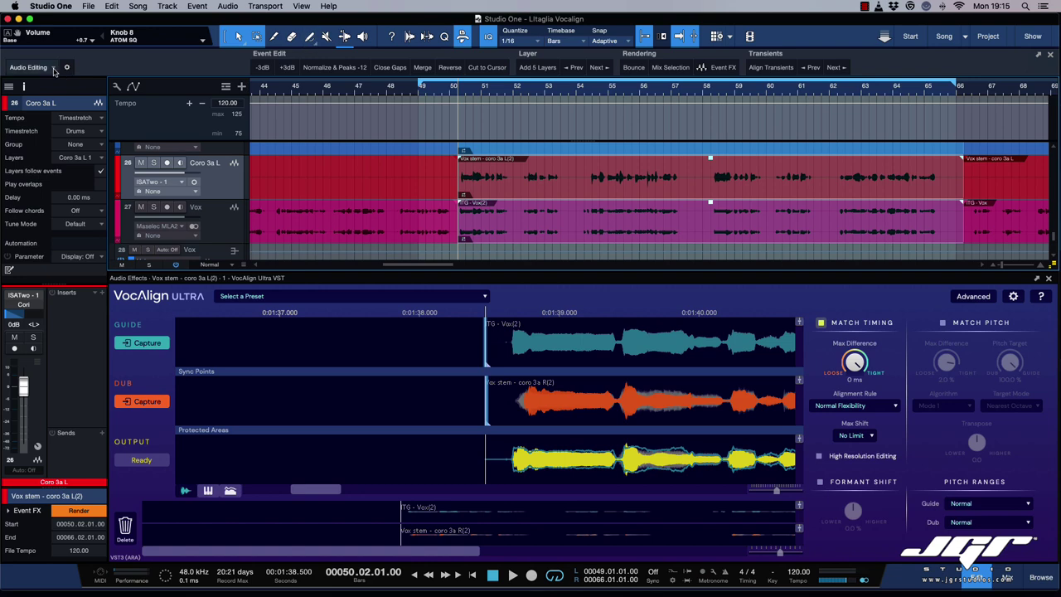
pyautogui.click(718, 68)
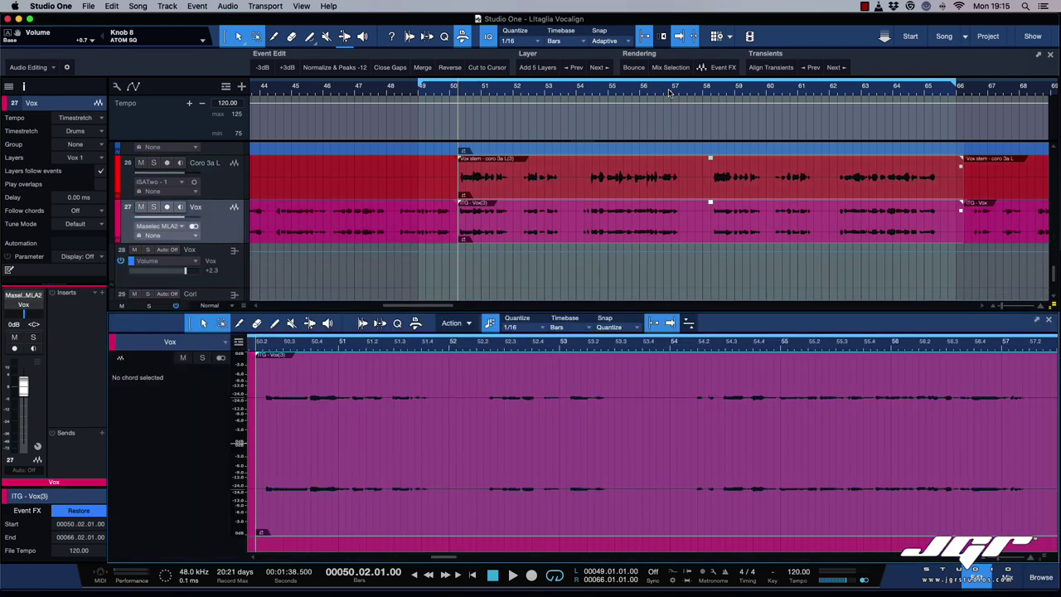
pyautogui.scroll(3, 684, 201)
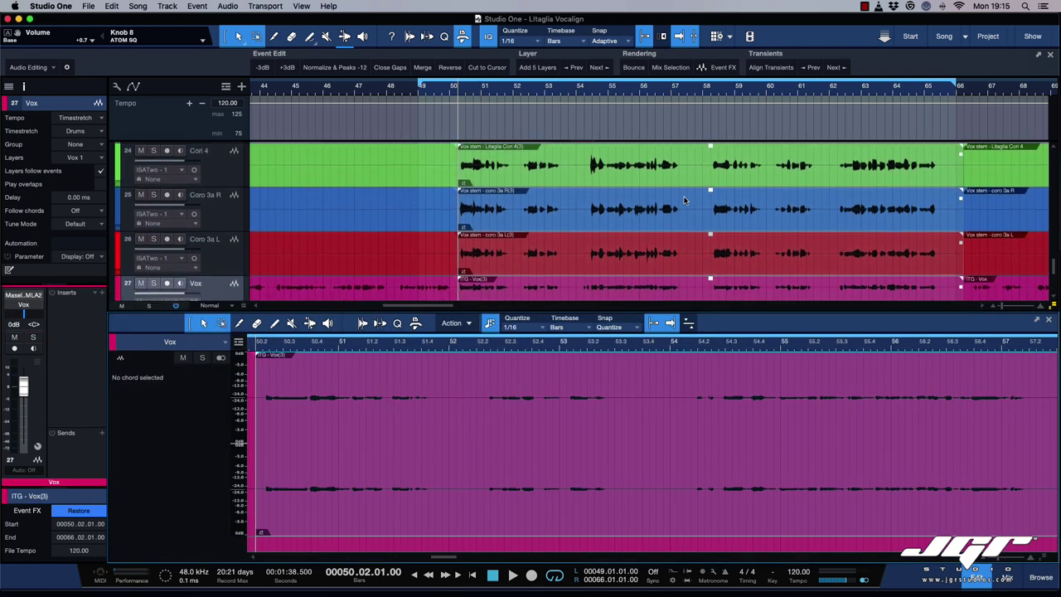
# Step: Play back the rendered lead and choir vocals with the mixer shown in place of the audio editor, and stop playback
pyautogui.scroll(-2, 685, 201)
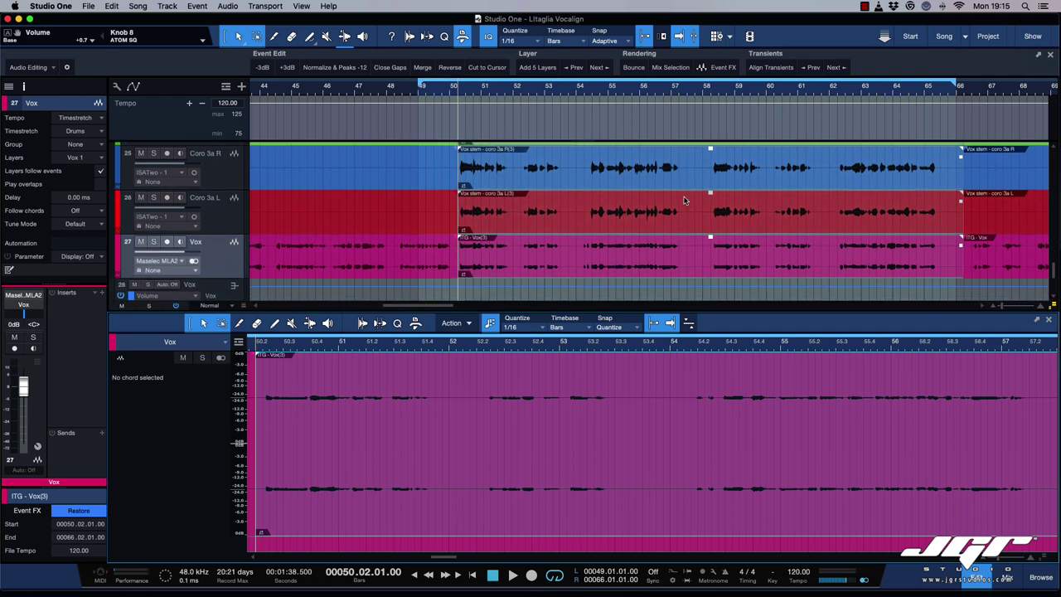
pyautogui.press('space')
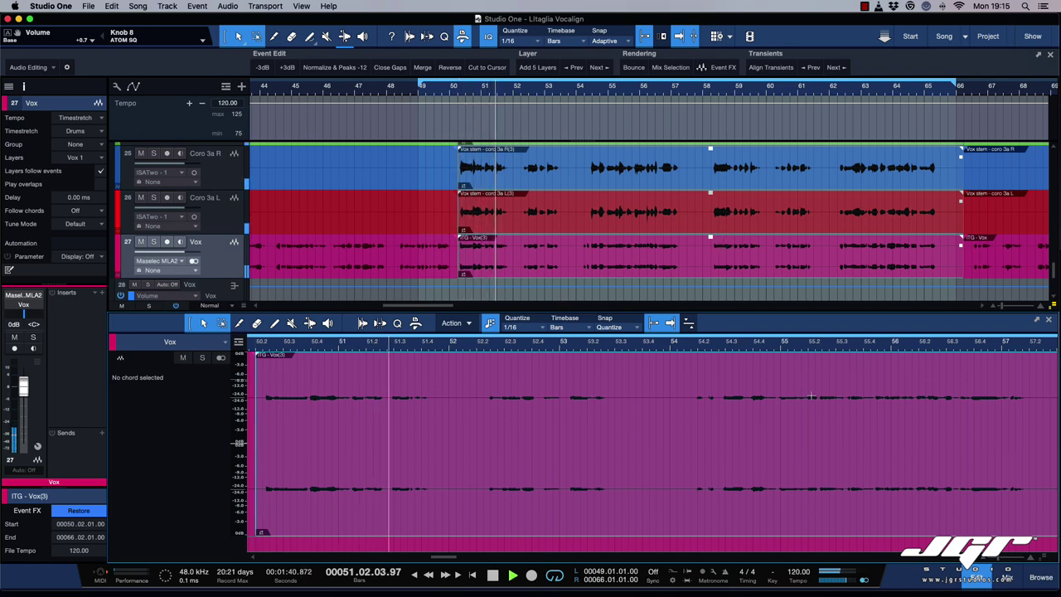
pyautogui.click(978, 576)
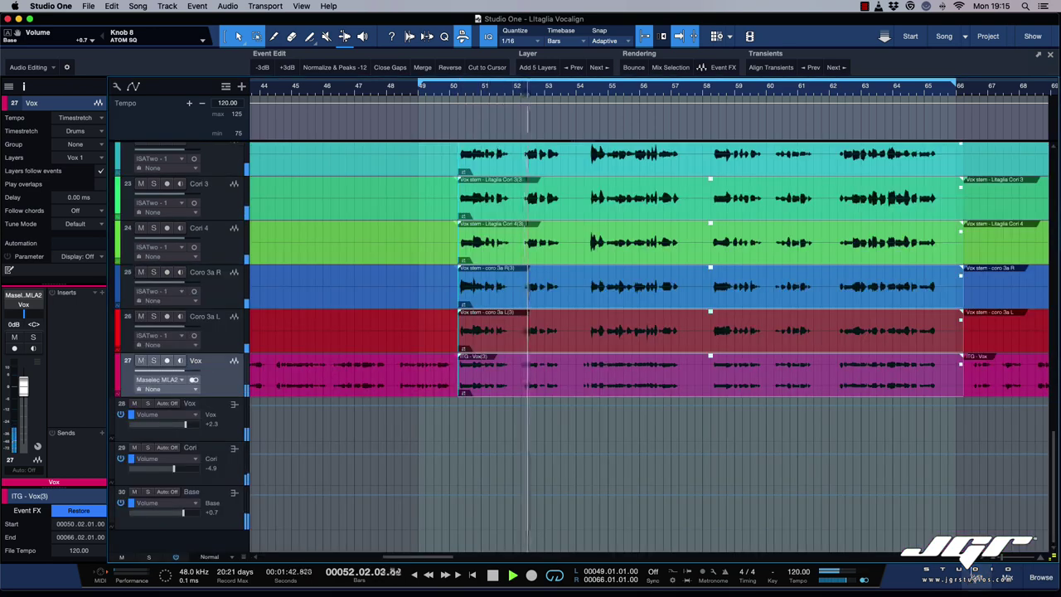
pyautogui.click(1009, 576)
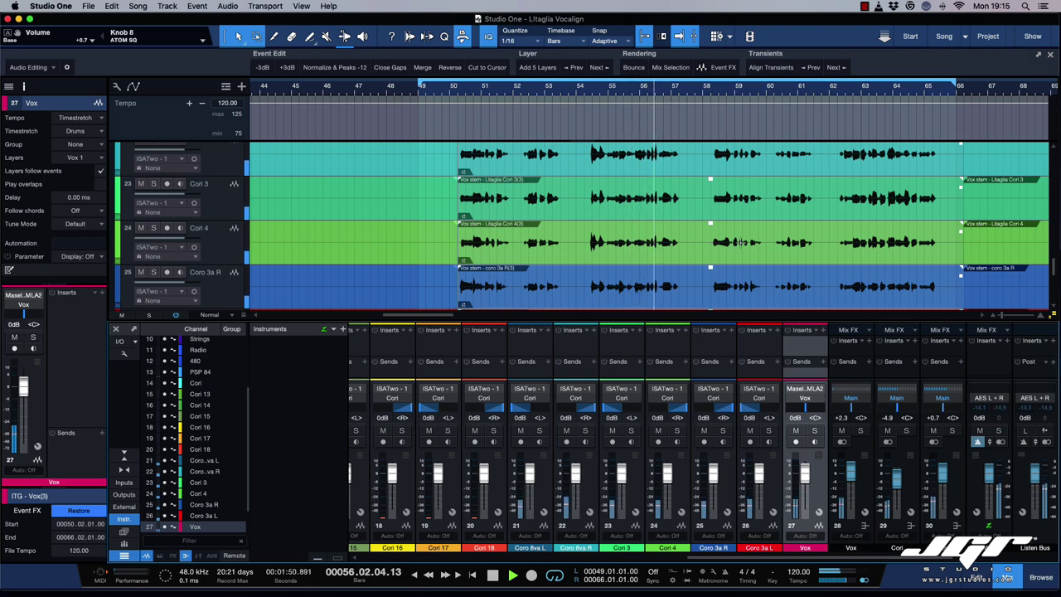
pyautogui.press('space')
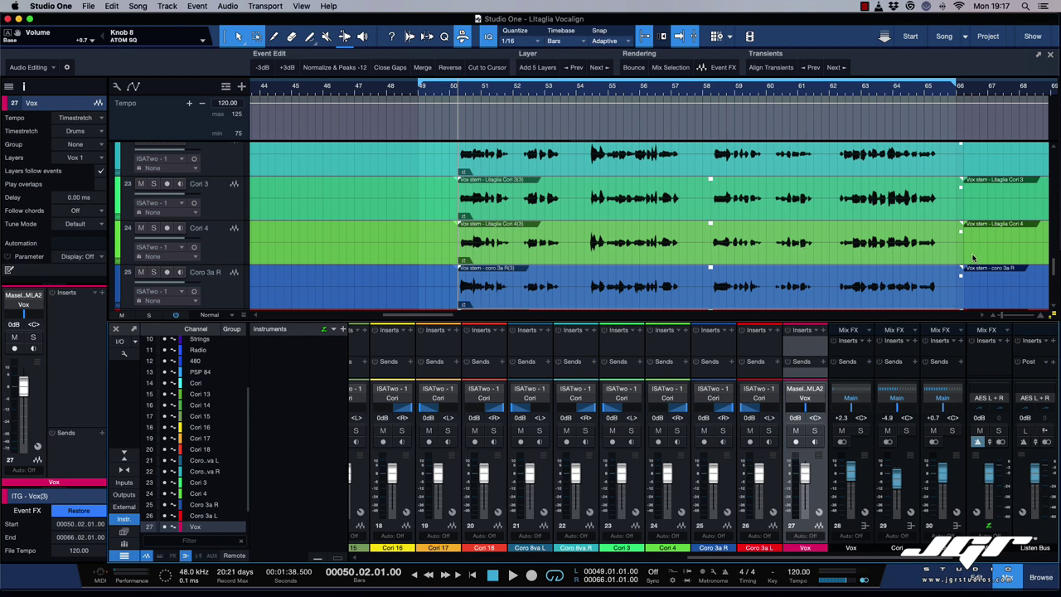
pyautogui.scroll(-4, 982, 259)
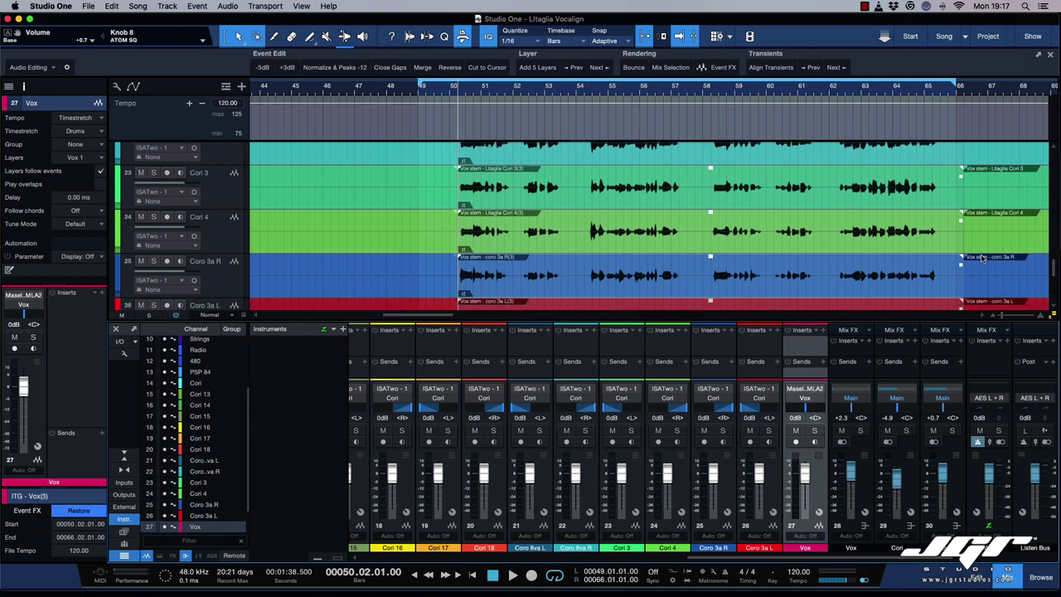
pyautogui.scroll(-2, 982, 259)
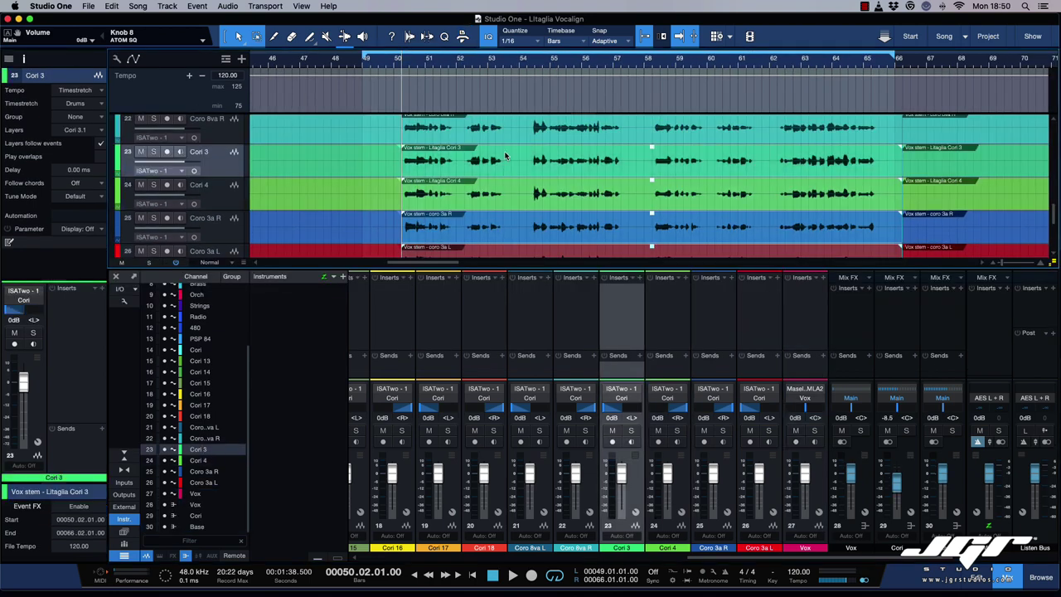
# Step: Add the Coro 8va R and Coro 8va L events to the vocal event selection and open the selection in VocAlign
pyautogui.keyDown('shift'); pyautogui.click(505, 140); pyautogui.keyUp('shift')
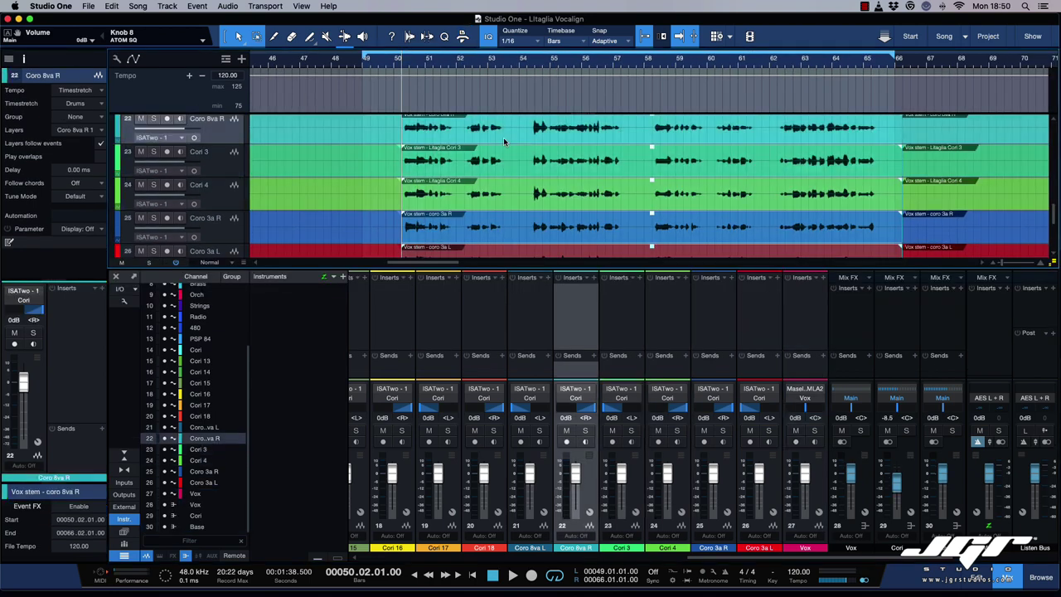
pyautogui.scroll(3, 500, 156)
pyautogui.scroll(-1, 507, 170)
pyautogui.keyDown('shift'); pyautogui.click(511, 179); pyautogui.keyUp('shift')
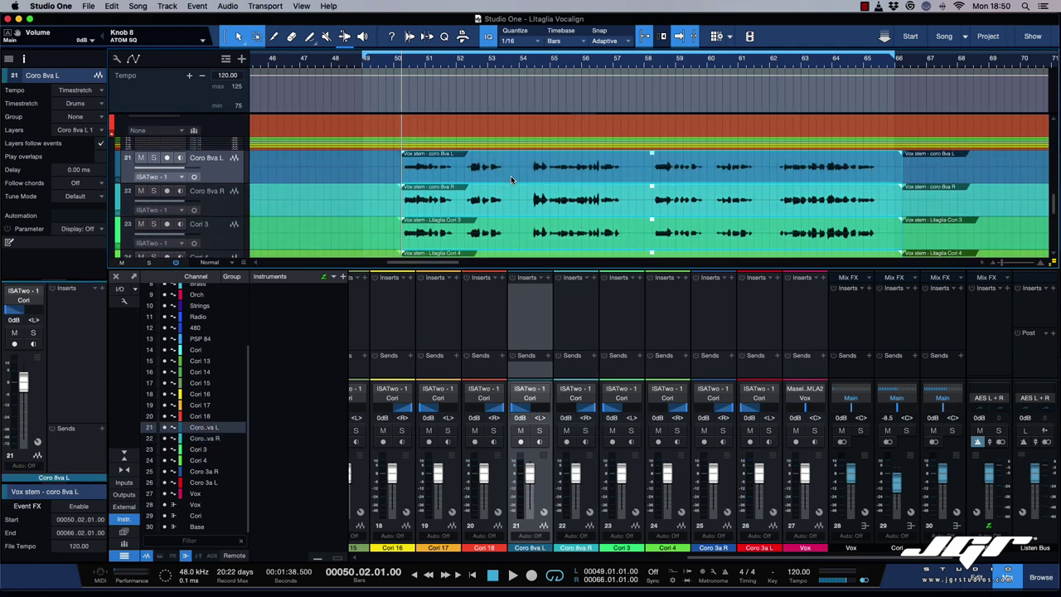
pyautogui.rightClick(512, 179)
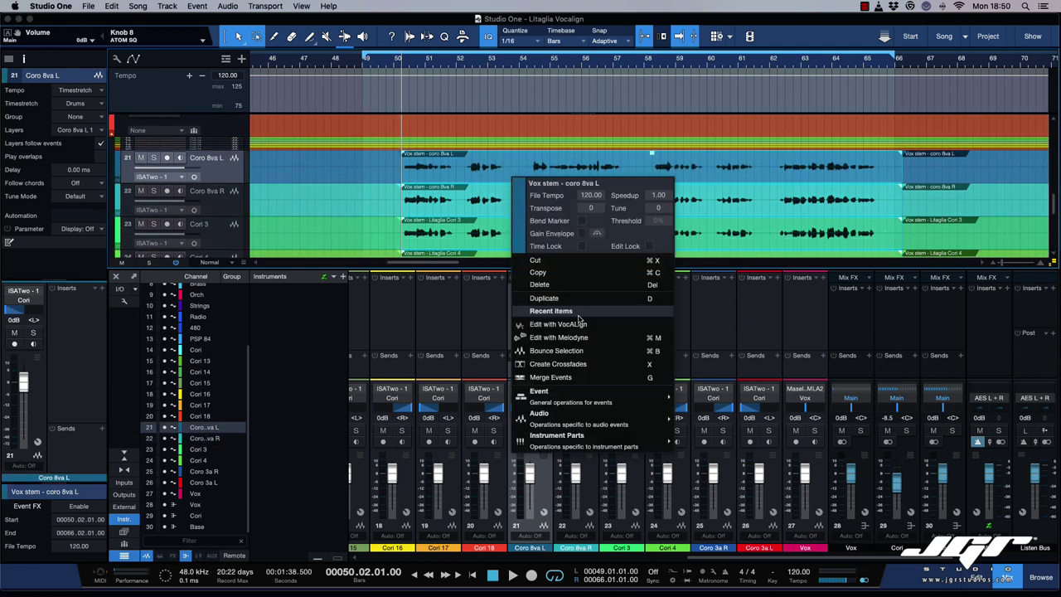
pyautogui.click(579, 324)
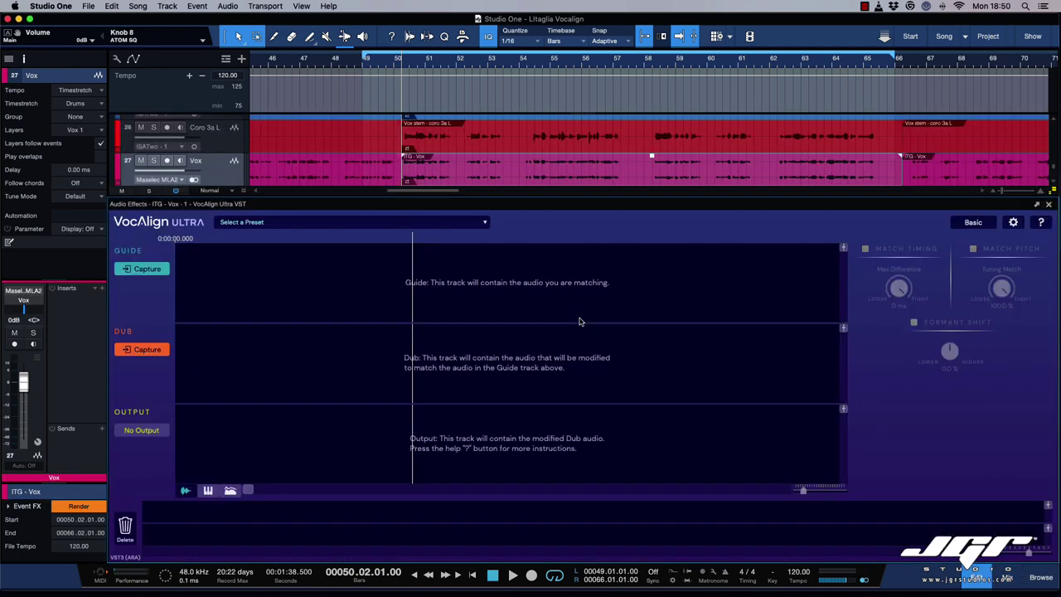